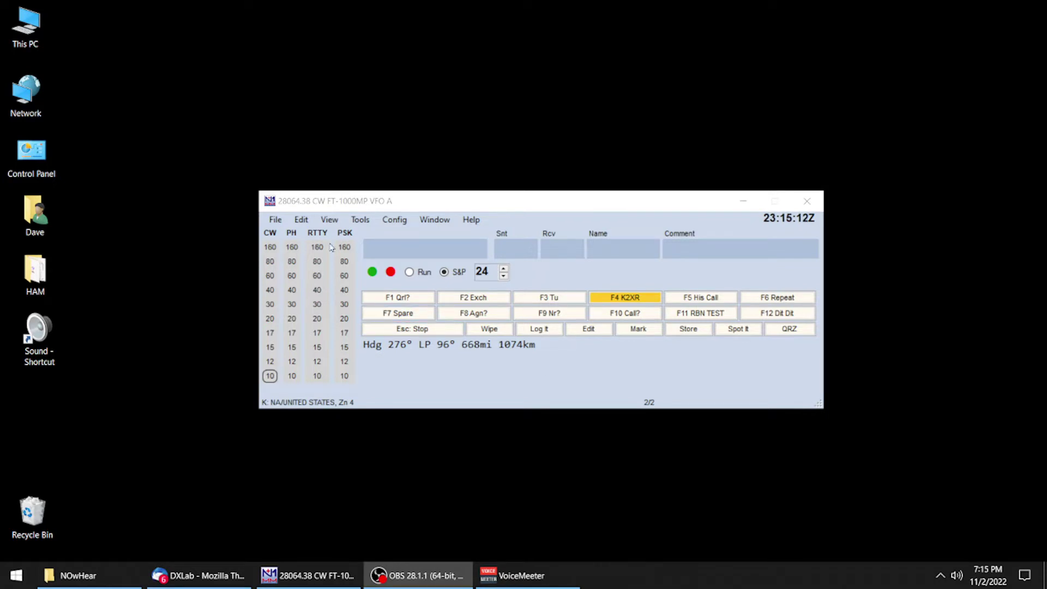
- Start a new log in the ham.s3db database with the SSCW contest type, ARRL Sweepstakes CW (November)
{"action": "left_click", "coordinate": [272, 221]}
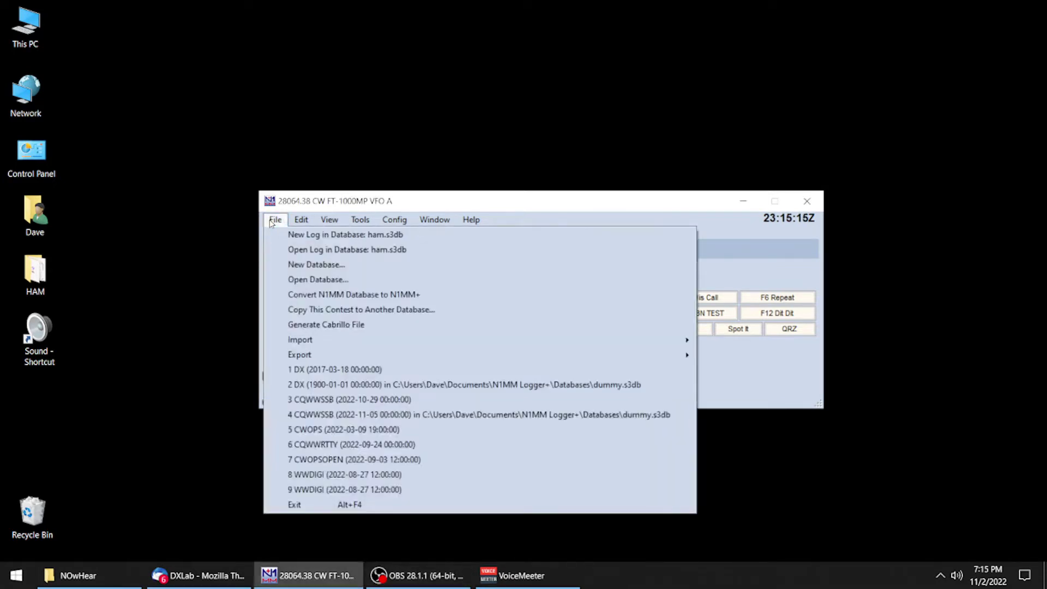
{"action": "left_click", "coordinate": [314, 240]}
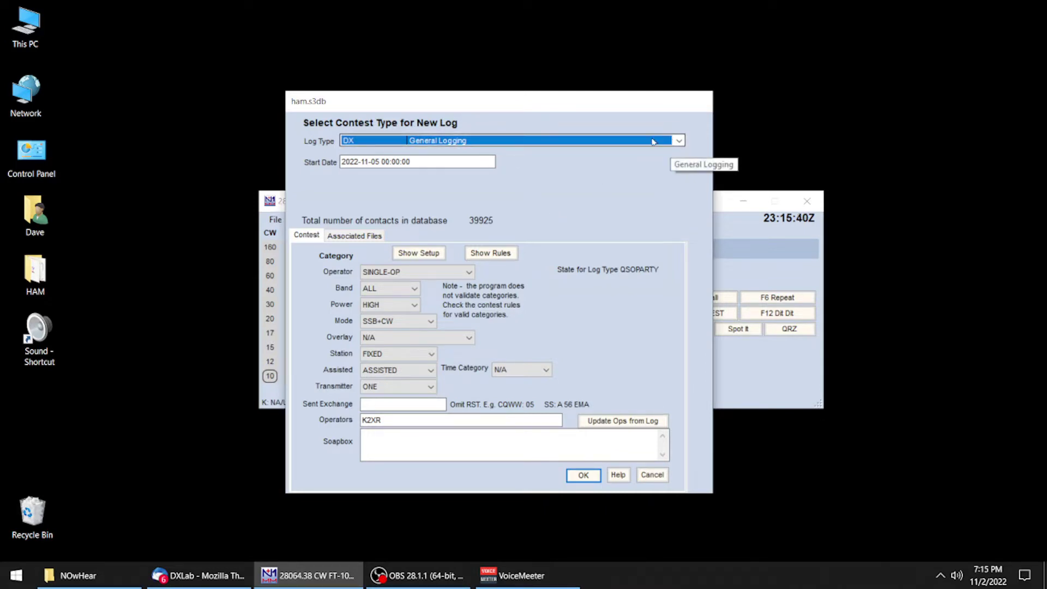
{"action": "left_click", "coordinate": [391, 140]}
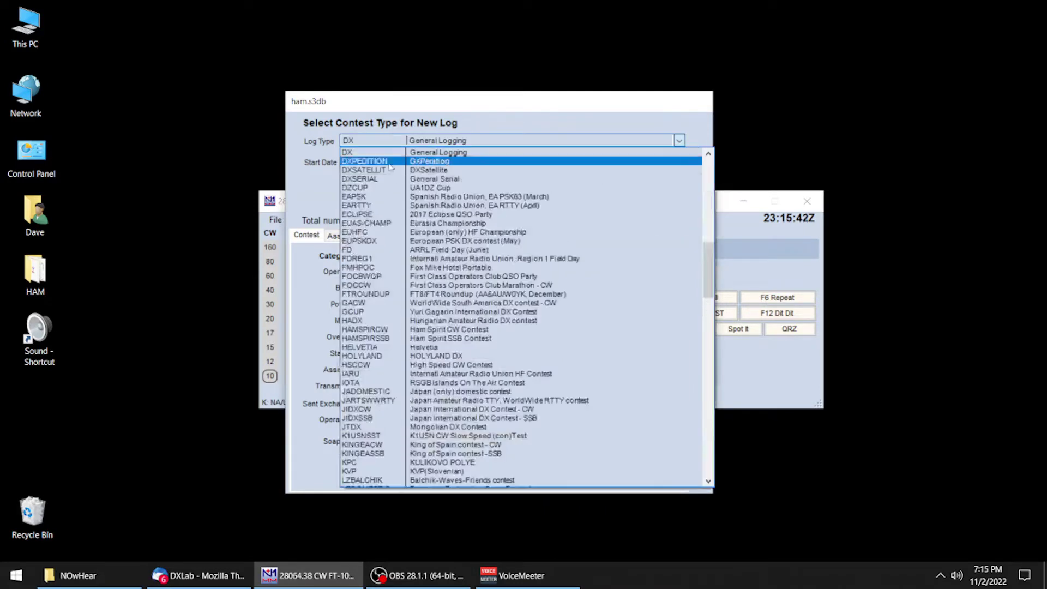
{"action": "scroll", "coordinate": [393, 280], "scroll_direction": "down", "scroll_amount": 20}
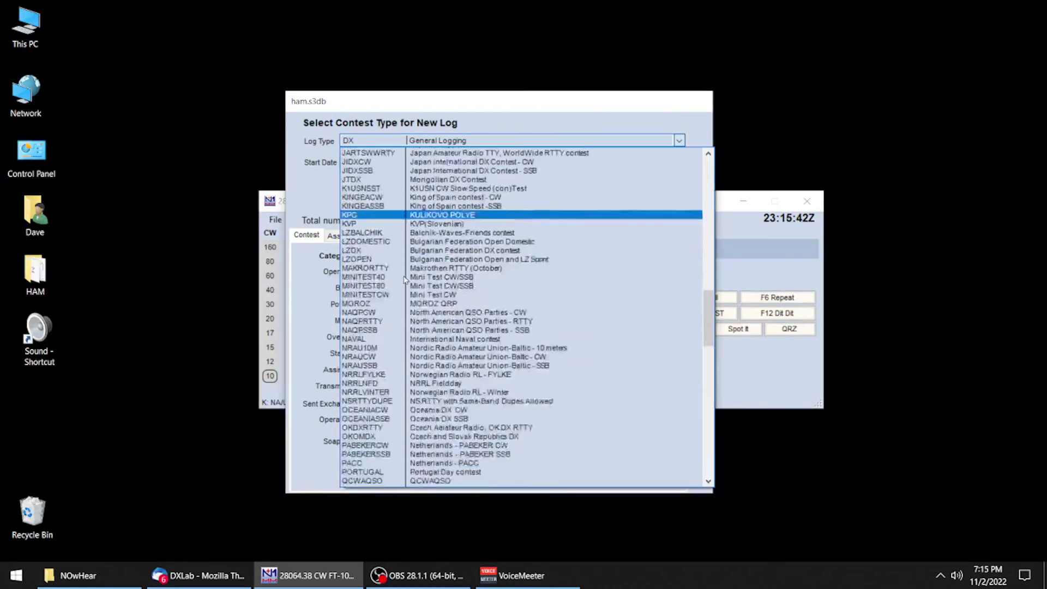
{"action": "scroll", "coordinate": [404, 280], "scroll_direction": "down", "scroll_amount": 11}
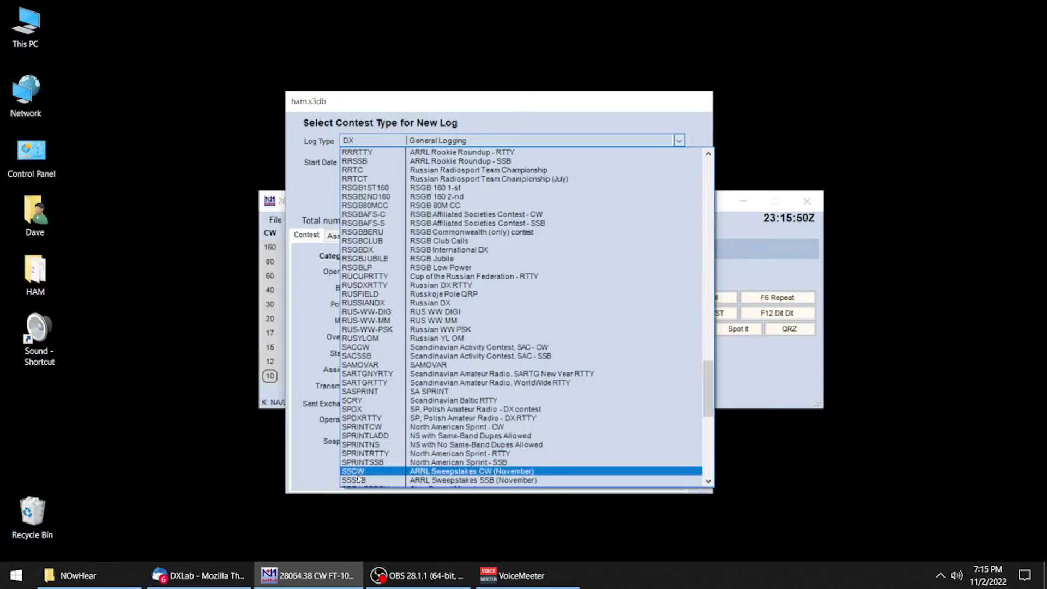
{"action": "key", "text": "ctrl"}
{"action": "left_click", "coordinate": [369, 472]}
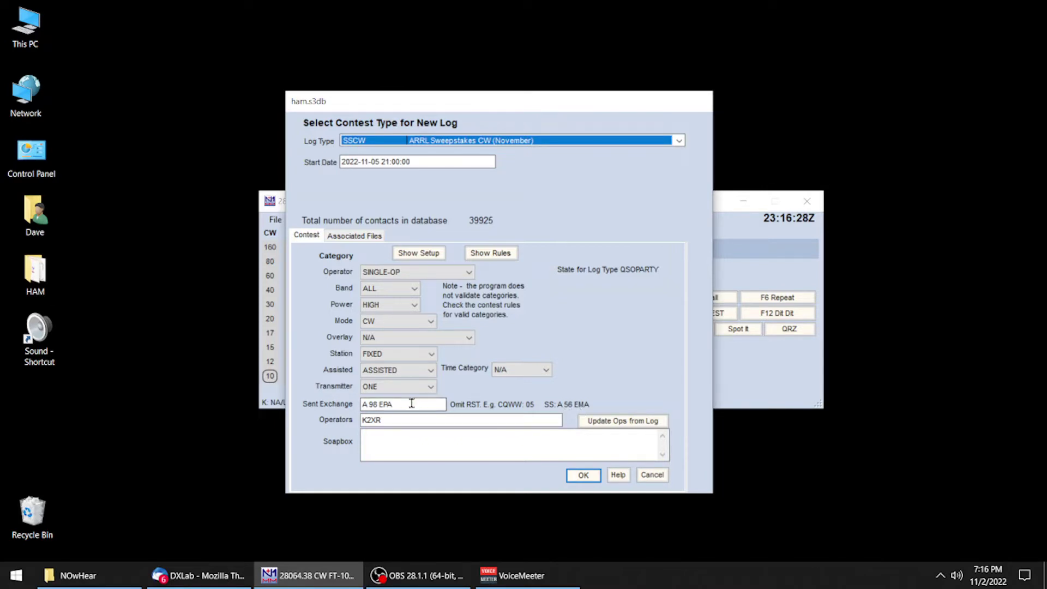
- Replace the precedence and check in the log's Sent Exchange with U 67
{"action": "left_click", "coordinate": [375, 404]}
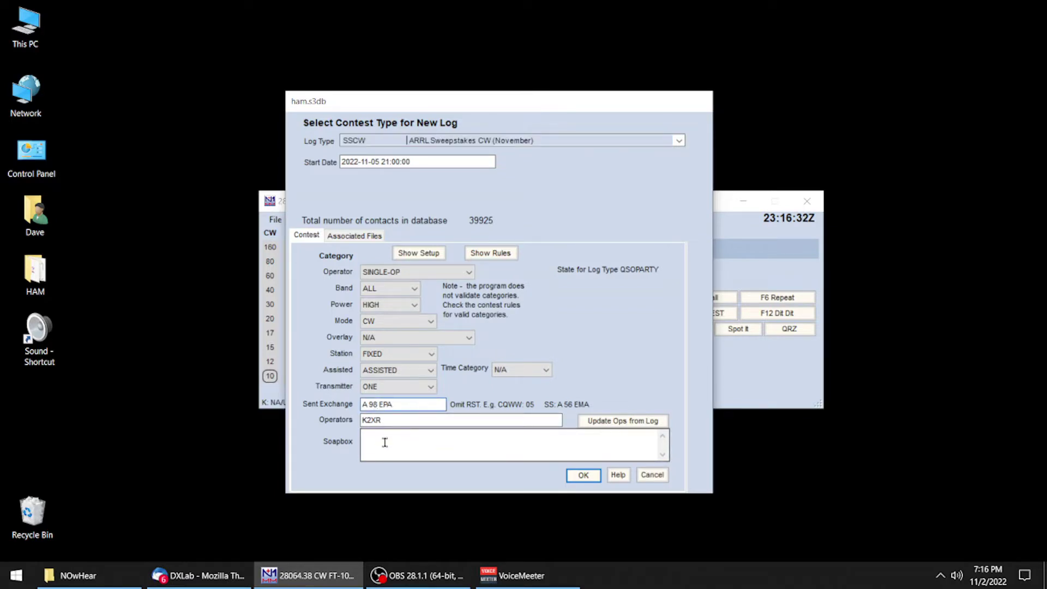
{"action": "key", "text": "BackSpace"}
{"action": "key", "text": "BackSpace"}
{"action": "key", "text": "BackSpace"}
{"action": "key", "text": "BackSpace"}
{"action": "type", "text": "U 67"}
- Download the newest call history file, SSCW-003.txt, and assign it to the SSCW contest
{"action": "left_click", "coordinate": [368, 238]}
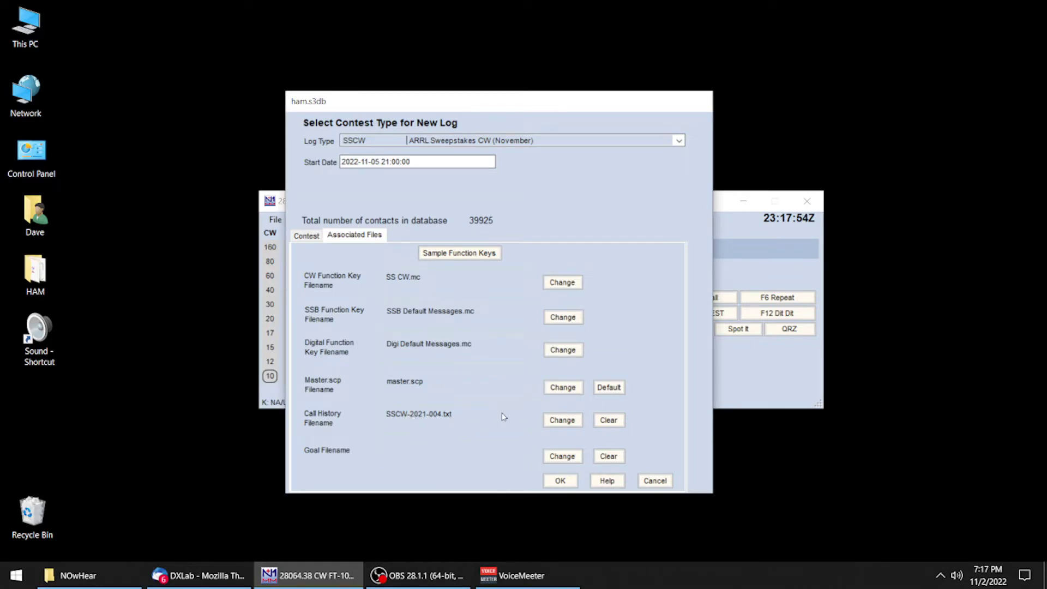
{"action": "left_click", "coordinate": [562, 424]}
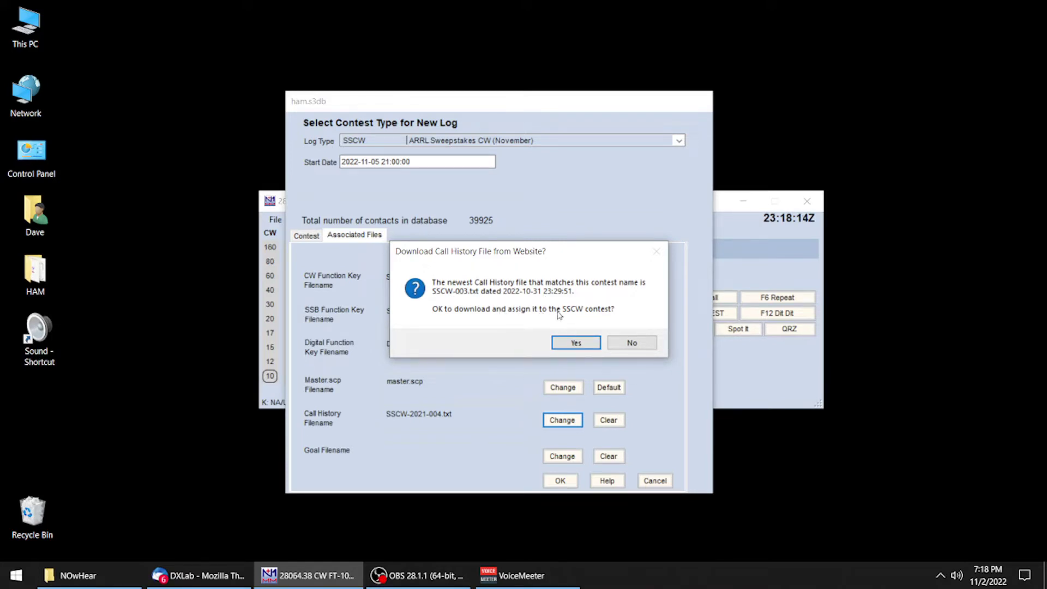
{"action": "left_click", "coordinate": [571, 344]}
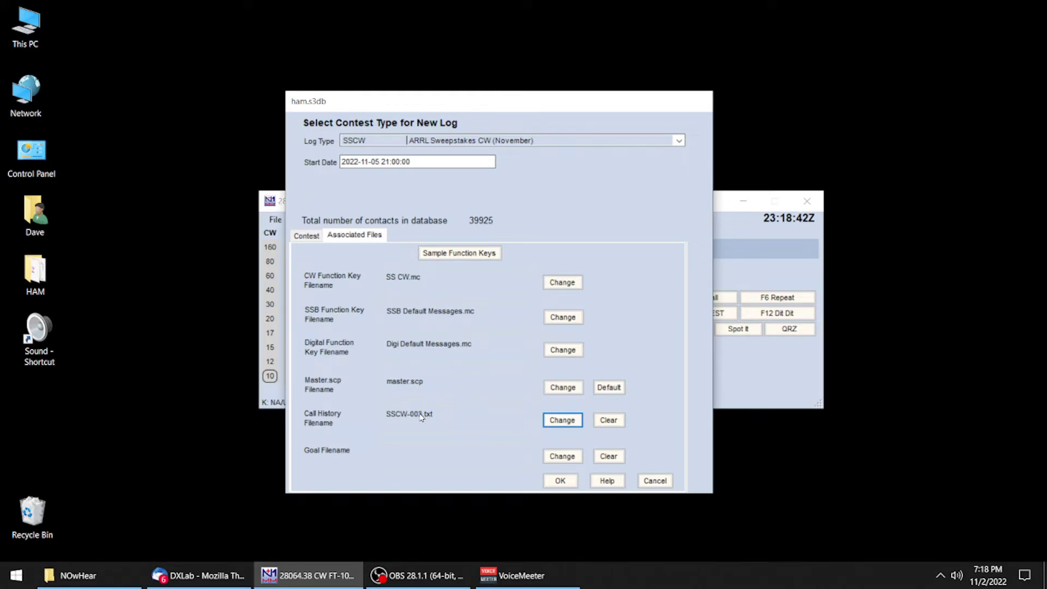
{"action": "left_click", "coordinate": [572, 421]}
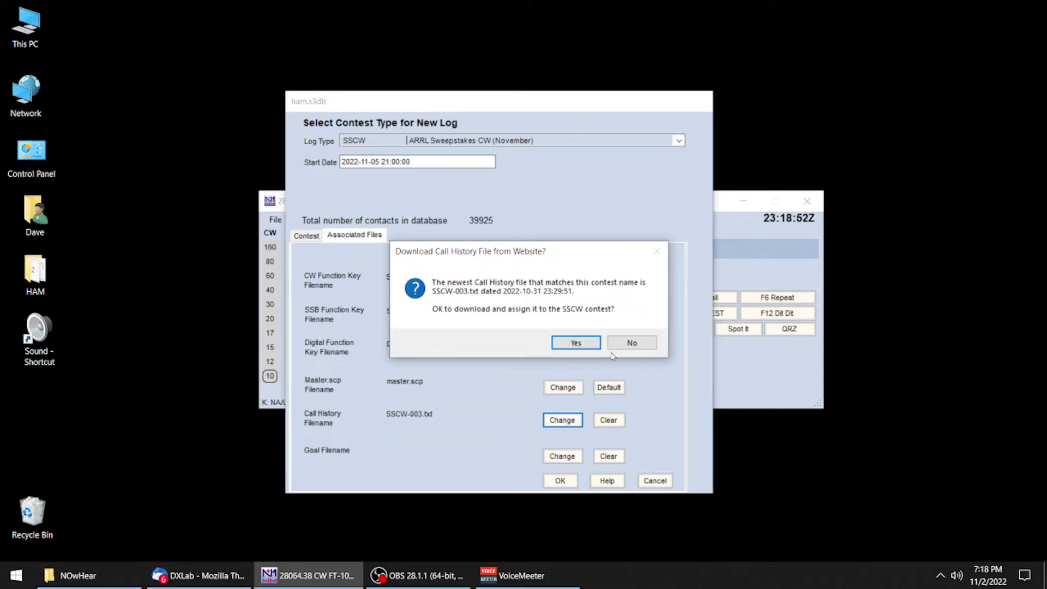
{"action": "left_click", "coordinate": [631, 342]}
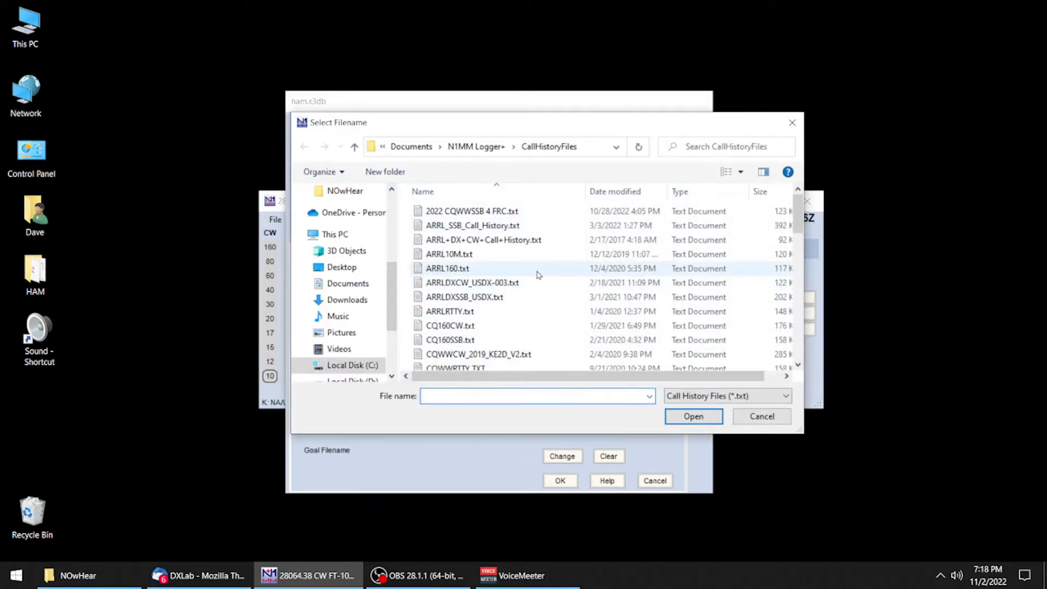
{"action": "left_click", "coordinate": [467, 216]}
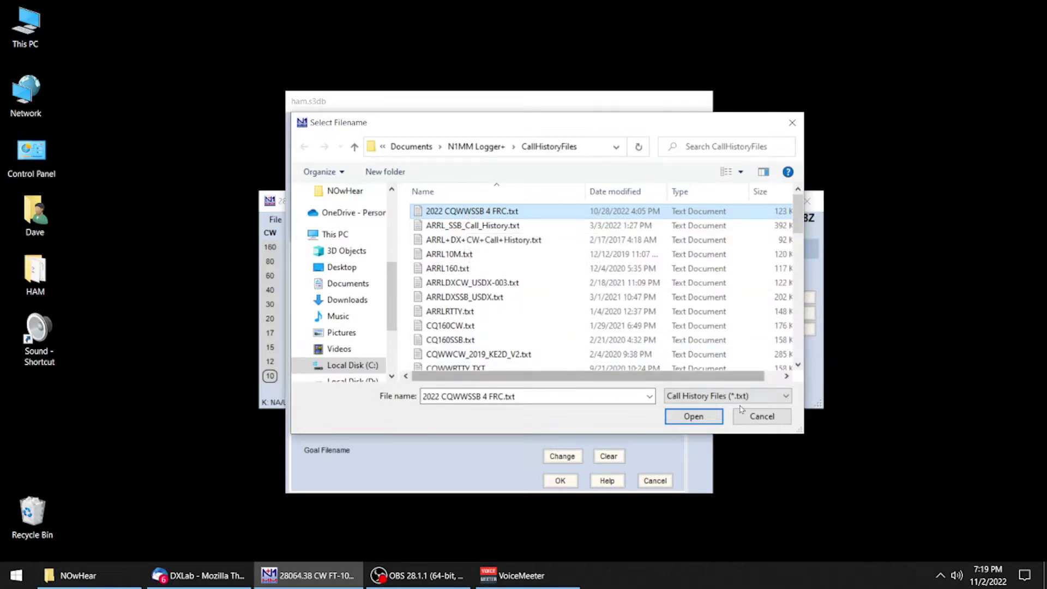
{"action": "left_click", "coordinate": [768, 421]}
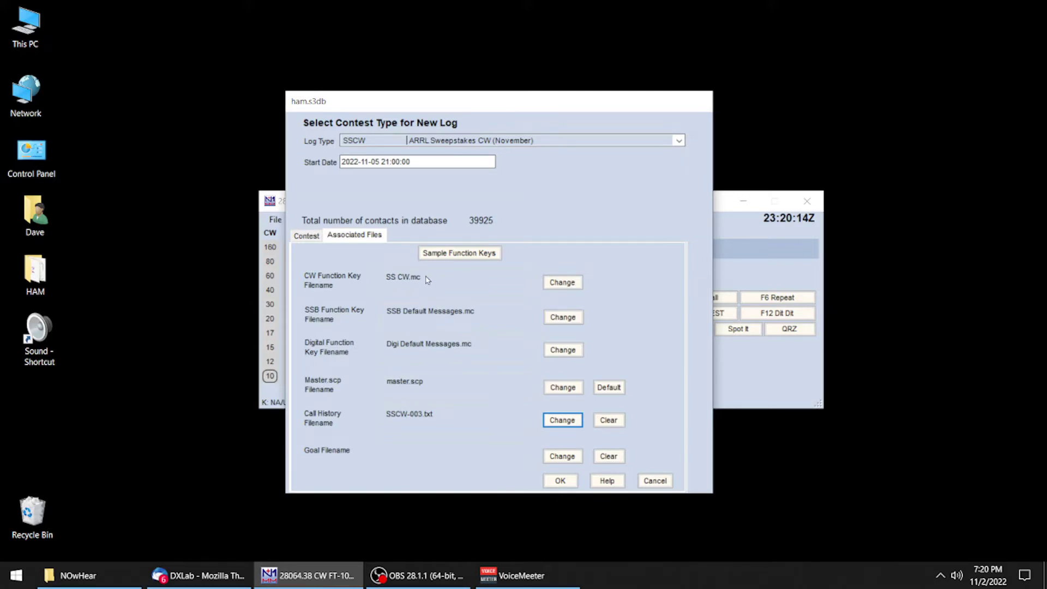
- Accept the contest setup to create and open the new SSCW log
{"action": "left_click", "coordinate": [560, 482]}
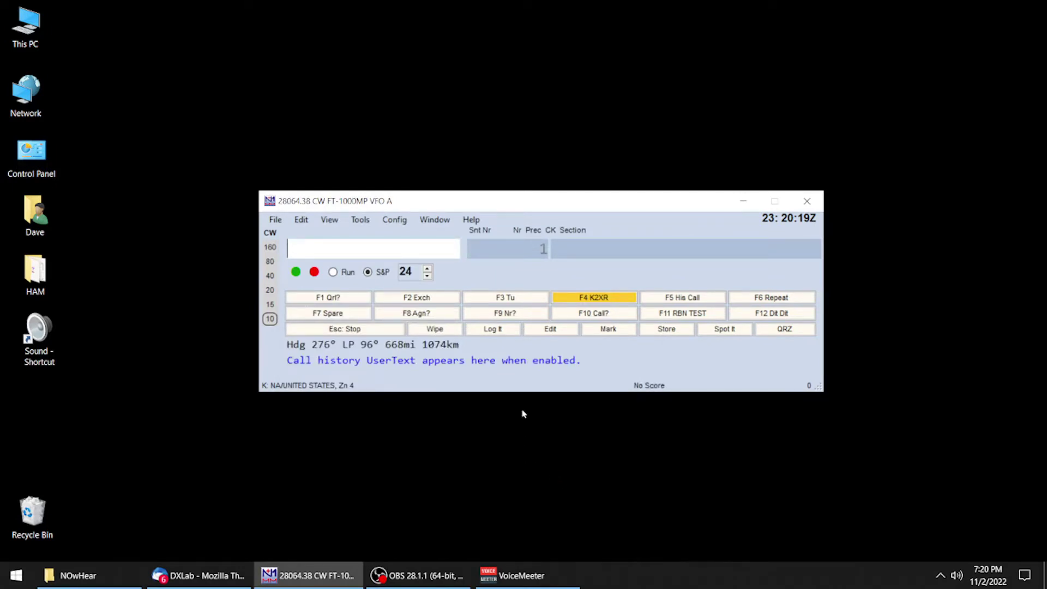
{"action": "mouse_move", "coordinate": [534, 391]}
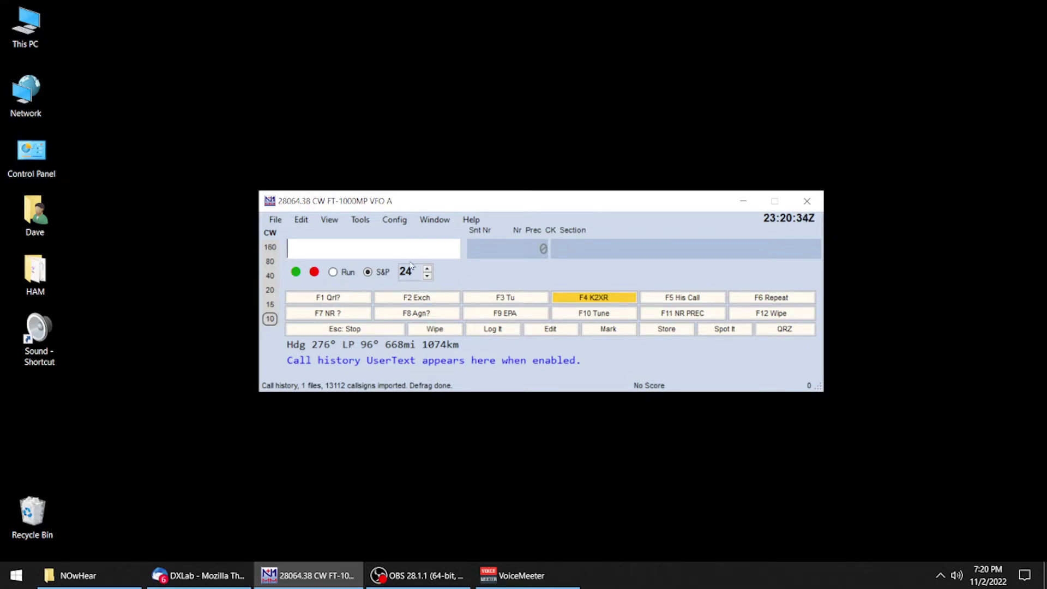
{"action": "type", "text": "K"}
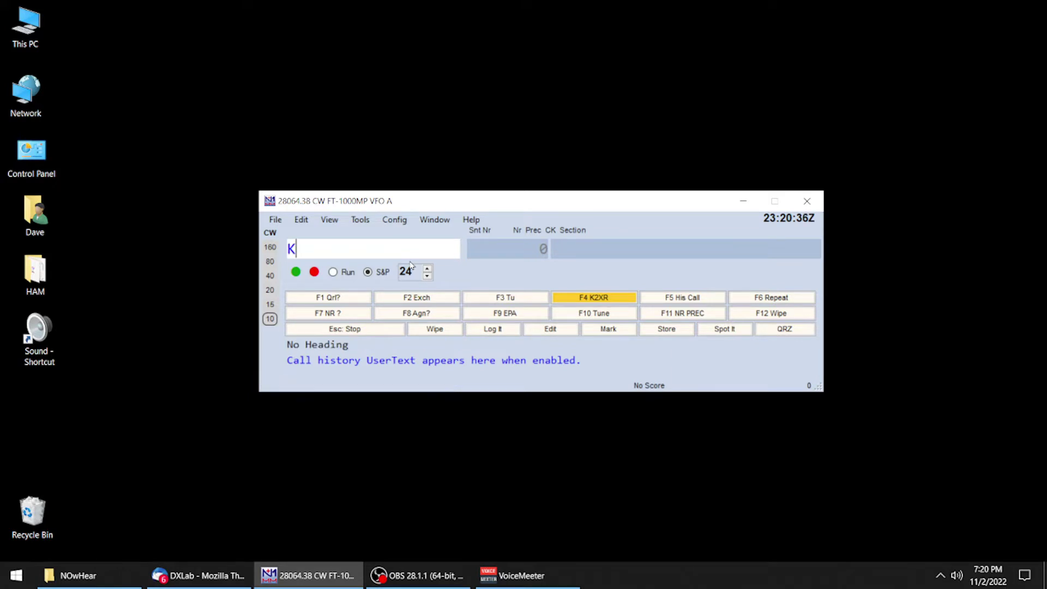
{"action": "type", "text": "3WJV"}
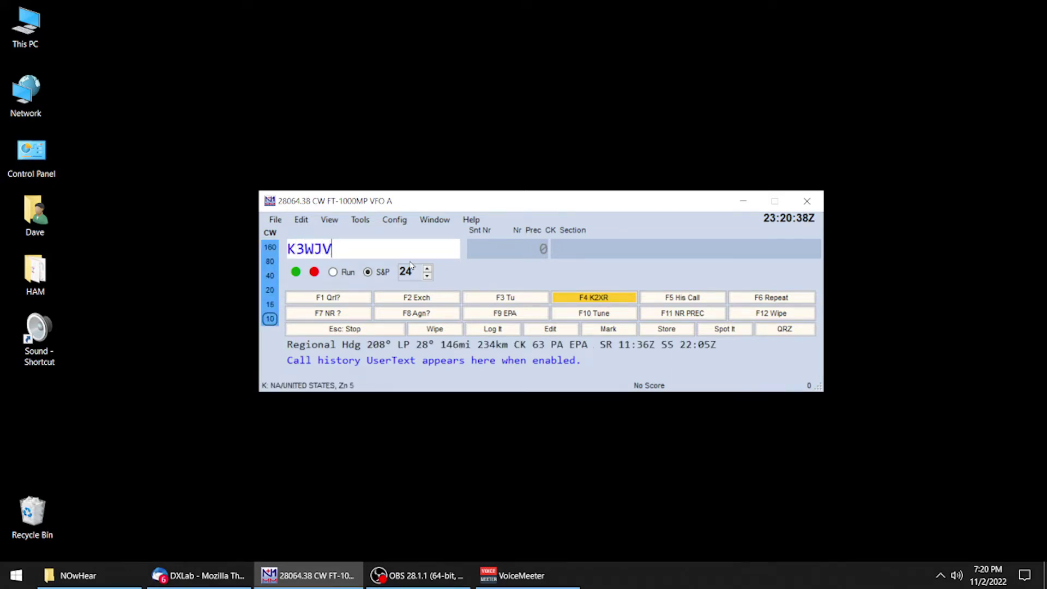
{"action": "key", "text": "Return"}
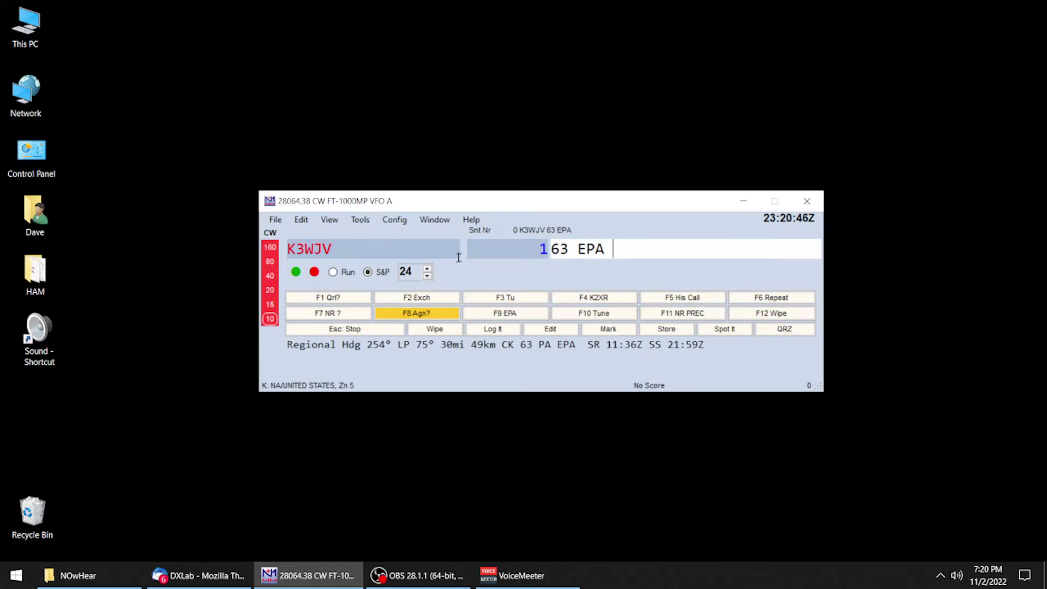
{"action": "left_click", "coordinate": [782, 314]}
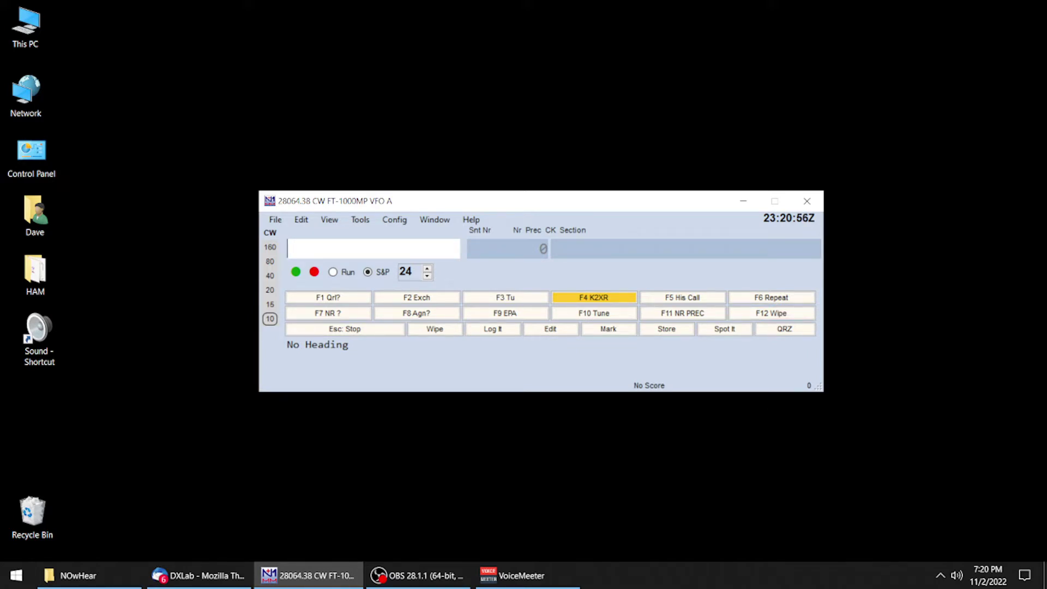
- Examine the Run and S&P function key messages of SS CW.mc in the CW Message Editor and close it without saving
{"action": "key", "text": "alt+Tab"}
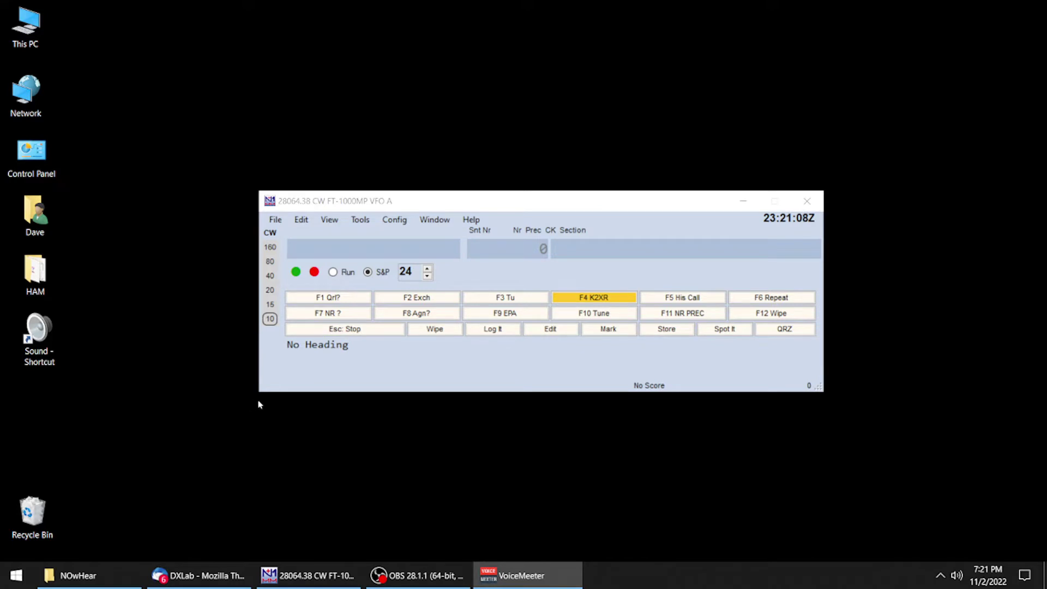
{"action": "left_click", "coordinate": [345, 295]}
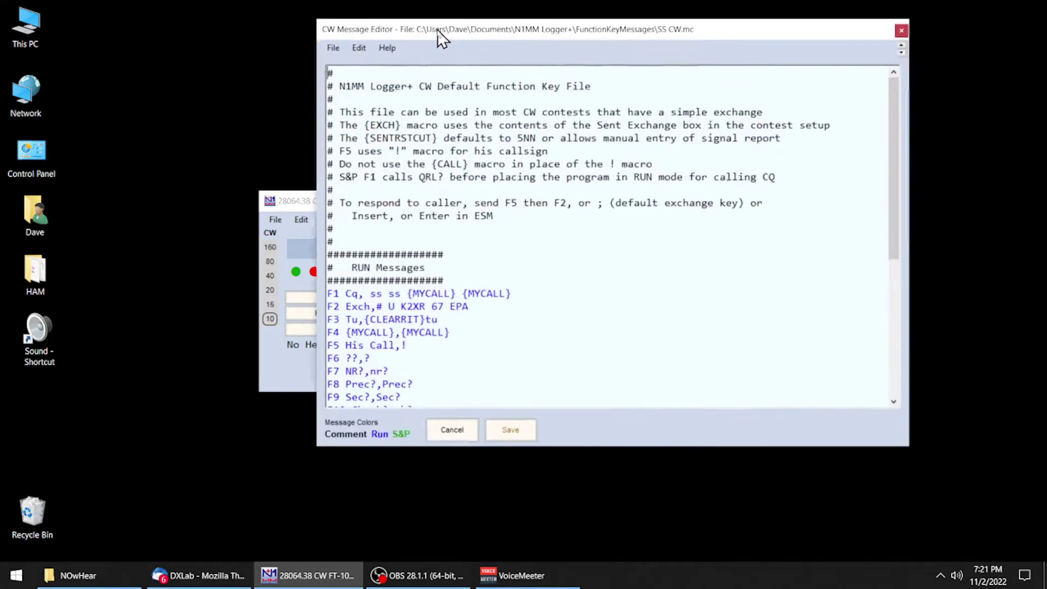
{"action": "left_click_drag", "start_coordinate": [440, 37], "coordinate": [335, 63]}
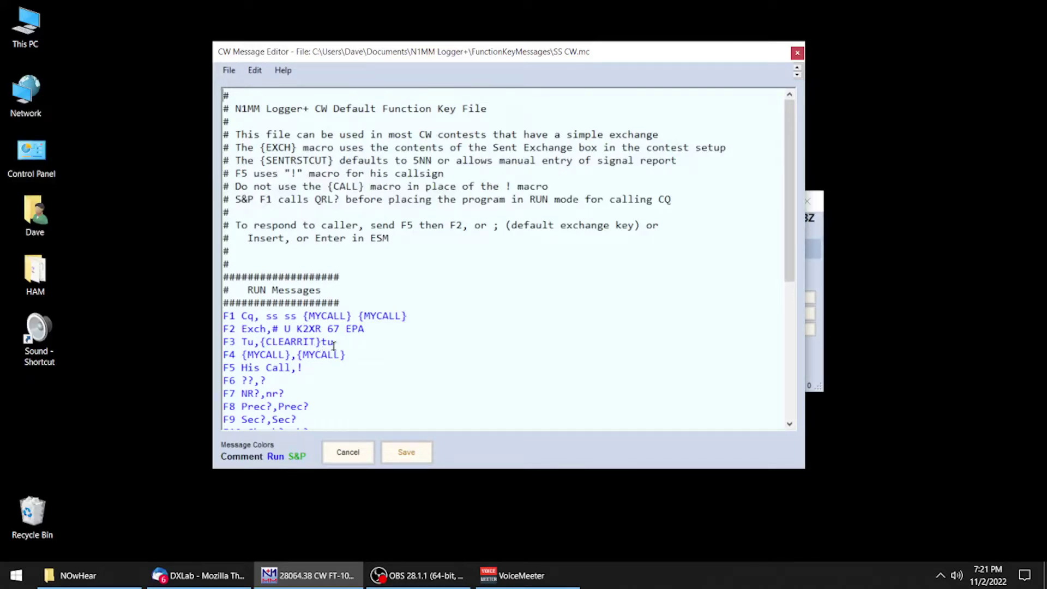
{"action": "scroll", "coordinate": [327, 347], "scroll_direction": "down", "scroll_amount": 1}
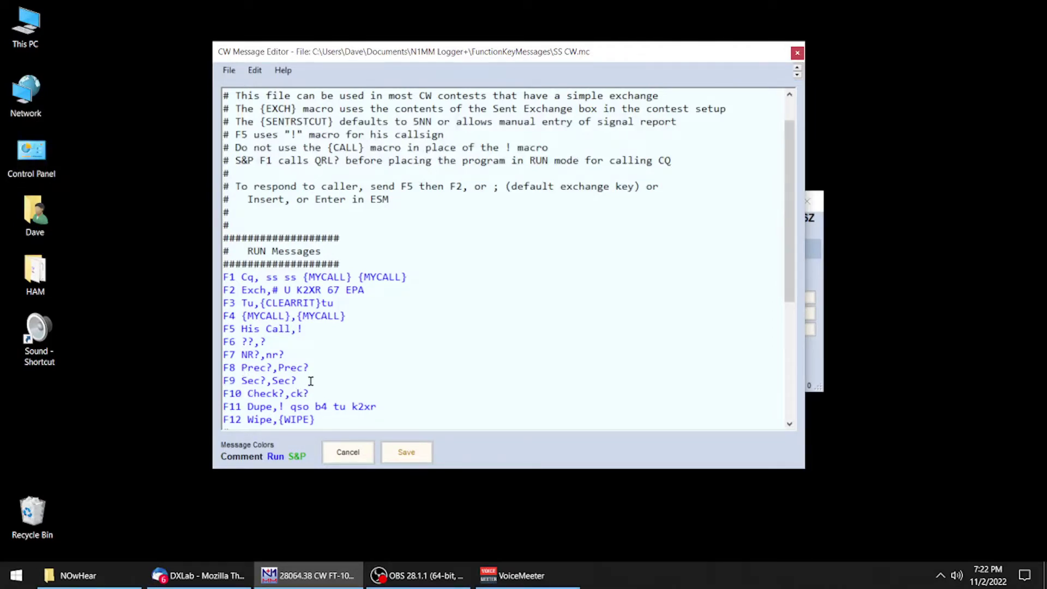
{"action": "scroll", "coordinate": [255, 387], "scroll_direction": "down", "scroll_amount": 1}
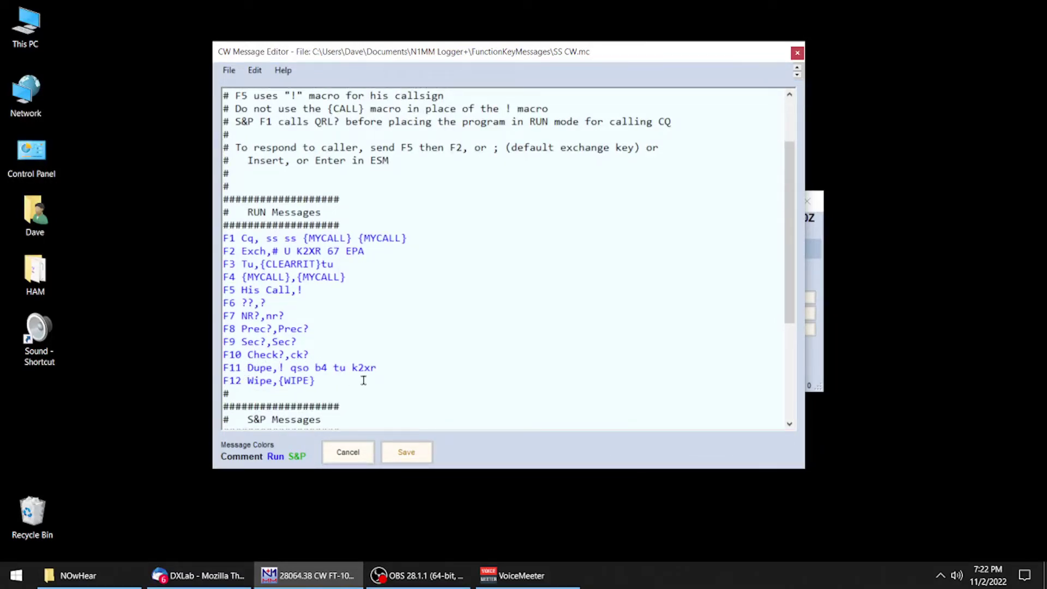
{"action": "scroll", "coordinate": [363, 380], "scroll_direction": "down", "scroll_amount": 2}
{"action": "scroll", "coordinate": [363, 380], "scroll_direction": "down", "scroll_amount": 3}
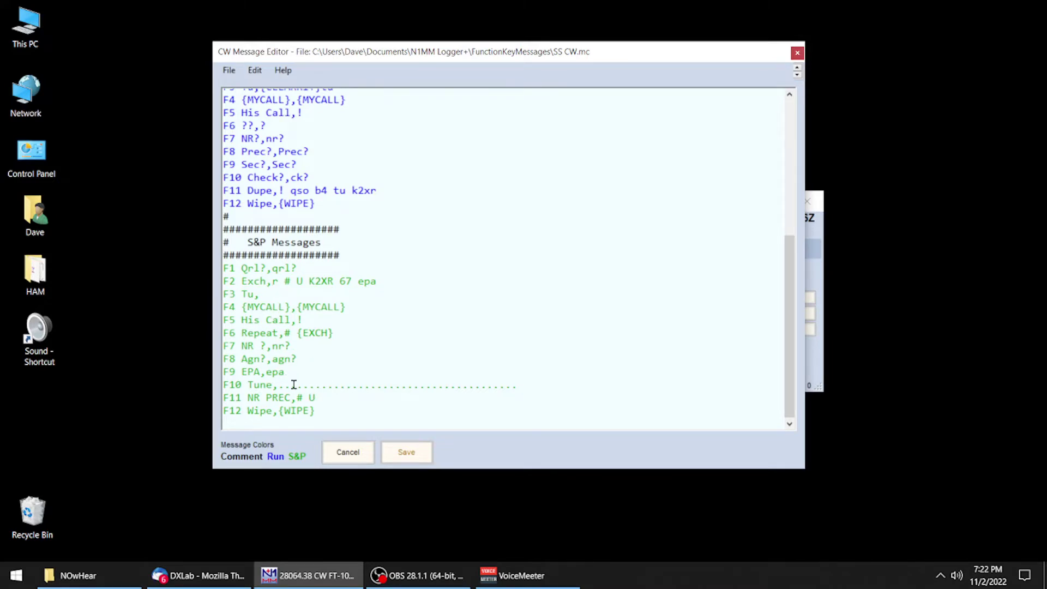
{"action": "left_click", "coordinate": [346, 454]}
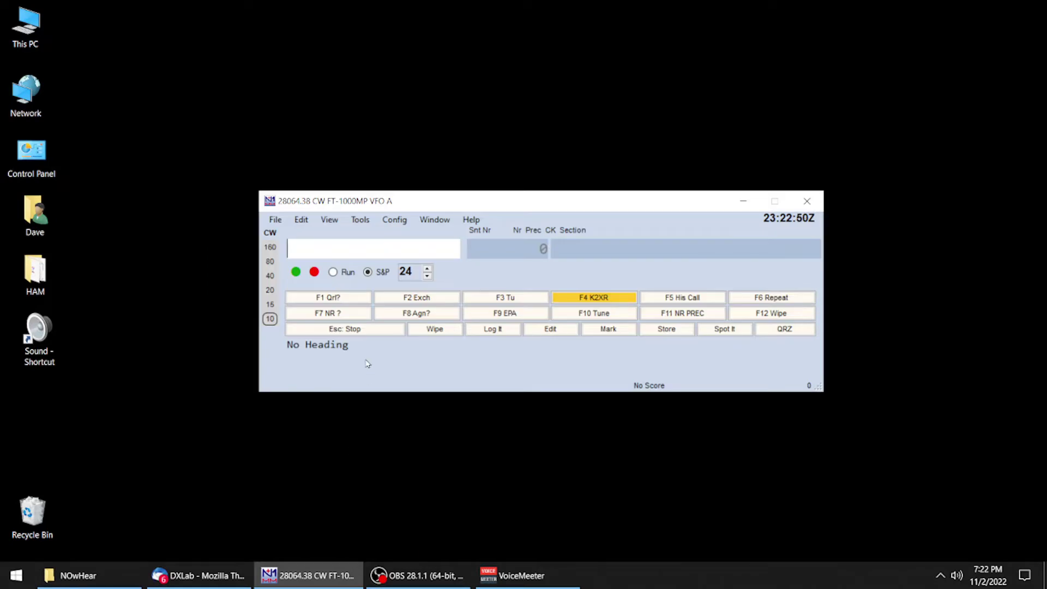
- Switch to Run mode and send the CQ, NR?, Sec? and Check? messages
{"action": "key", "text": "alt+r"}
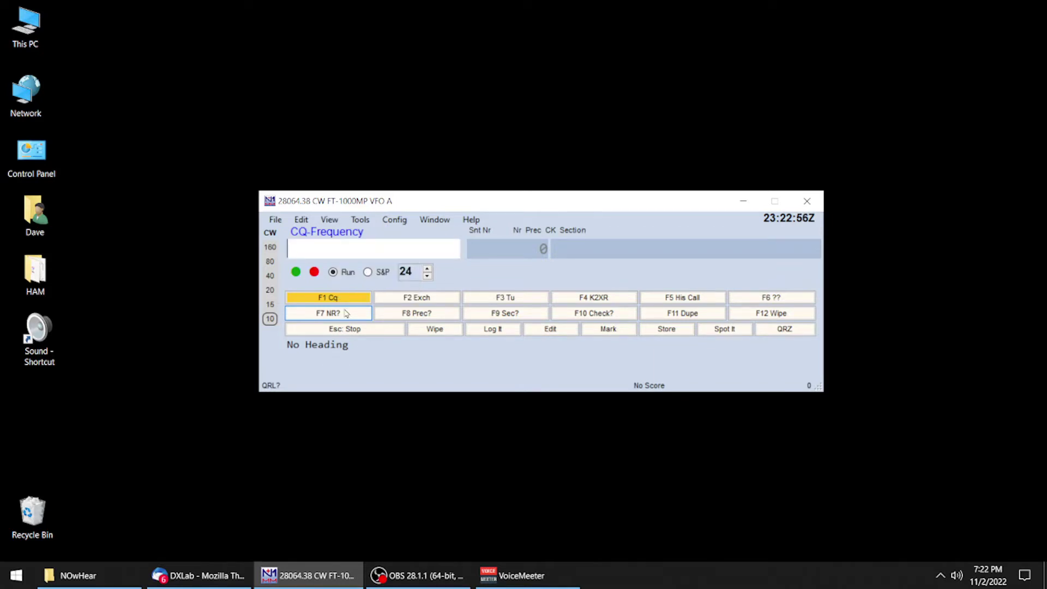
{"action": "key", "text": "F1"}
{"action": "left_click", "coordinate": [344, 313]}
{"action": "left_click", "coordinate": [345, 313]}
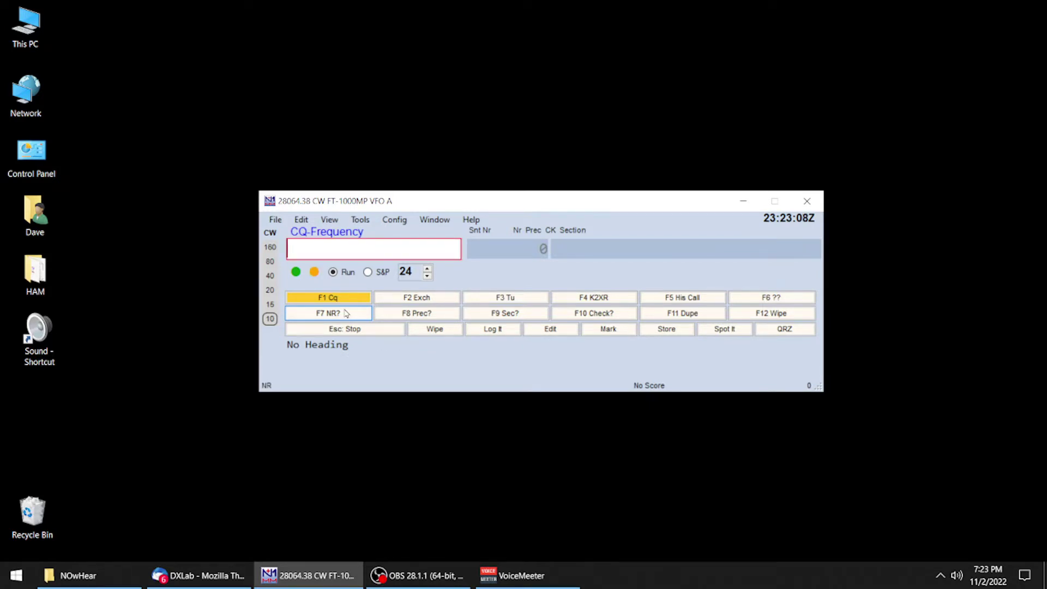
{"action": "left_click", "coordinate": [345, 313]}
{"action": "key", "text": "F9"}
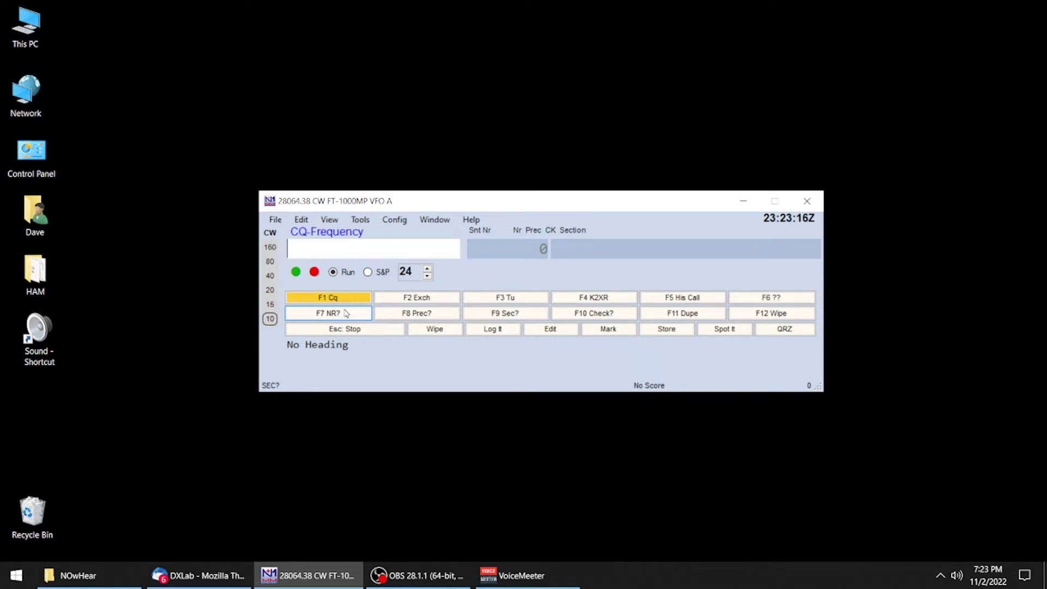
{"action": "key", "text": "F10"}
{"action": "type", "text": "K3"}
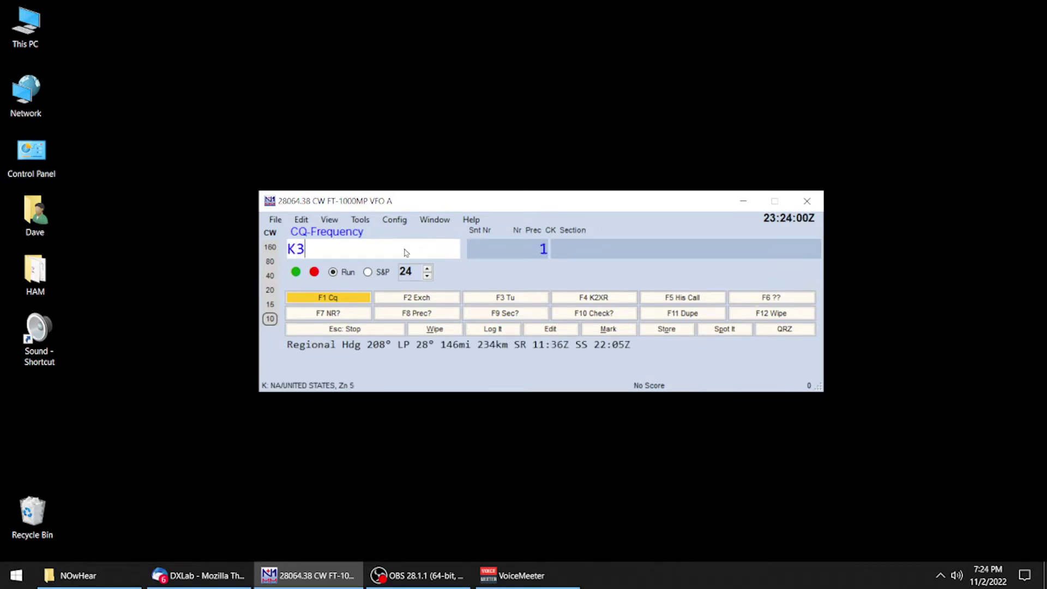
{"action": "type", "text": "W"}
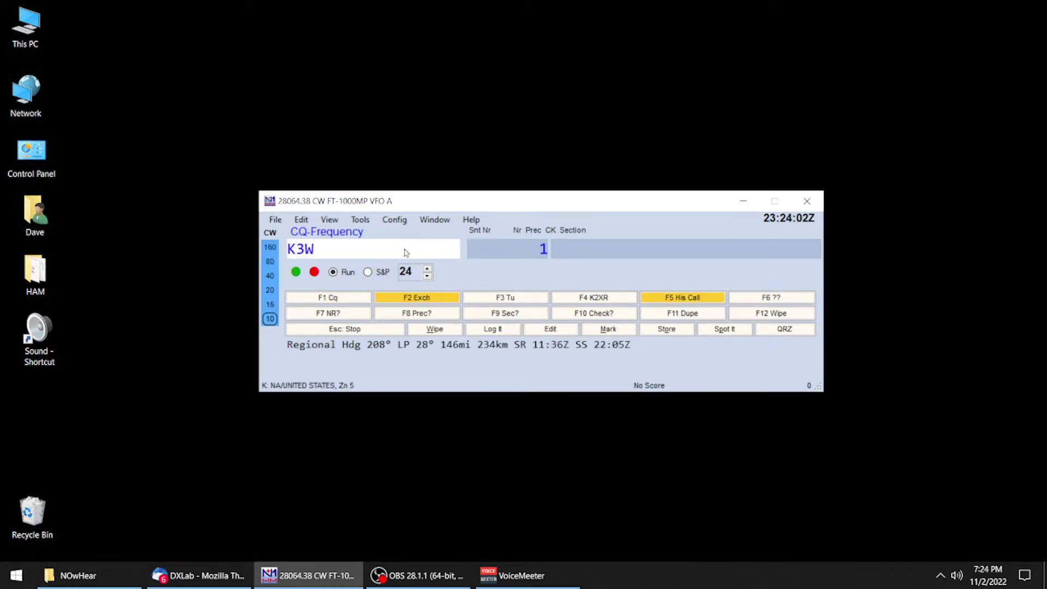
{"action": "type", "text": "JV"}
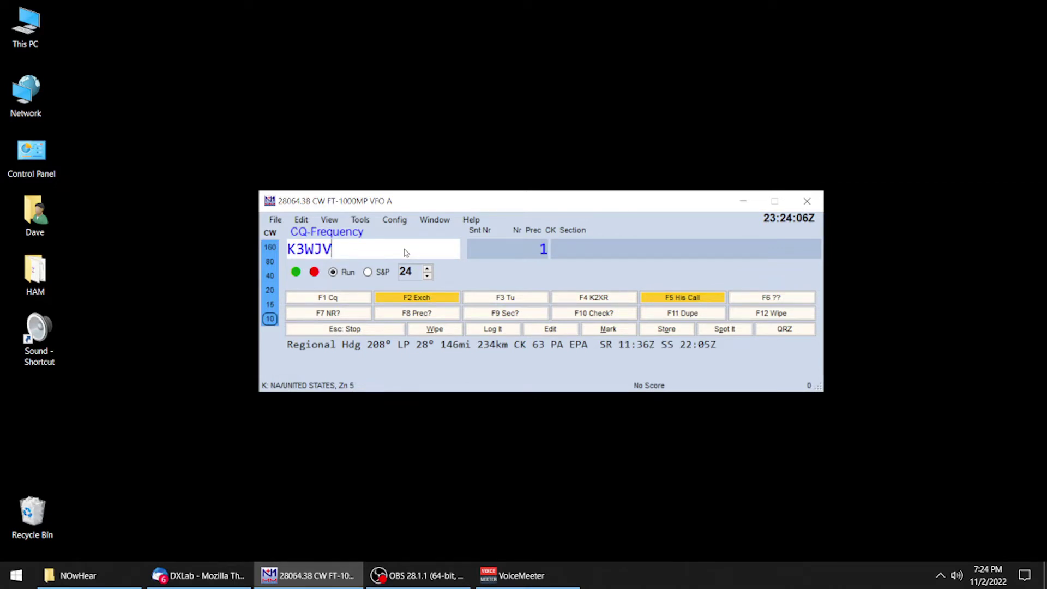
{"action": "key", "text": "Return"}
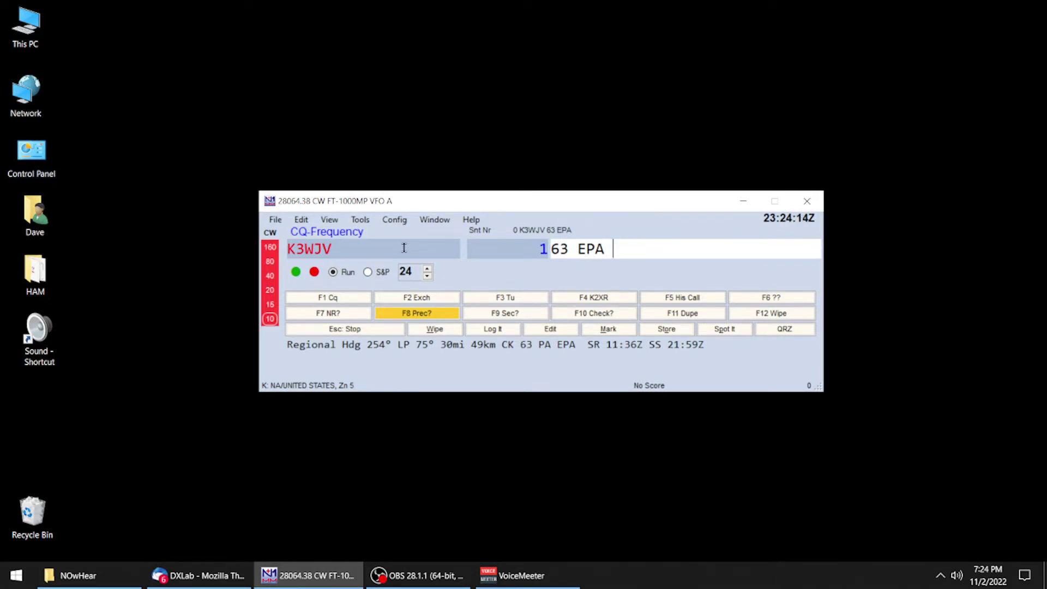
{"action": "key", "text": "F5"}
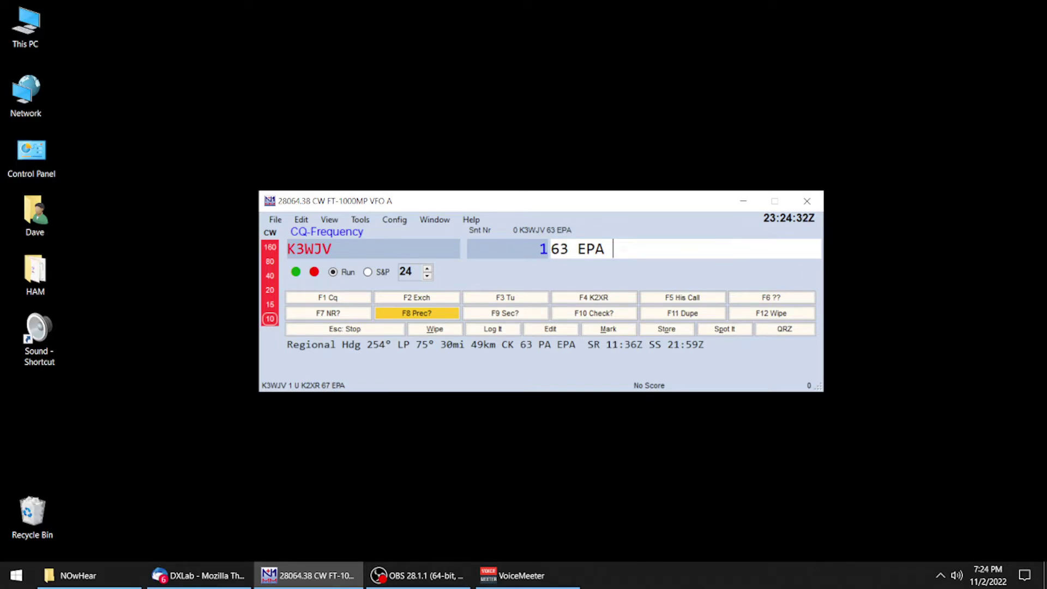
{"action": "key", "text": "alt+Tab"}
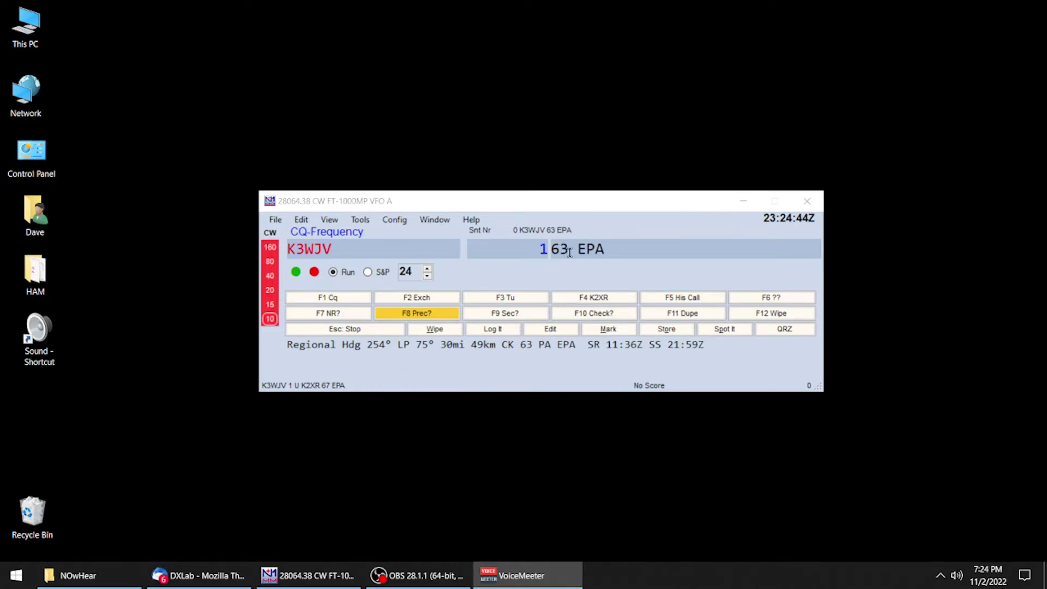
{"action": "left_click", "coordinate": [633, 249]}
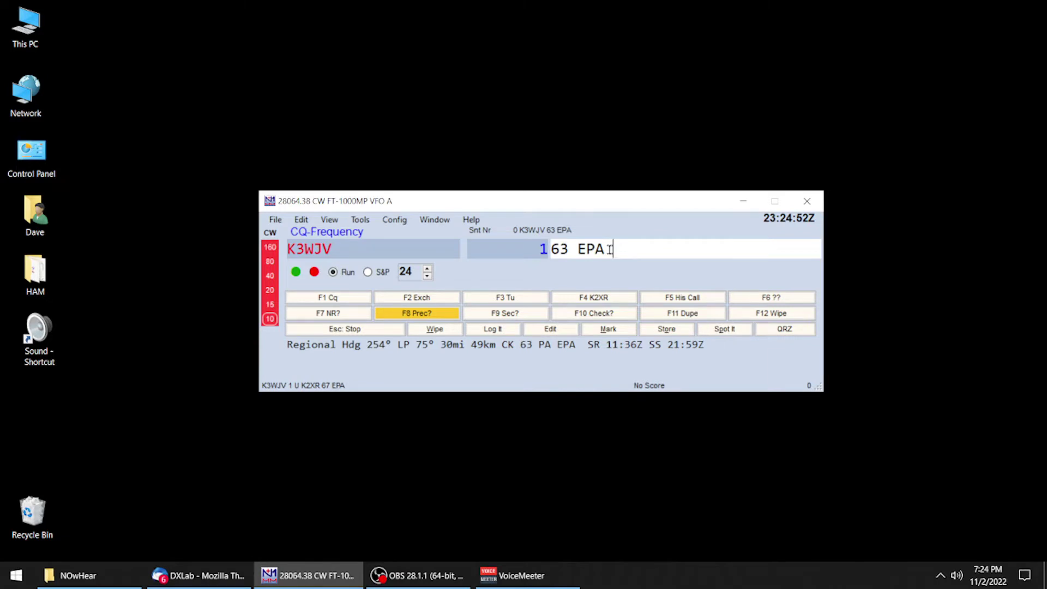
{"action": "left_click", "coordinate": [409, 251]}
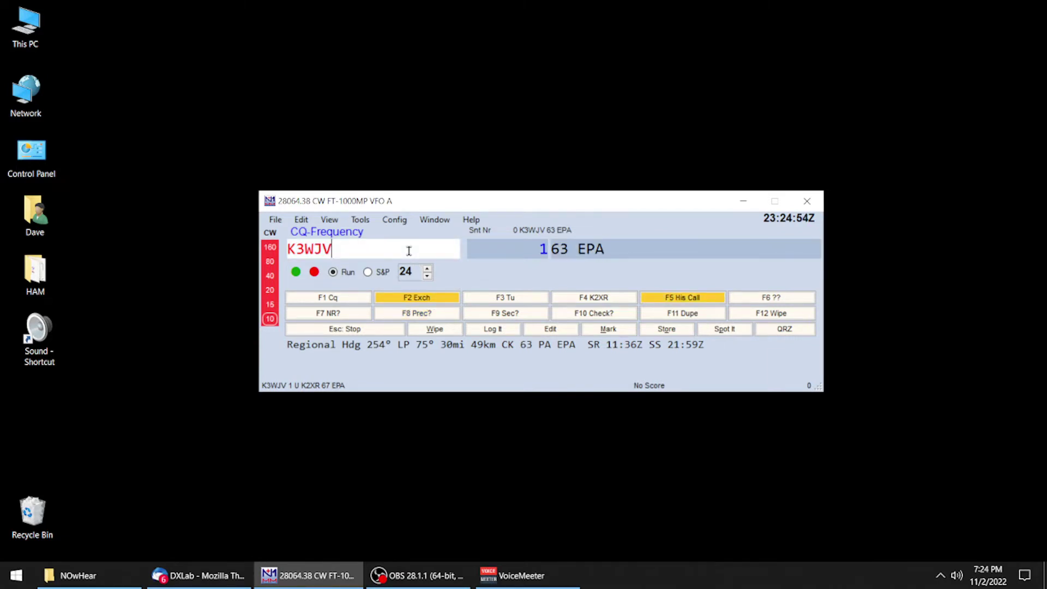
{"action": "key", "text": "space"}
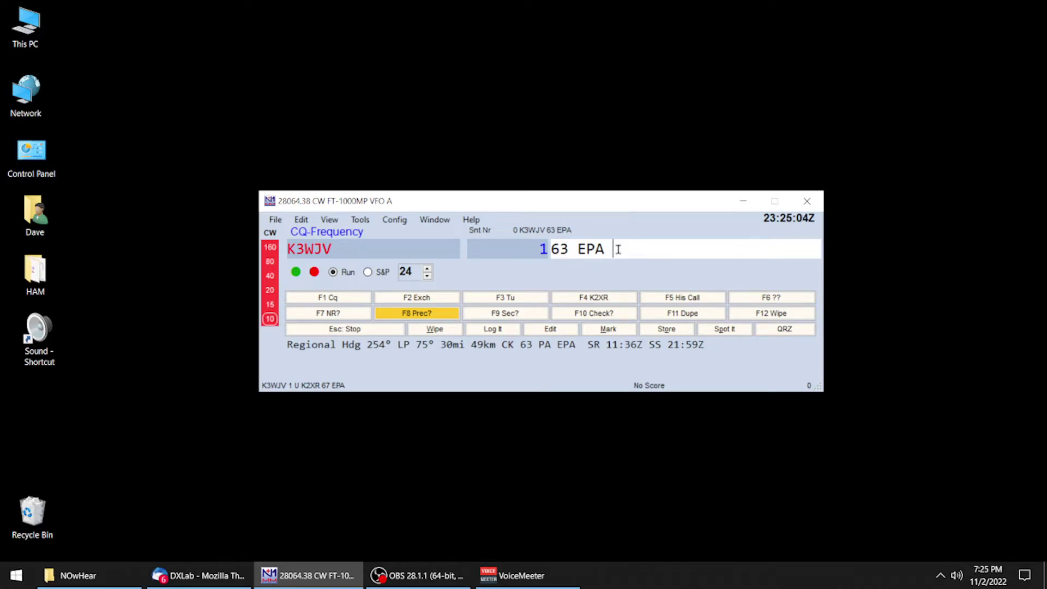
{"action": "type", "text": "3B"}
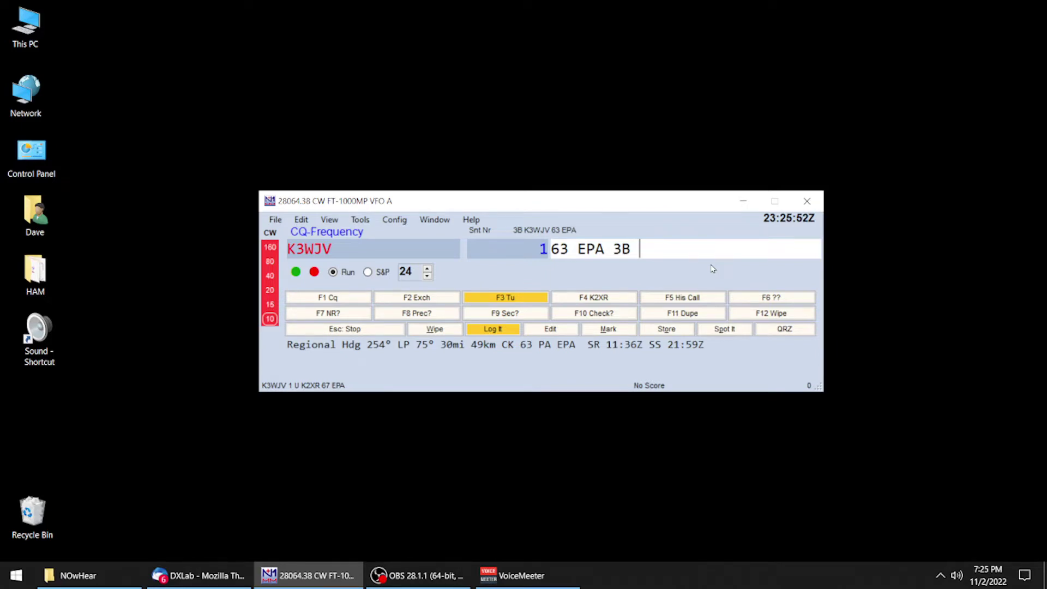
{"action": "key", "text": "Left"}
{"action": "key", "text": "Left"}
{"action": "key", "text": "Left"}
{"action": "key", "text": "Left"}
{"action": "key", "text": "Left"}
{"action": "key", "text": "Left"}
{"action": "key", "text": "Right"}
{"action": "key", "text": "Right"}
{"action": "key", "text": "Right"}
{"action": "key", "text": "Right"}
{"action": "key", "text": "Right"}
{"action": "key", "text": "Right"}
{"action": "type", "text": "WNY"}
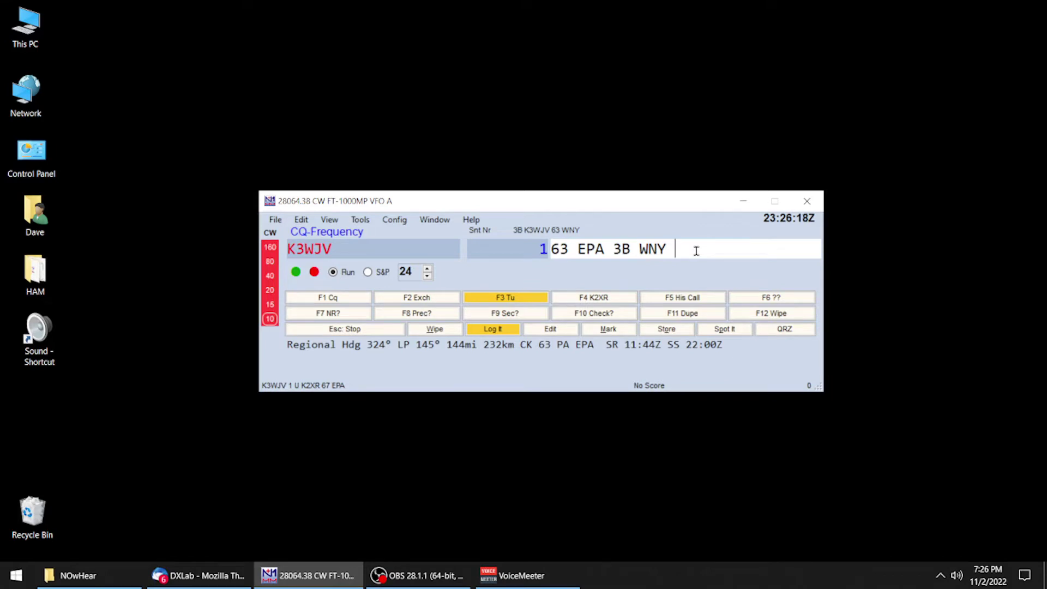
{"action": "type", "text": "71"}
{"action": "type", "text": "123"}
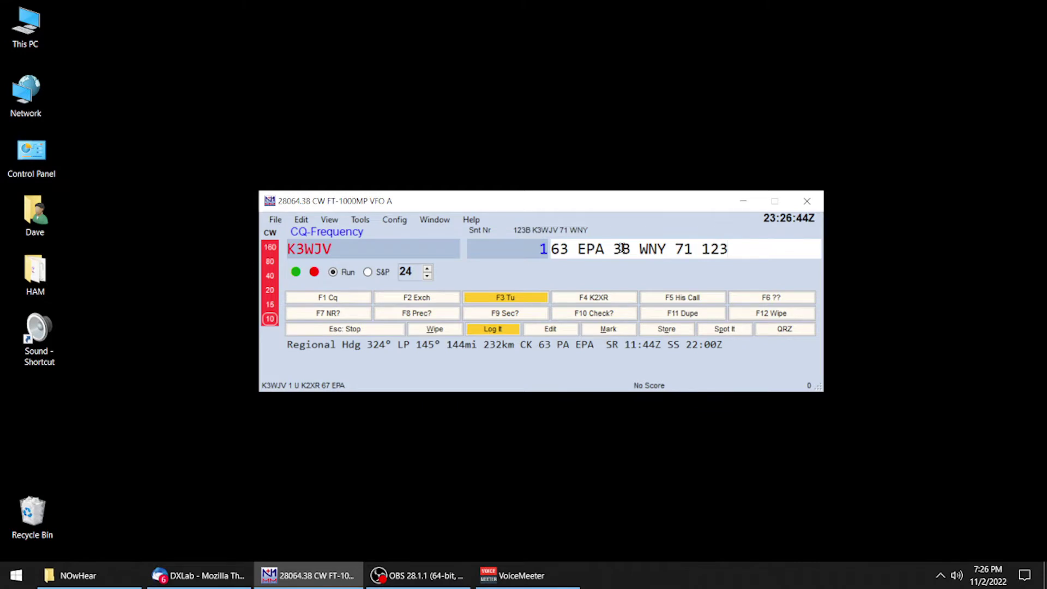
{"action": "type", "text": "Q"}
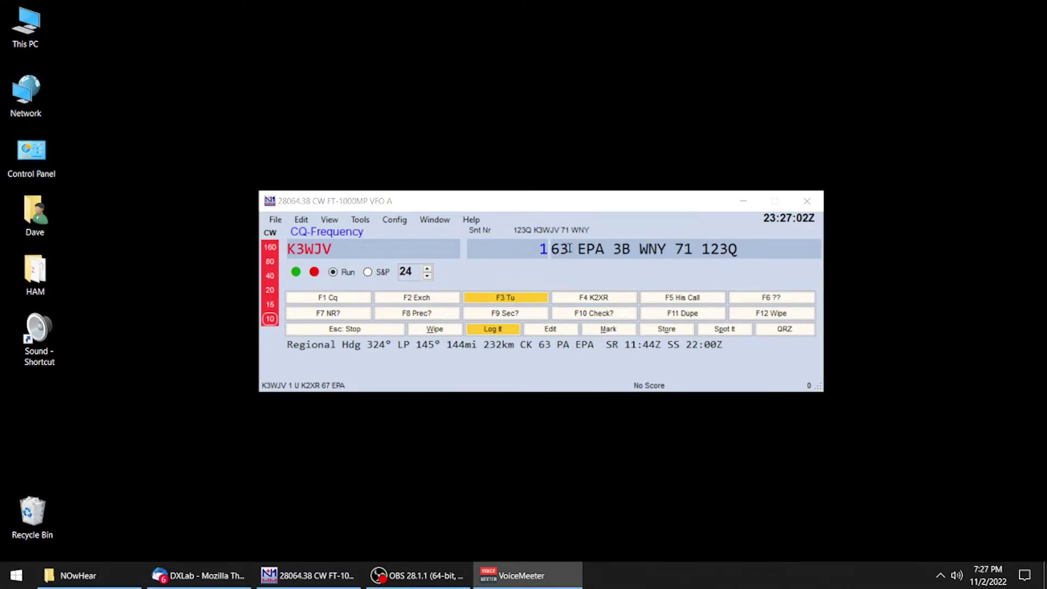
{"action": "left_click", "coordinate": [787, 251]}
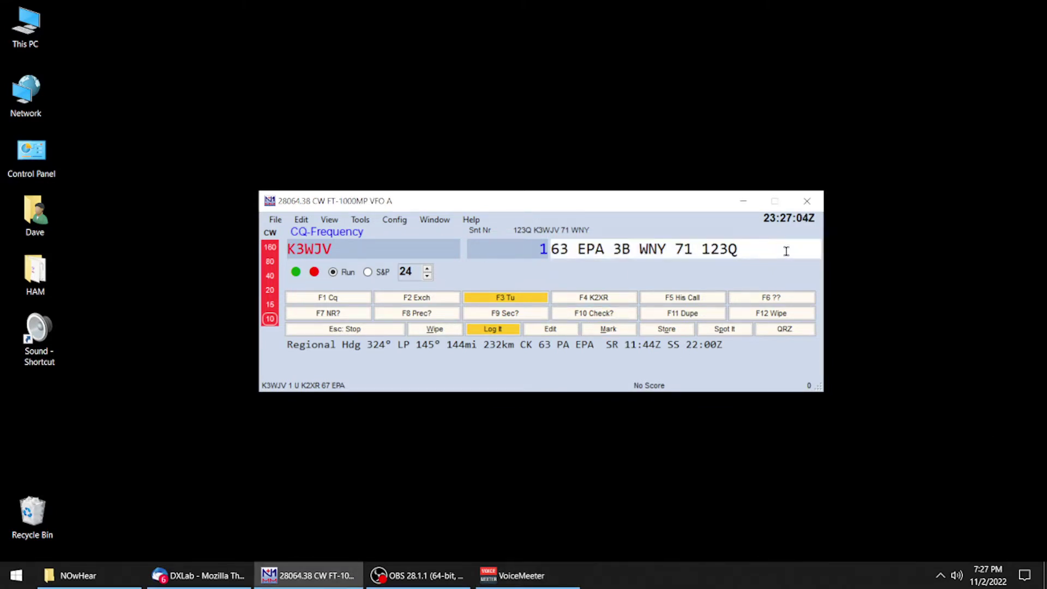
{"action": "key", "text": "Return"}
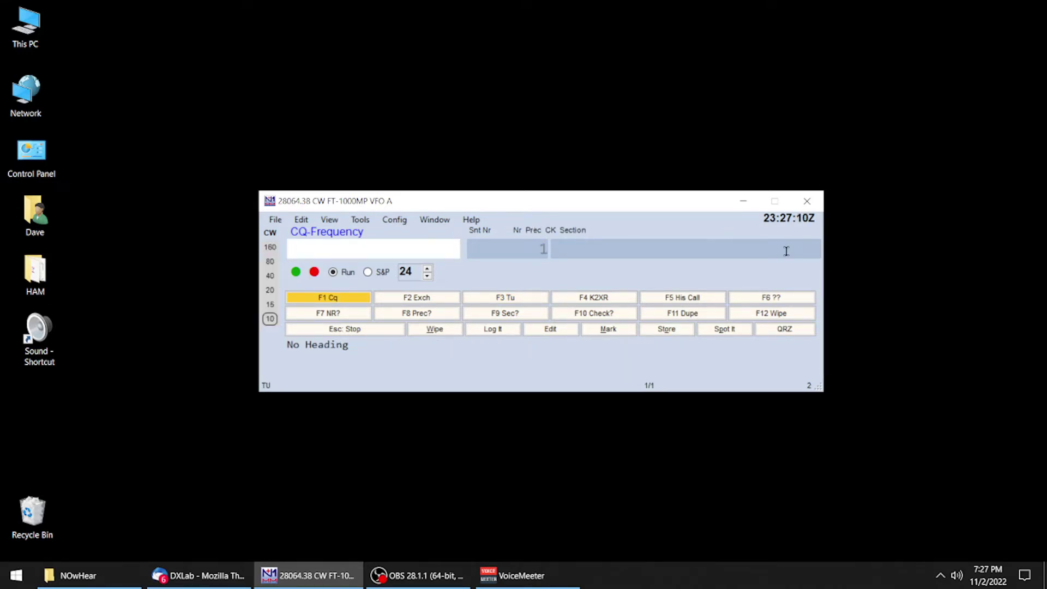
- Call CQ, answer NY6DX with the exchange, append 101B to the prefilled exchange, and log the contact
{"action": "key", "text": "F1"}
{"action": "type", "text": "NY6DX"}
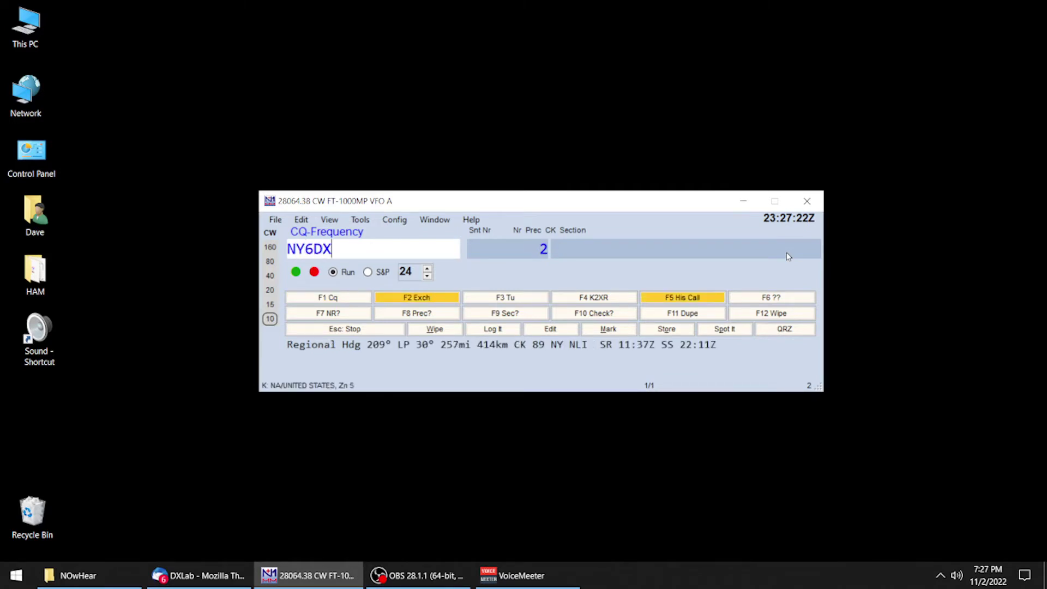
{"action": "key", "text": "Return"}
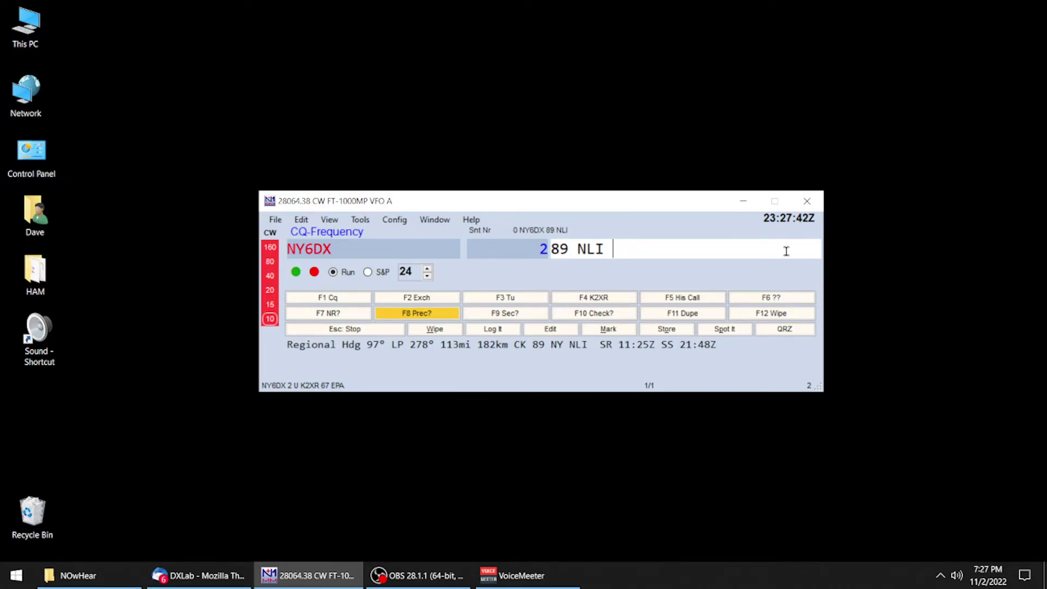
{"action": "type", "text": "101"}
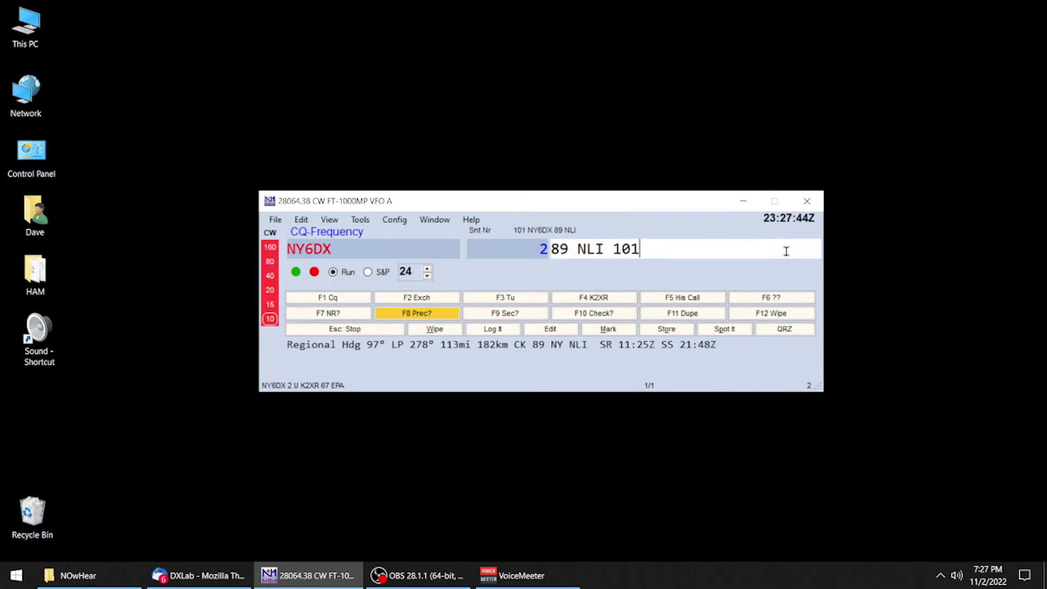
{"action": "type", "text": "B"}
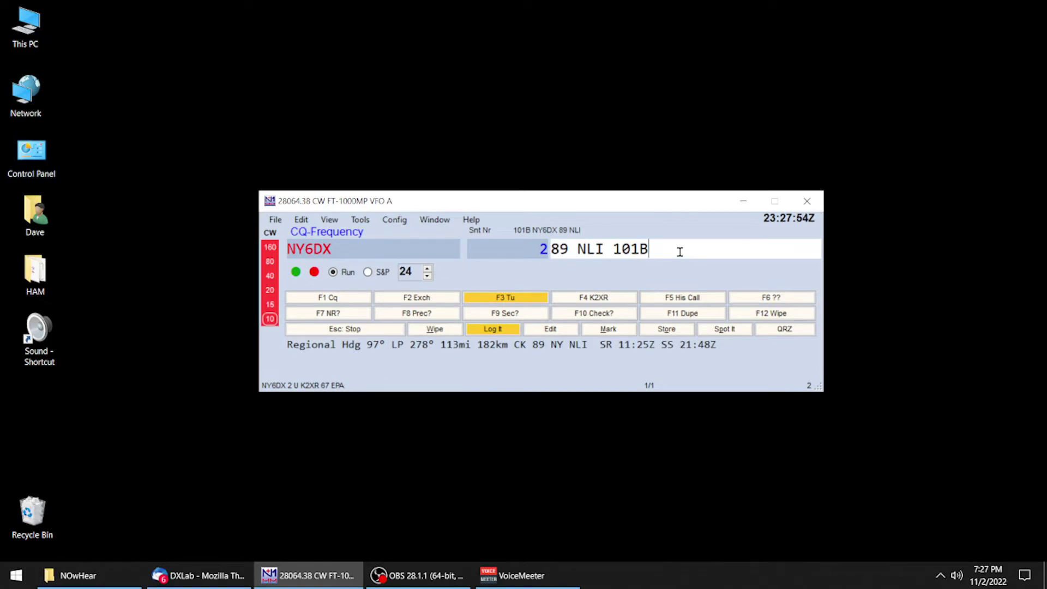
{"action": "key", "text": "Return"}
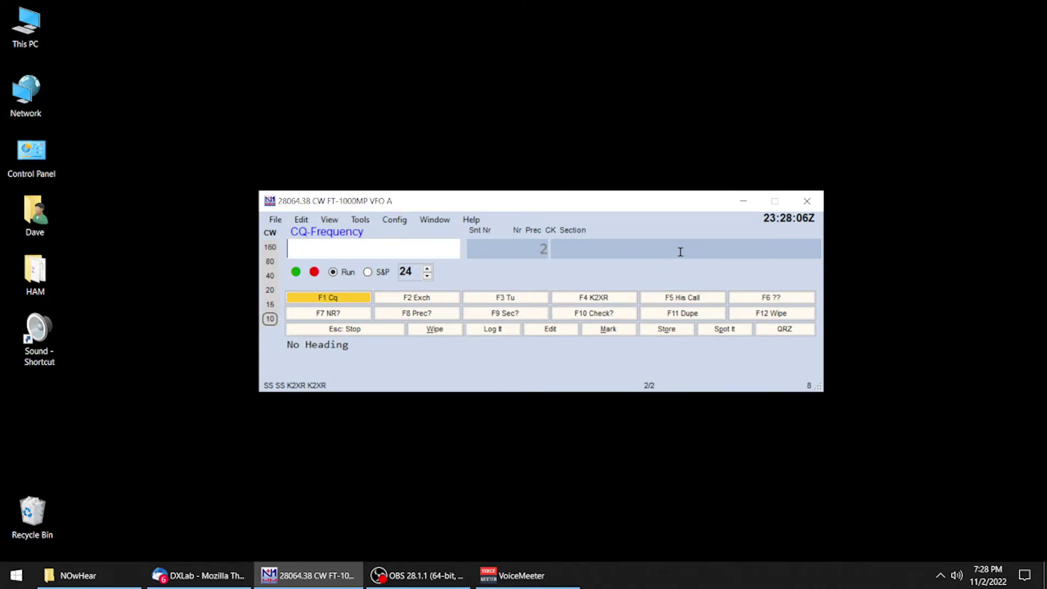
{"action": "left_click", "coordinate": [516, 300]}
{"action": "type", "text": "N2YFH"}
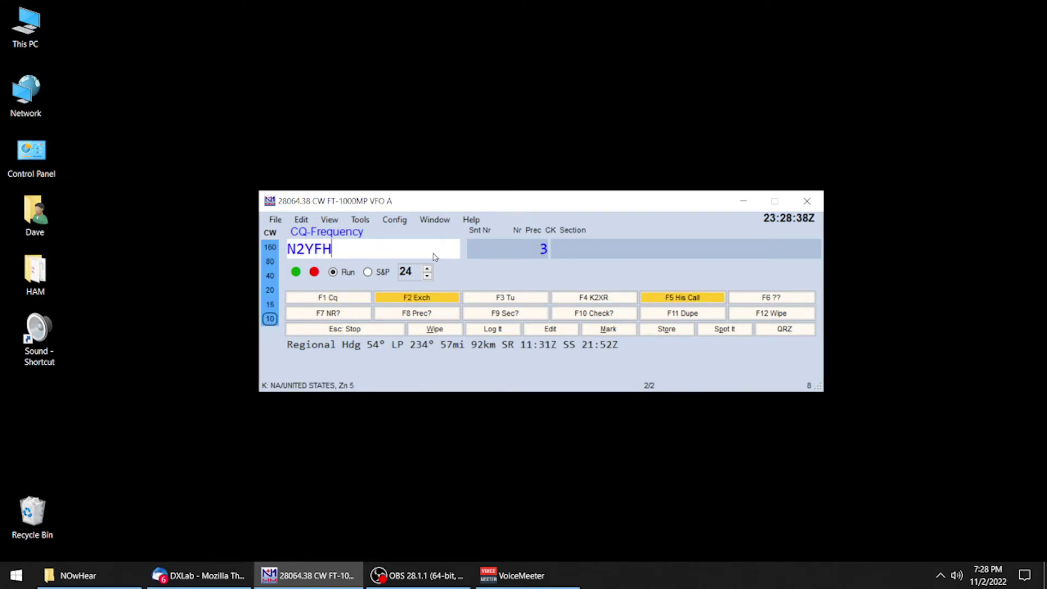
{"action": "key", "text": "Return"}
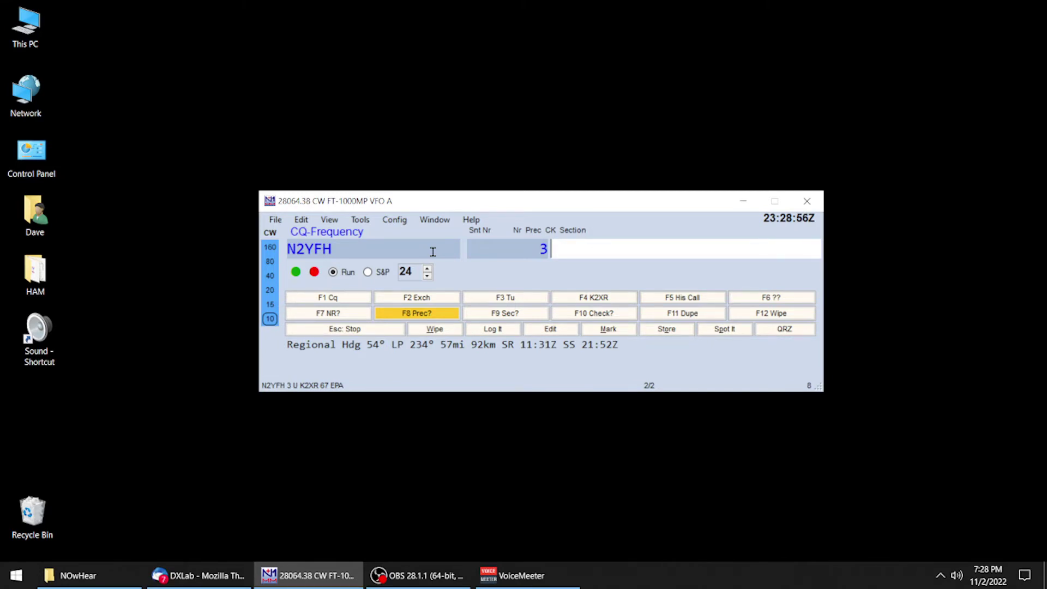
{"action": "type", "text": "69"}
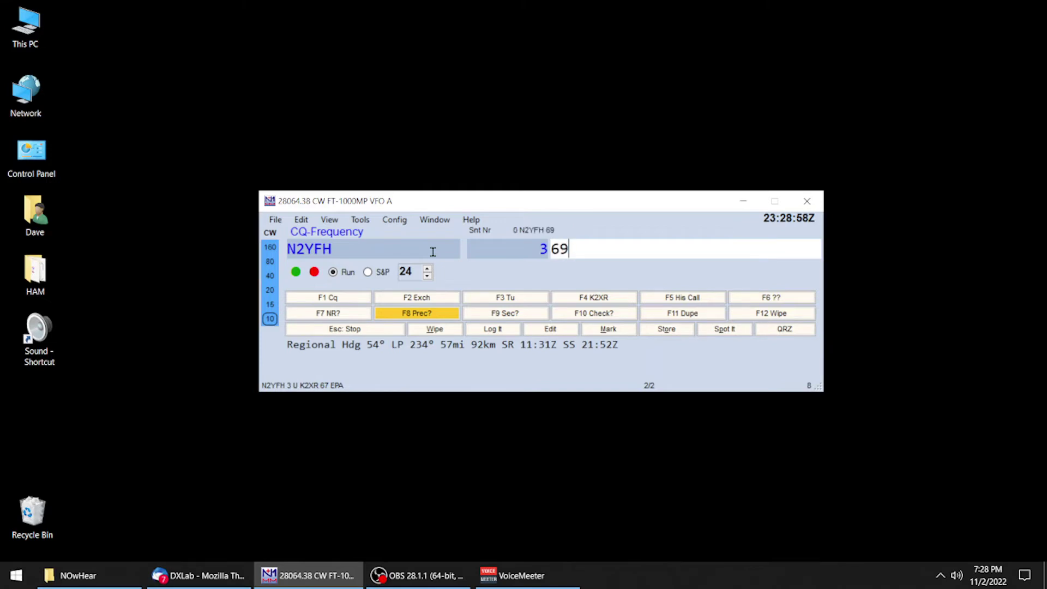
{"action": "type", "text": "A 01"}
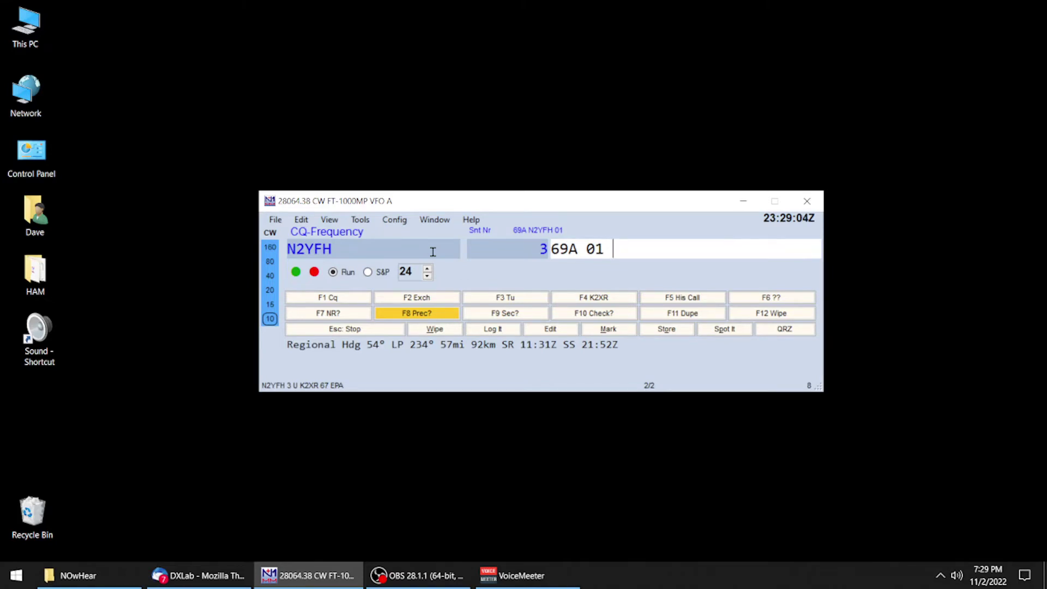
{"action": "type", "text": " EPA"}
{"action": "key", "text": "Return"}
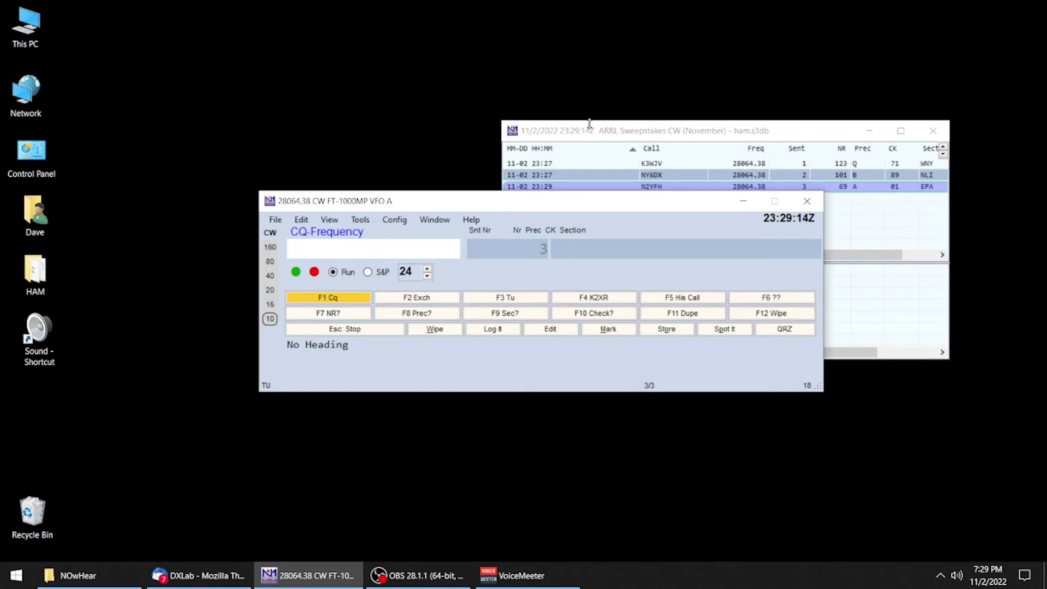
- Place the log window above the entry window and widen it to show the M1 and Pts columns
{"action": "left_click_drag", "start_coordinate": [589, 138], "coordinate": [361, 38]}
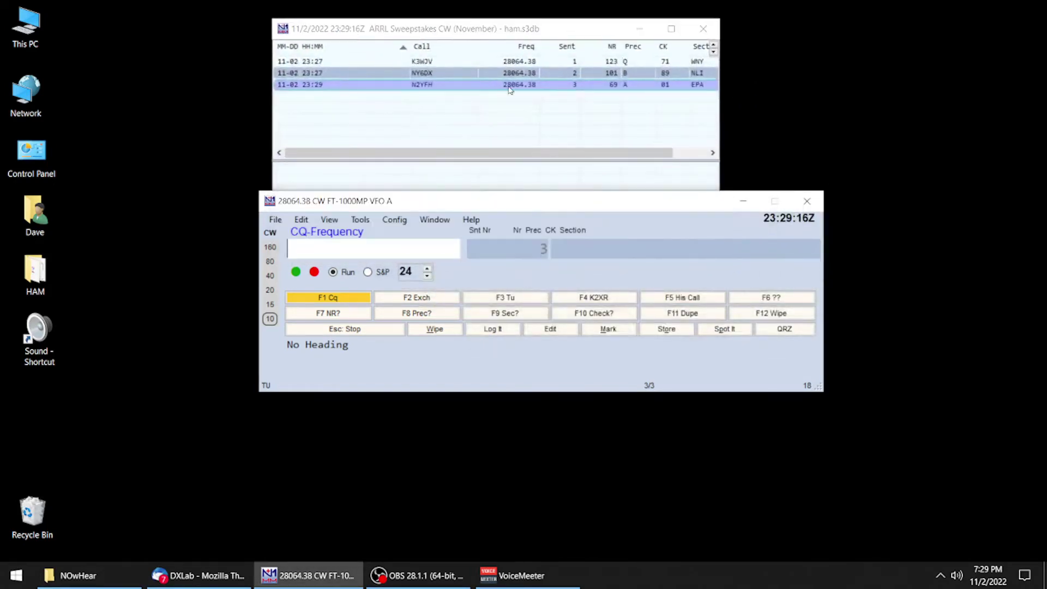
{"action": "left_click_drag", "start_coordinate": [720, 104], "coordinate": [812, 115]}
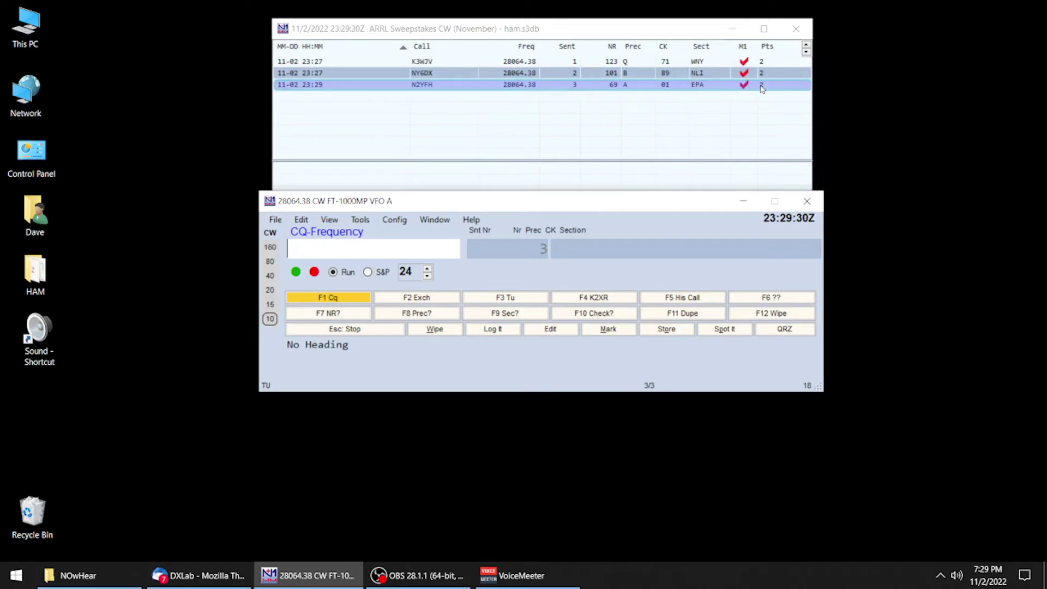
{"action": "left_click", "coordinate": [633, 250]}
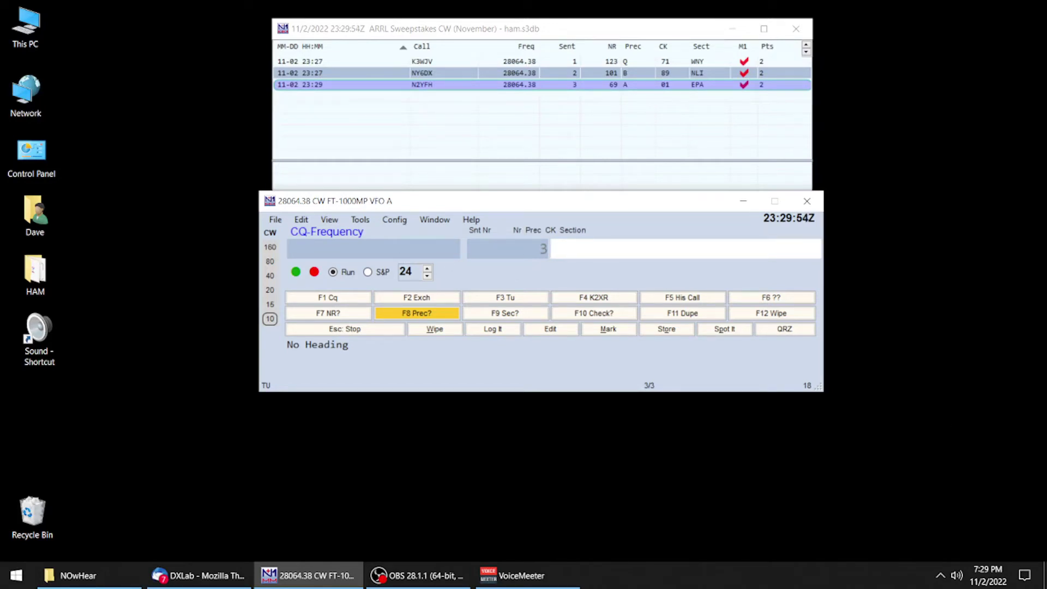
{"action": "key", "text": "alt+Tab"}
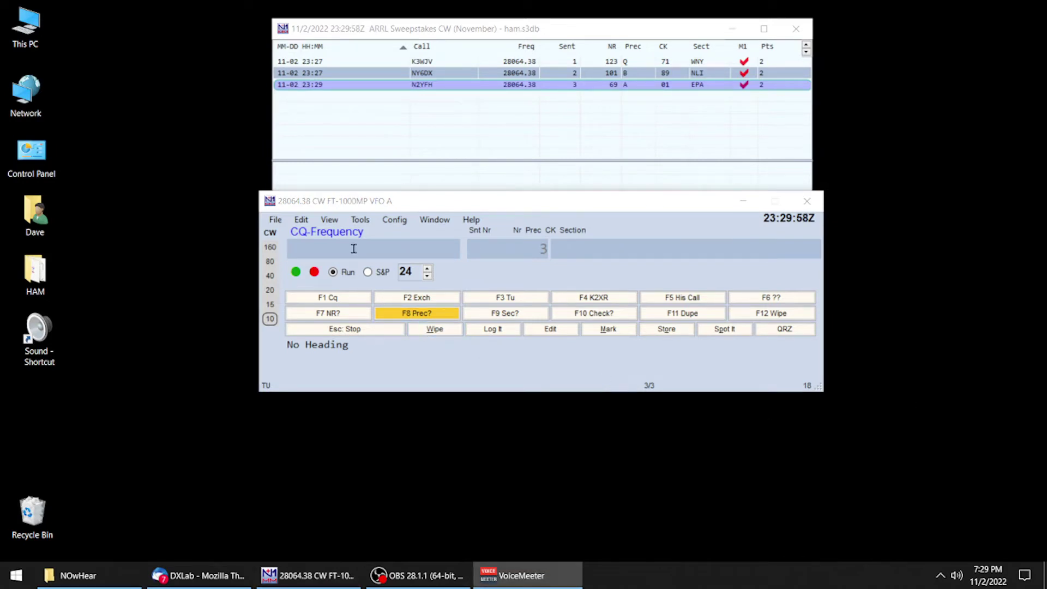
- Download SSCW-template.mc and assign it as the CW function key file of the SSCW log
{"action": "left_click", "coordinate": [272, 222]}
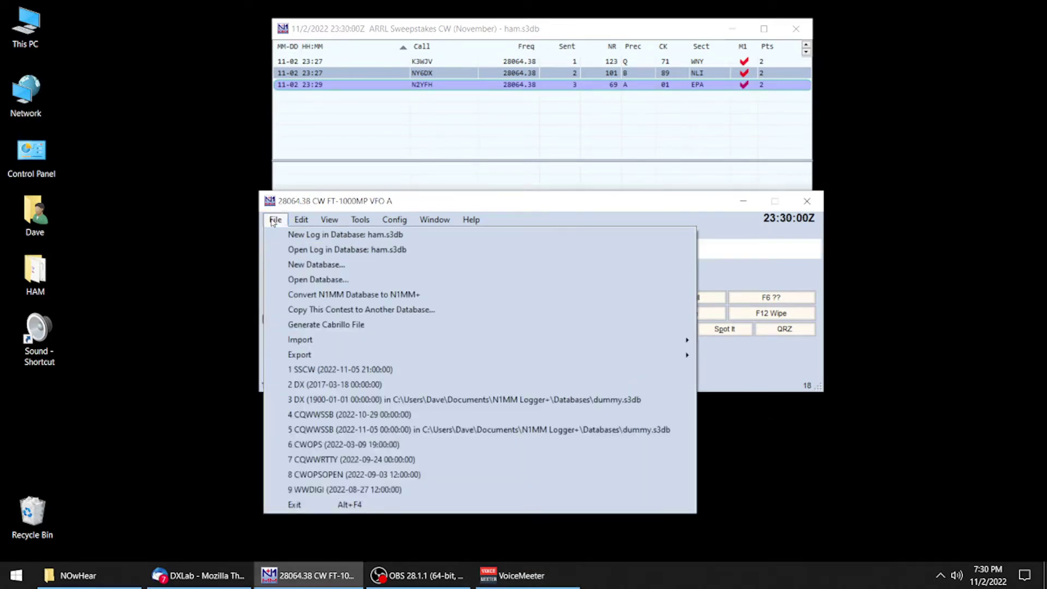
{"action": "left_click", "coordinate": [297, 251]}
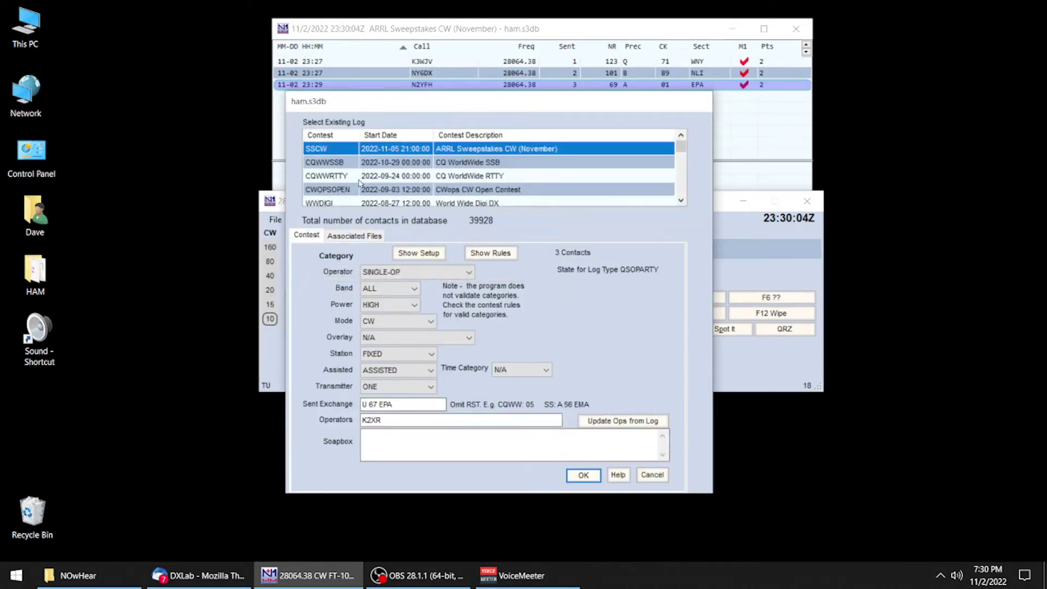
{"action": "left_click", "coordinate": [374, 236]}
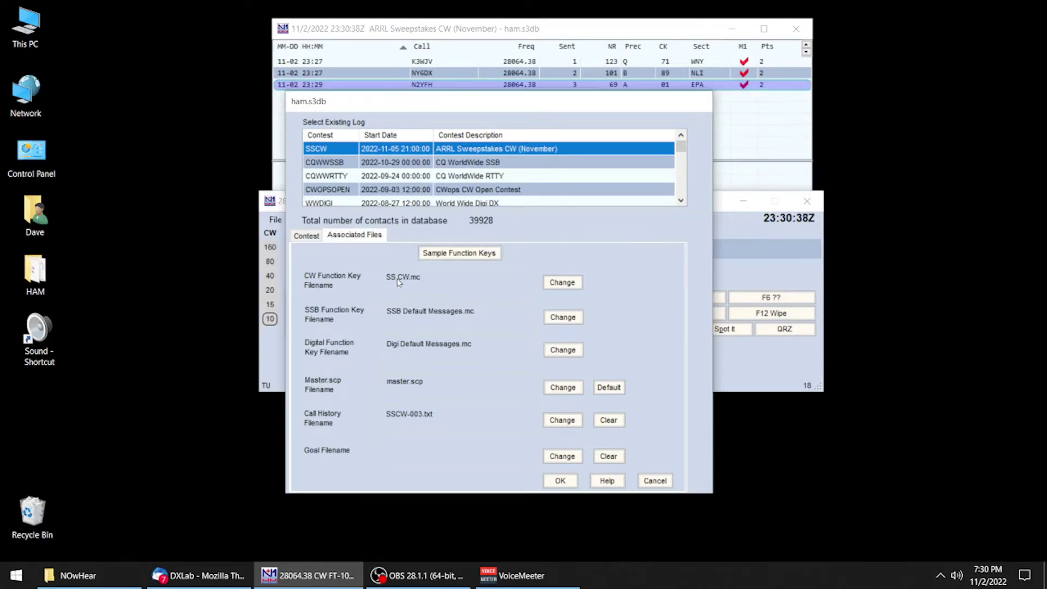
{"action": "left_click", "coordinate": [556, 285]}
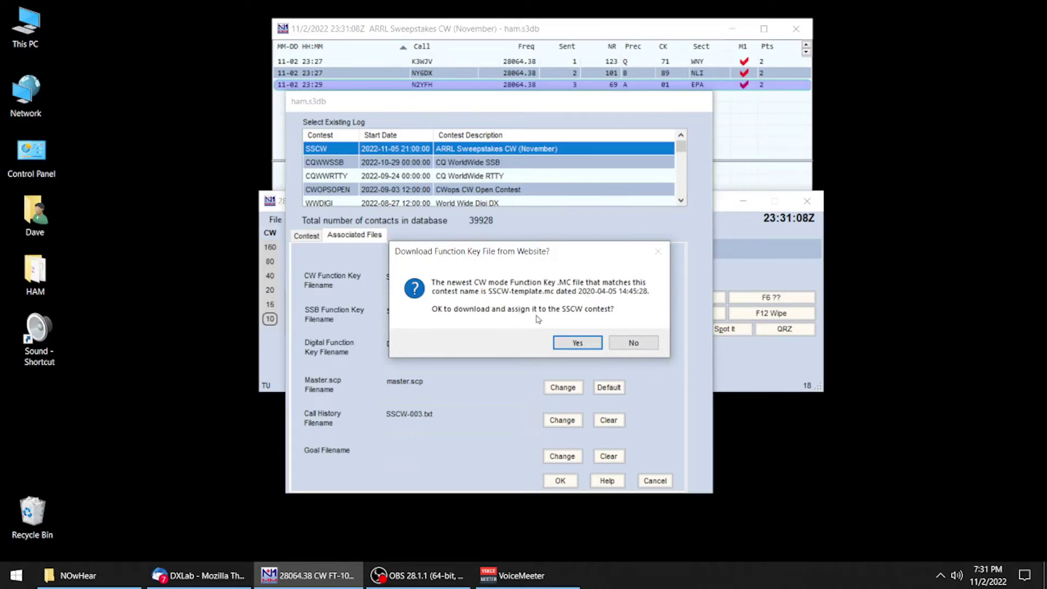
{"action": "left_click", "coordinate": [577, 343]}
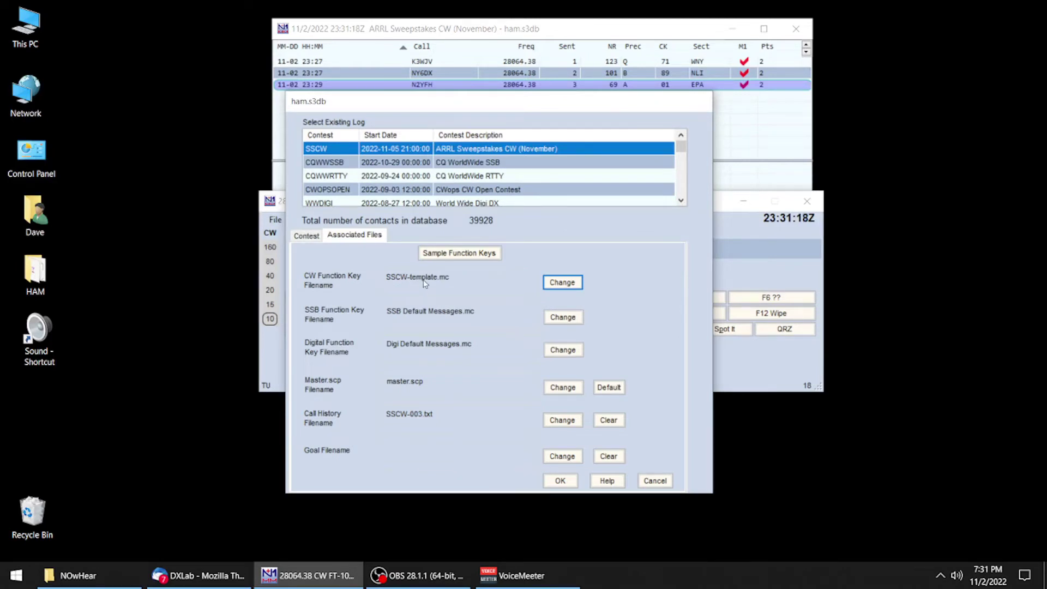
{"action": "left_click", "coordinate": [565, 480]}
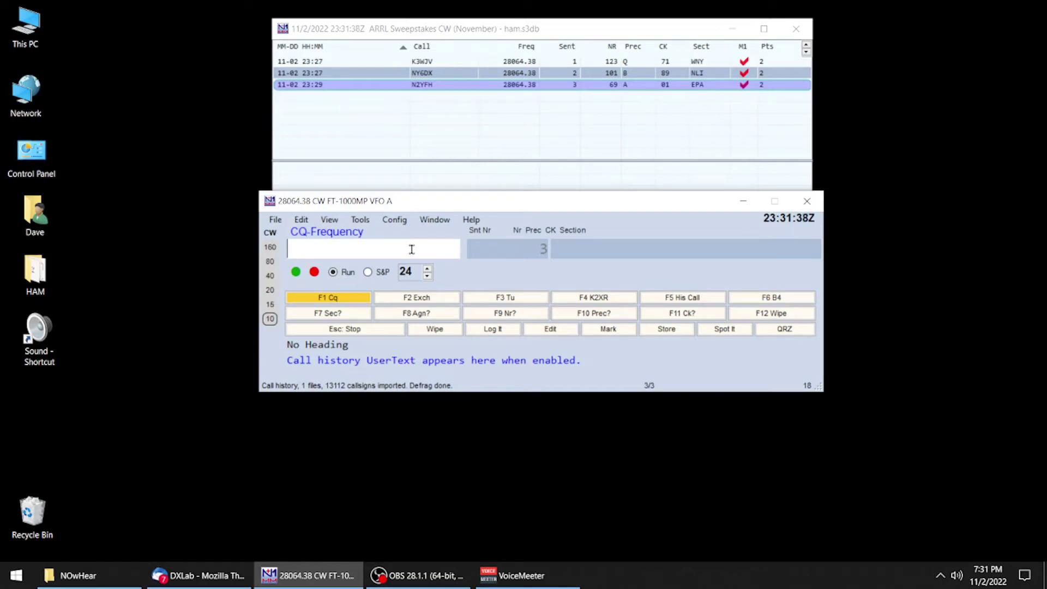
- Send the CQ message from the newly assigned function key file
{"action": "key", "text": "F1"}
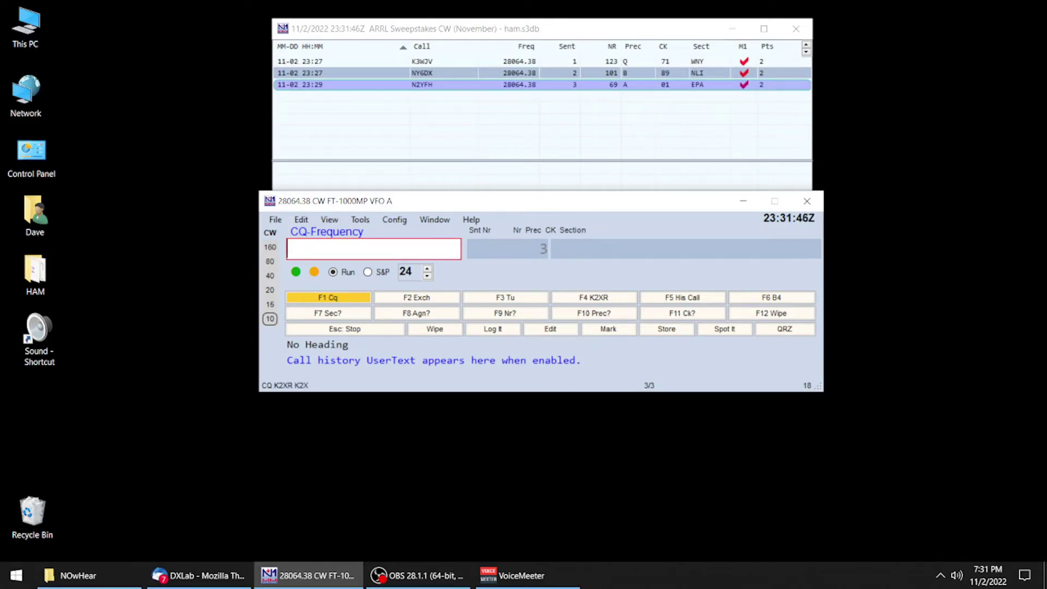
{"action": "left_click", "coordinate": [391, 247]}
{"action": "key", "text": "F1"}
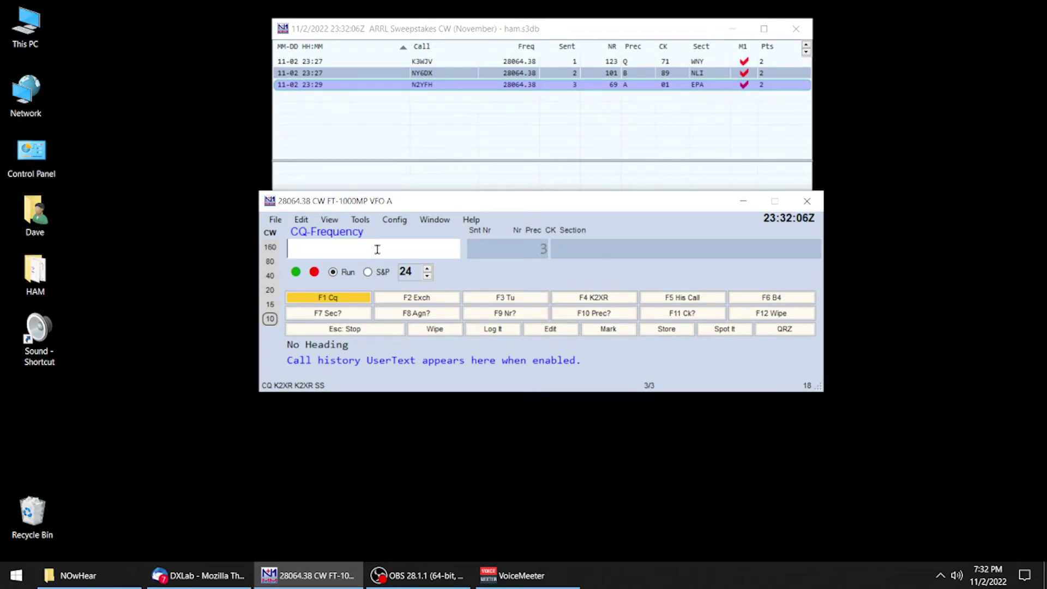
- Enter the call sign K3OO, prefill its exchange from call history, and send the call and exchange
{"action": "type", "text": "K300"}
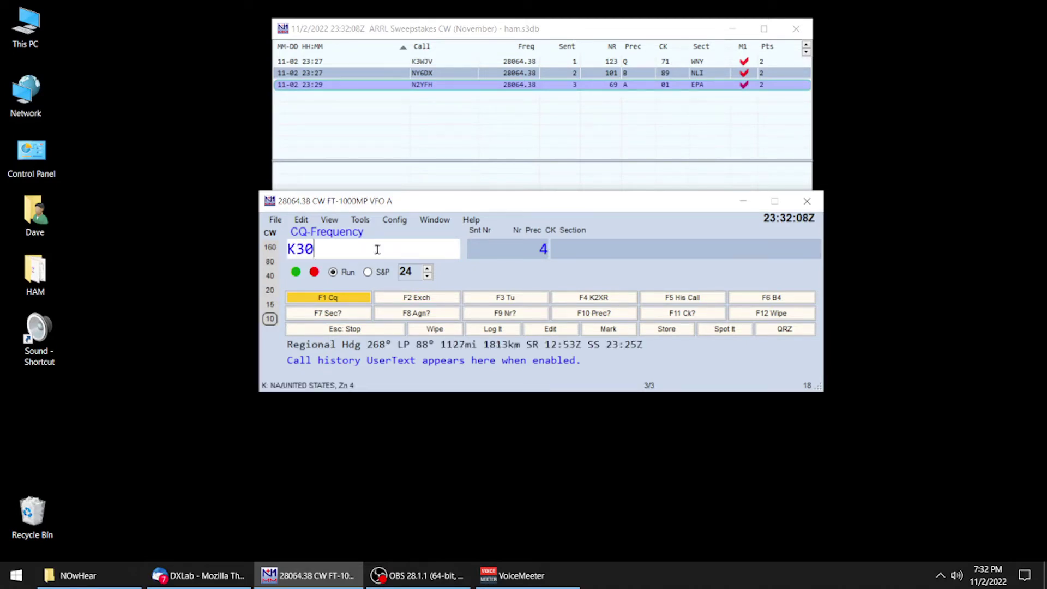
{"action": "key", "text": "BackSpace"}
{"action": "key", "text": "BackSpace"}
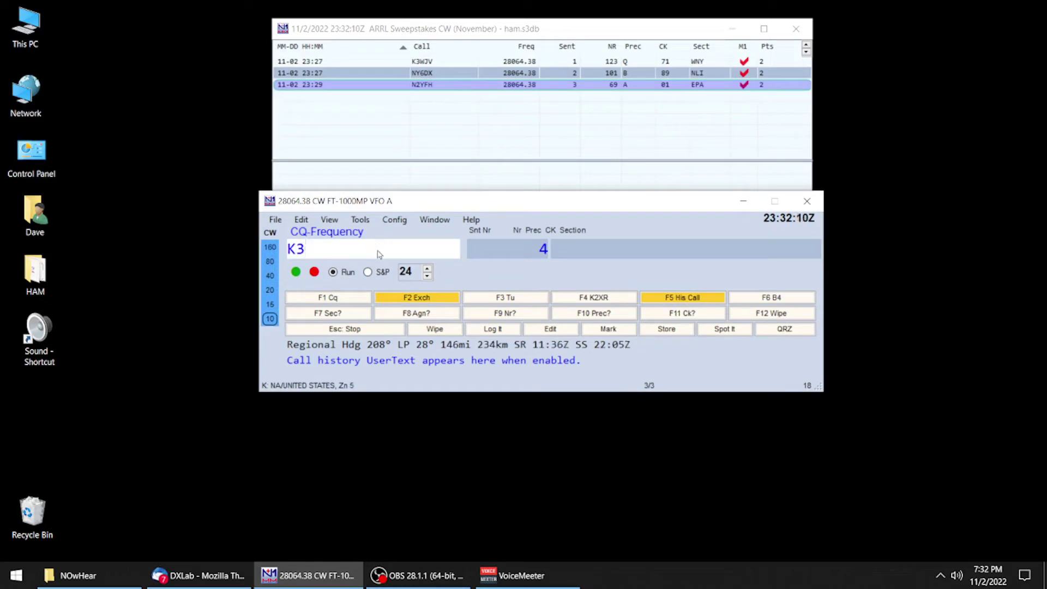
{"action": "type", "text": "00"}
{"action": "key", "text": "BackSpace"}
{"action": "key", "text": "BackSpace"}
{"action": "type", "text": "00"}
{"action": "key", "text": "Return"}
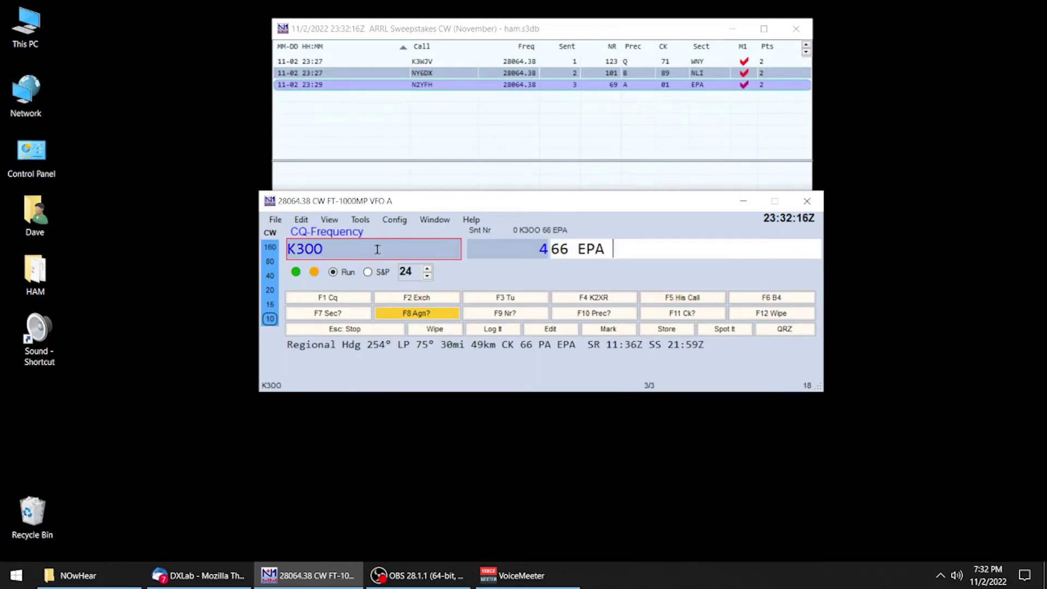
- Open the CW message file for editing and replace [YOUR PREC] with U in the Run F2 exchange message
{"action": "key", "text": "Return"}
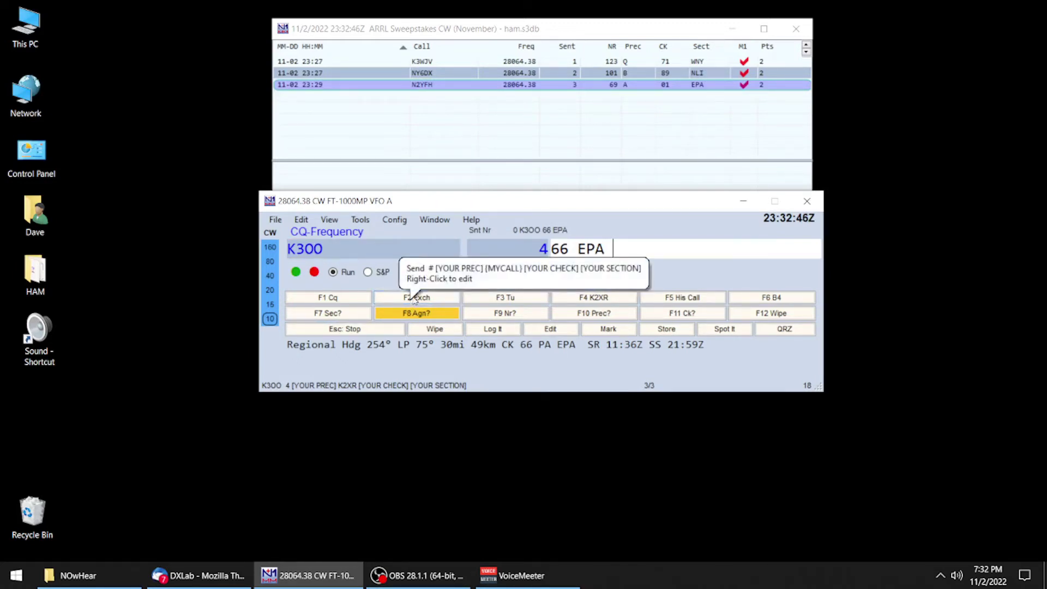
{"action": "right_click", "coordinate": [413, 299]}
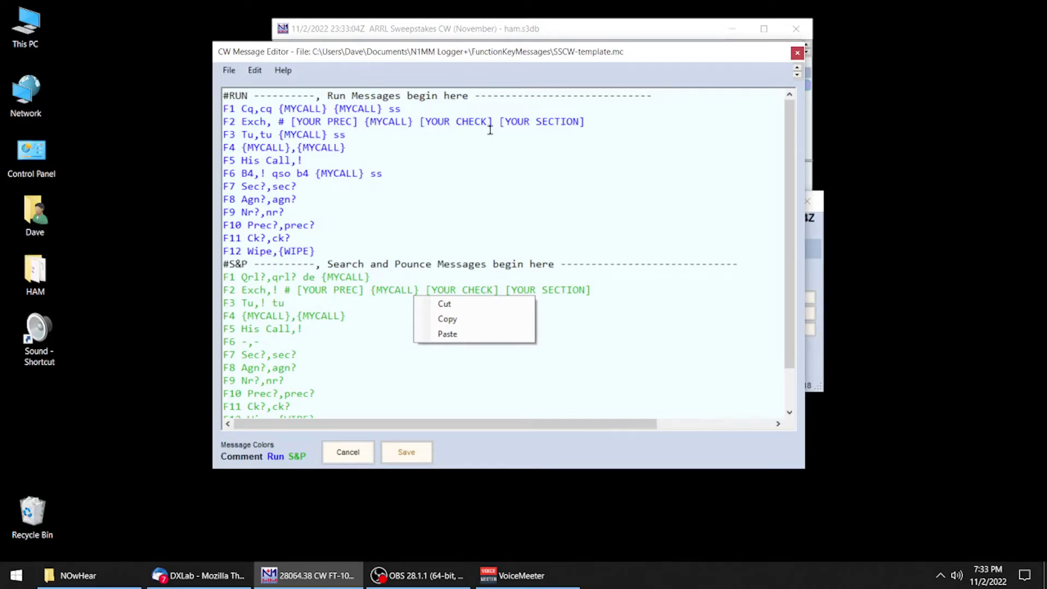
{"action": "left_click", "coordinate": [290, 121]}
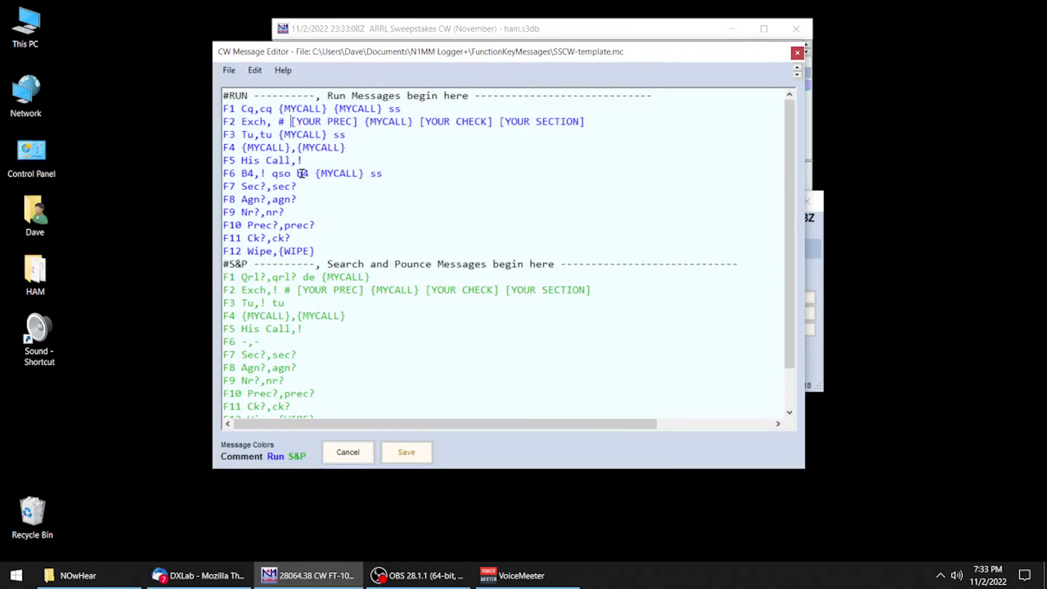
{"action": "key", "text": "Delete"}
{"action": "key", "text": "Delete"}
{"action": "key", "text": "Delete"}
{"action": "key", "text": "Delete"}
{"action": "key", "text": "Delete"}
{"action": "key", "text": "Delete"}
{"action": "key", "text": "Delete"}
{"action": "key", "text": "Delete"}
{"action": "key", "text": "Delete"}
{"action": "key", "text": "Delete"}
{"action": "key", "text": "Delete"}
{"action": "key", "text": "Delete"}
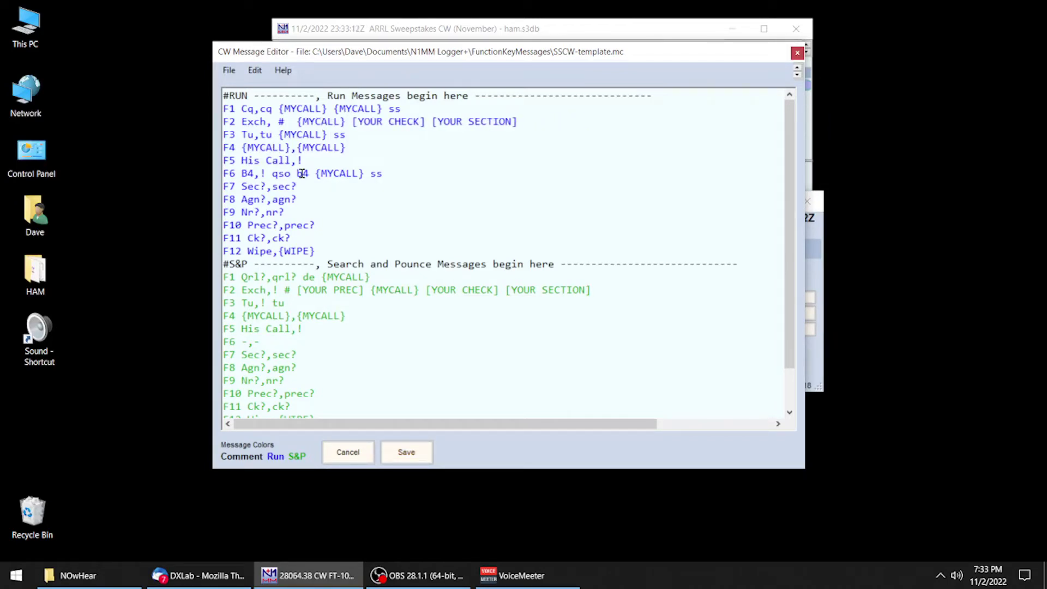
{"action": "type", "text": "U"}
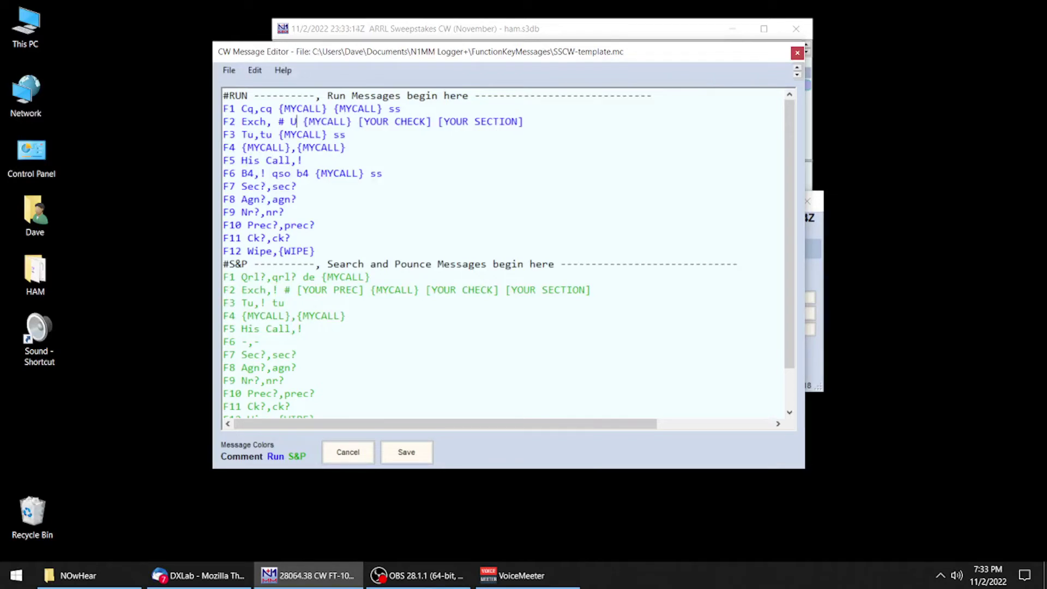
- Replace the [YOUR CHECK] placeholder with 67 in the Run F2 exchange message
{"action": "key", "text": "Right"}
{"action": "key", "text": "Right"}
{"action": "key", "text": "Right"}
{"action": "key", "text": "Right"}
{"action": "key", "text": "Right"}
{"action": "key", "text": "Right"}
{"action": "key", "text": "Right"}
{"action": "key", "text": "Right"}
{"action": "key", "text": "Right"}
{"action": "key", "text": "Right"}
{"action": "key", "text": "Right"}
{"action": "key", "text": "Delete"}
{"action": "key", "text": "Delete"}
{"action": "key", "text": "Delete"}
{"action": "key", "text": "Delete"}
{"action": "key", "text": "Delete"}
{"action": "key", "text": "BackSpace"}
{"action": "key", "text": "Delete"}
{"action": "key", "text": "Delete"}
{"action": "key", "text": "Delete"}
{"action": "key", "text": "Delete"}
{"action": "key", "text": "Delete"}
{"action": "key", "text": "Delete"}
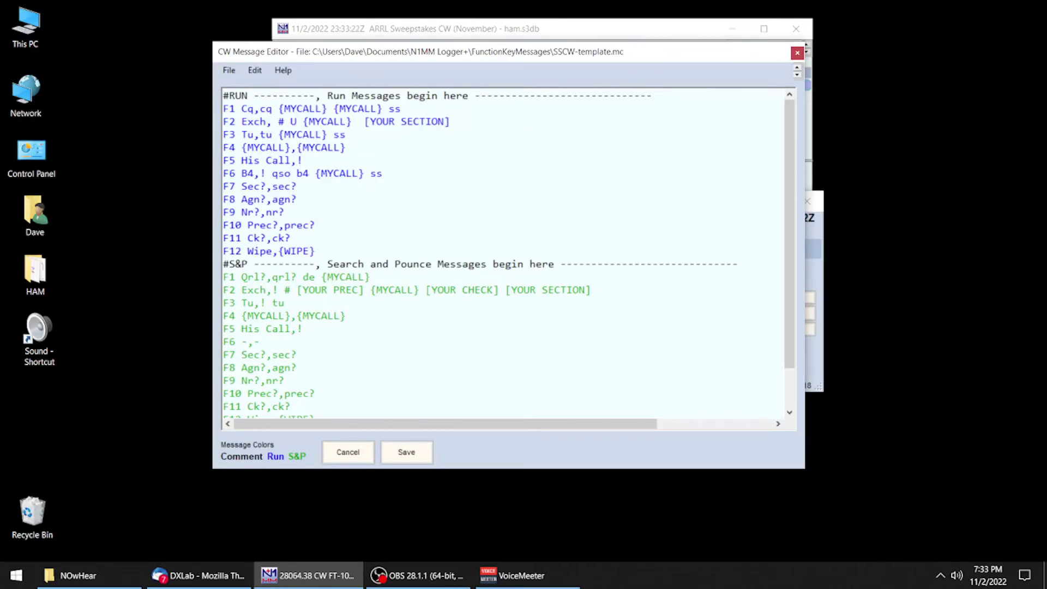
{"action": "type", "text": "67"}
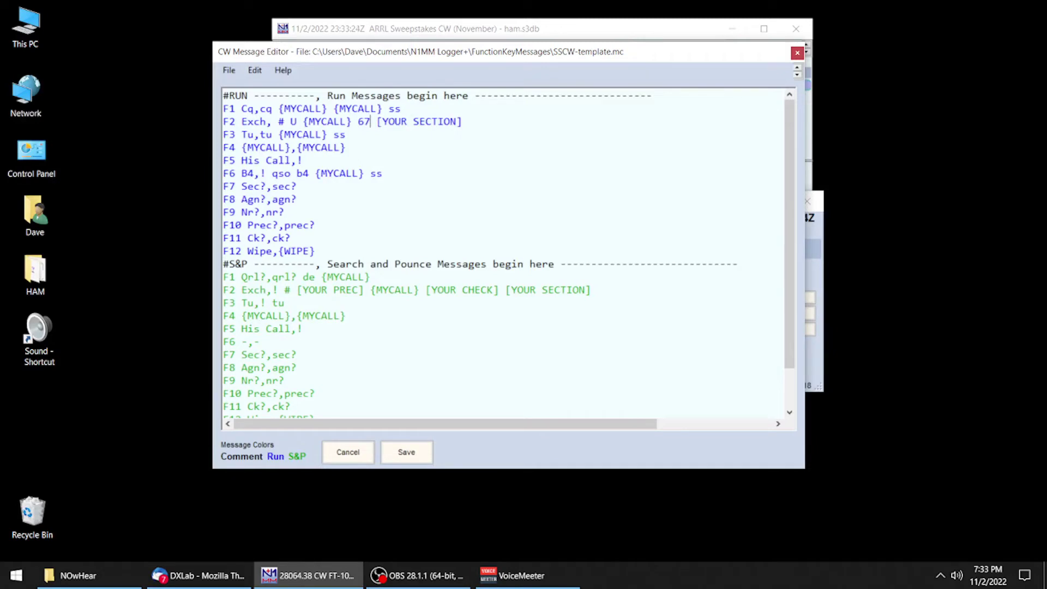
- Replace the [YOUR SECTION] placeholder with EPA in the Run F2 exchange message
{"action": "type", "text": " E "}
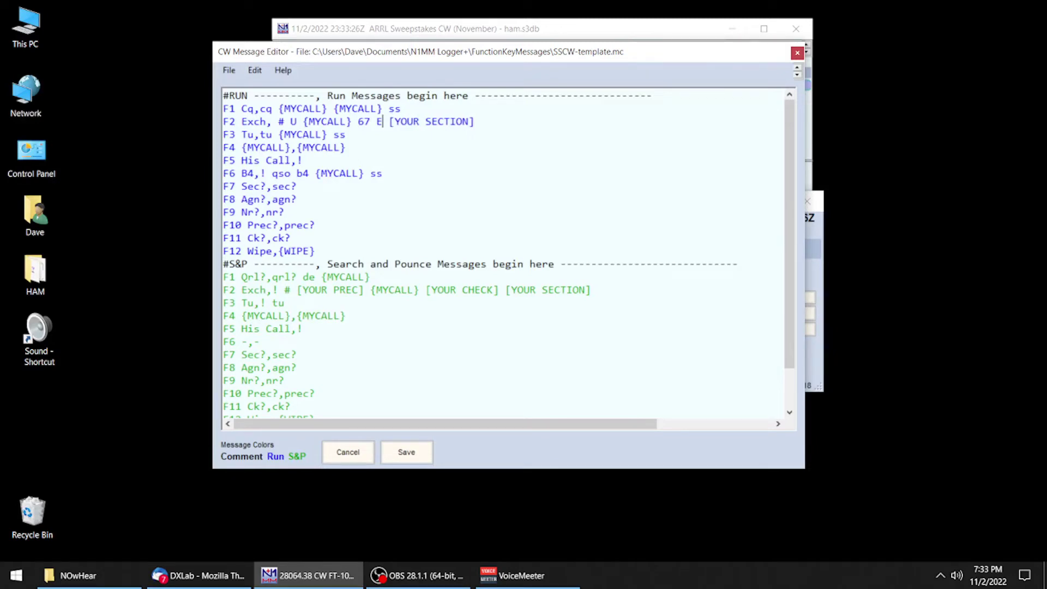
{"action": "type", "text": "PA"}
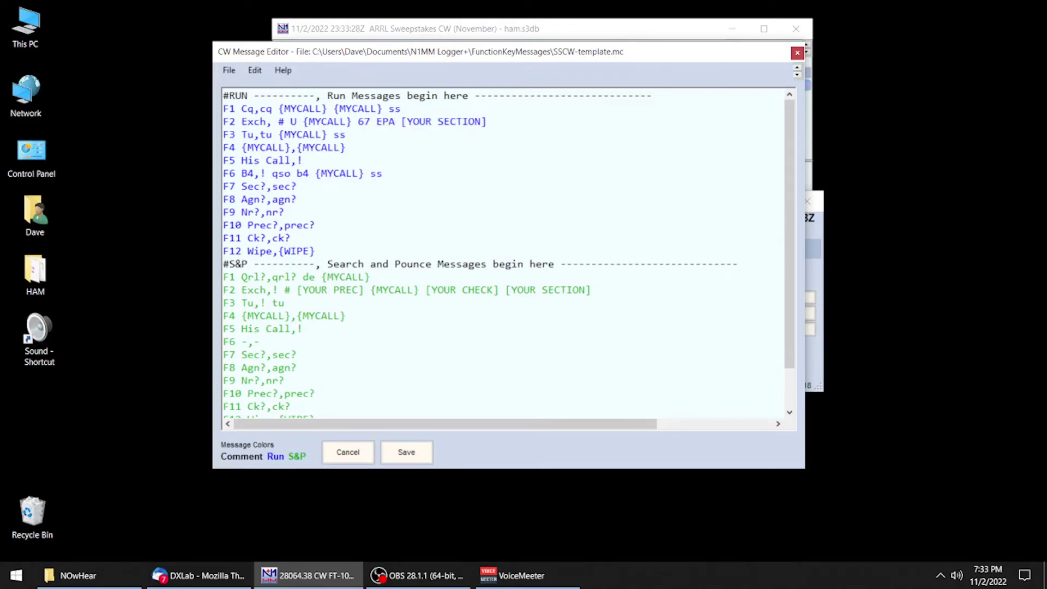
{"action": "key", "text": "Delete"}
{"action": "key", "text": "Delete"}
{"action": "key", "text": "Delete"}
{"action": "key", "text": "Delete"}
{"action": "key", "text": "Delete"}
{"action": "key", "text": "Delete"}
{"action": "key", "text": "Delete"}
{"action": "key", "text": "Delete"}
{"action": "key", "text": "Delete"}
{"action": "key", "text": "Delete"}
{"action": "key", "text": "Delete"}
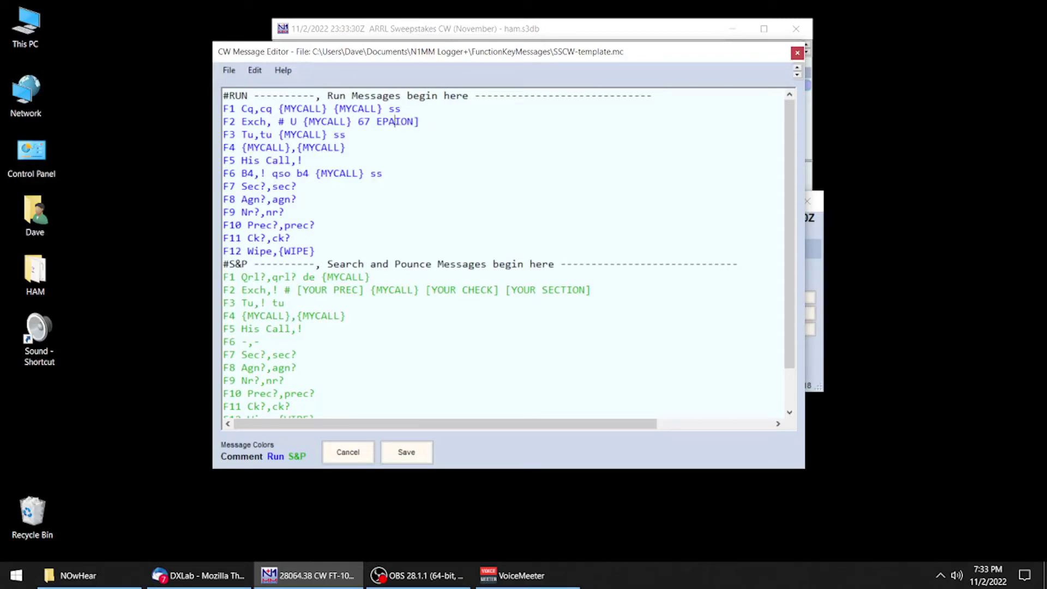
{"action": "key", "text": "Delete"}
{"action": "key", "text": "Delete"}
{"action": "key", "text": "Delete"}
{"action": "key", "text": "Delete"}
{"action": "key", "text": "Delete"}
{"action": "key", "text": "Delete"}
{"action": "key", "text": "Delete"}
- Remove {MYCALL} ss from the Run F3 Tu message so it sends only tu
{"action": "key", "text": "Left"}
{"action": "key", "text": "Left"}
{"action": "key", "text": "Left"}
{"action": "key", "text": "Left"}
{"action": "key", "text": "Left"}
{"action": "key", "text": "Left"}
{"action": "key", "text": "Left"}
{"action": "key", "text": "Left"}
{"action": "key", "text": "Delete"}
{"action": "key", "text": "Delete"}
{"action": "key", "text": "Delete"}
{"action": "key", "text": "Delete"}
{"action": "key", "text": "Delete"}
{"action": "key", "text": "Delete"}
{"action": "key", "text": "Delete"}
{"action": "key", "text": "Delete"}
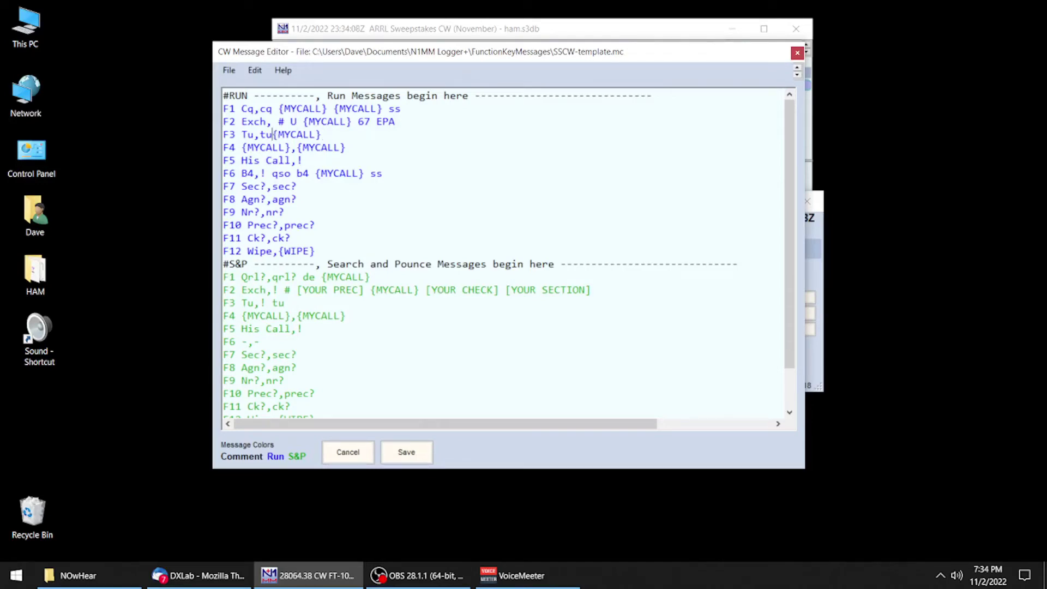
{"action": "key", "text": "Delete"}
{"action": "key", "text": "Down"}
{"action": "key", "text": "Down"}
- Remove de {MYCALL} from the S&P F1 message so it sends only qrl?
{"action": "left_click", "coordinate": [372, 276]}
{"action": "key", "text": "BackSpace"}
{"action": "key", "text": "BackSpace"}
{"action": "key", "text": "BackSpace"}
{"action": "key", "text": "BackSpace"}
{"action": "key", "text": "BackSpace"}
{"action": "key", "text": "BackSpace"}
{"action": "key", "text": "BackSpace"}
{"action": "key", "text": "BackSpace"}
{"action": "key", "text": "BackSpace"}
{"action": "key", "text": "BackSpace"}
{"action": "key", "text": "BackSpace"}
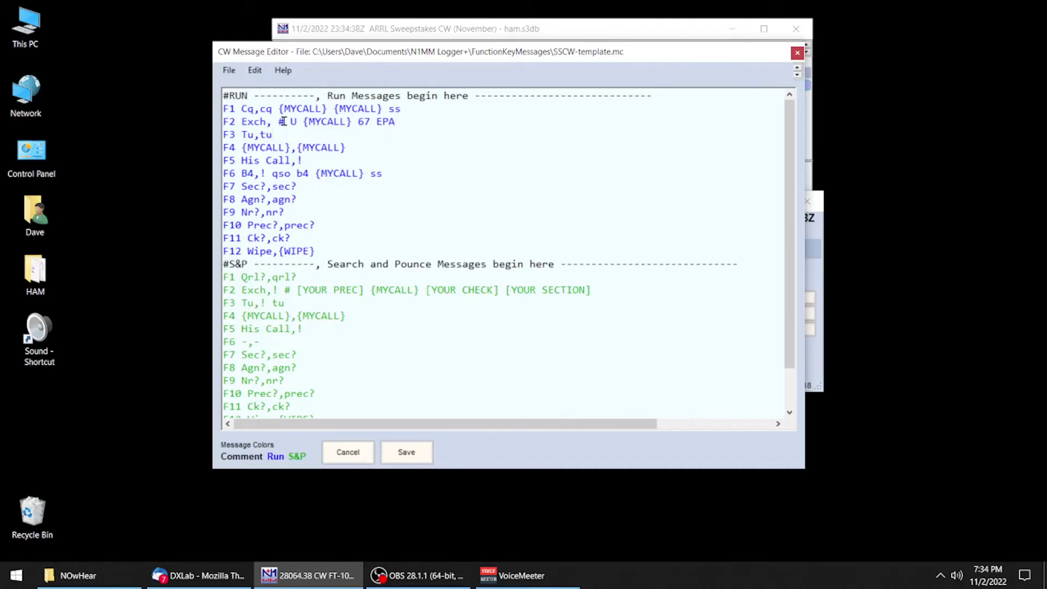
- Copy U {MYCALL} 67 EPA from the Run F2 message and replace everything after # in the S&P F2 message with it
{"action": "left_click_drag", "start_coordinate": [278, 121], "coordinate": [355, 129]}
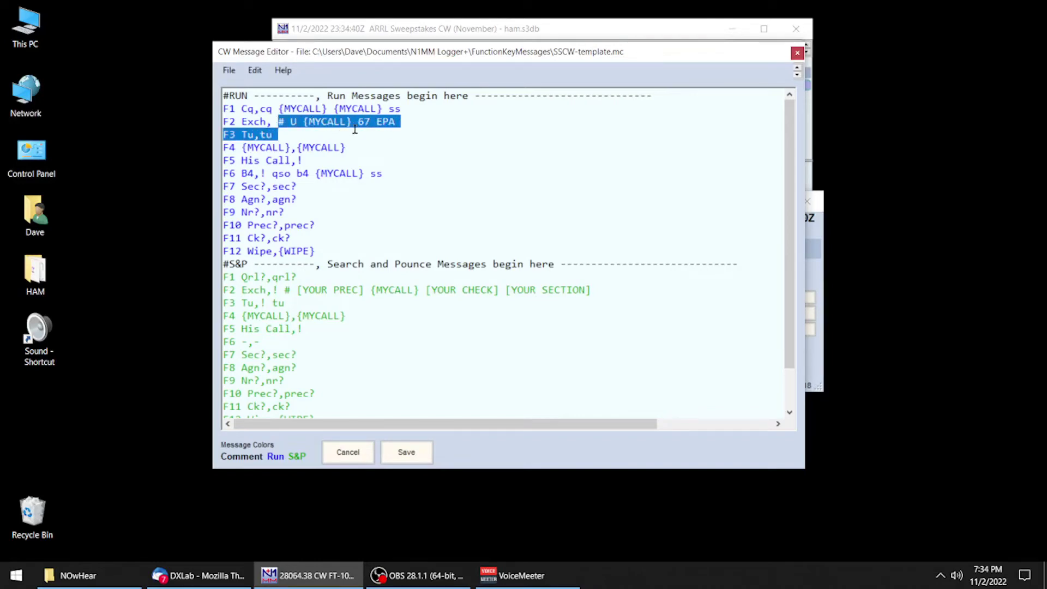
{"action": "left_click_drag", "start_coordinate": [293, 122], "coordinate": [385, 126]}
{"action": "key", "text": "ctrl+c"}
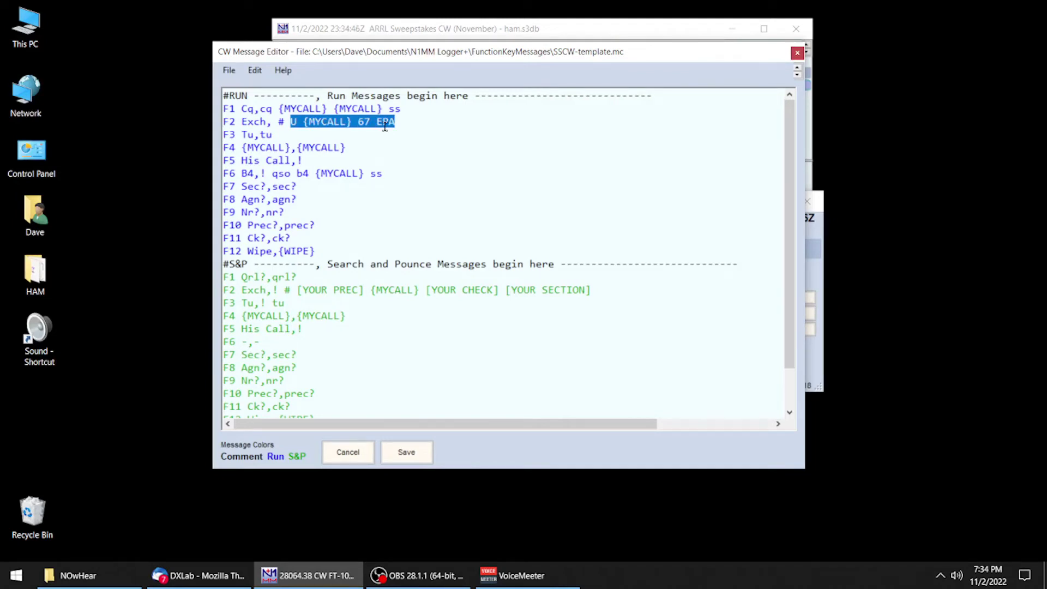
{"action": "left_click", "coordinate": [296, 289]}
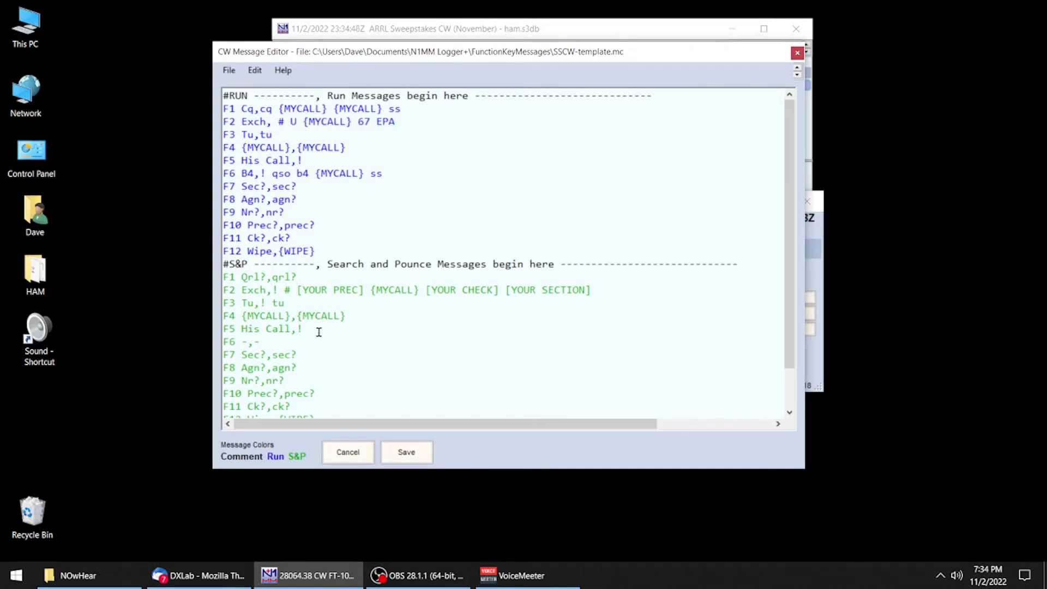
{"action": "key", "text": "Delete"}
{"action": "key", "text": "Delete"}
{"action": "key", "text": "Delete"}
{"action": "key", "text": "Delete"}
{"action": "key", "text": "Delete"}
{"action": "key", "text": "Delete"}
{"action": "key", "text": "Delete"}
{"action": "key", "text": "Delete"}
{"action": "key", "text": "Delete"}
{"action": "key", "text": "Delete"}
{"action": "key", "text": "Delete"}
{"action": "key", "text": "Delete"}
{"action": "key", "text": "Delete"}
{"action": "key", "text": "Delete"}
{"action": "key", "text": "Delete"}
{"action": "key", "text": "Delete"}
{"action": "key", "text": "Delete"}
{"action": "key", "text": "Delete"}
{"action": "key", "text": "Delete"}
{"action": "key", "text": "Delete"}
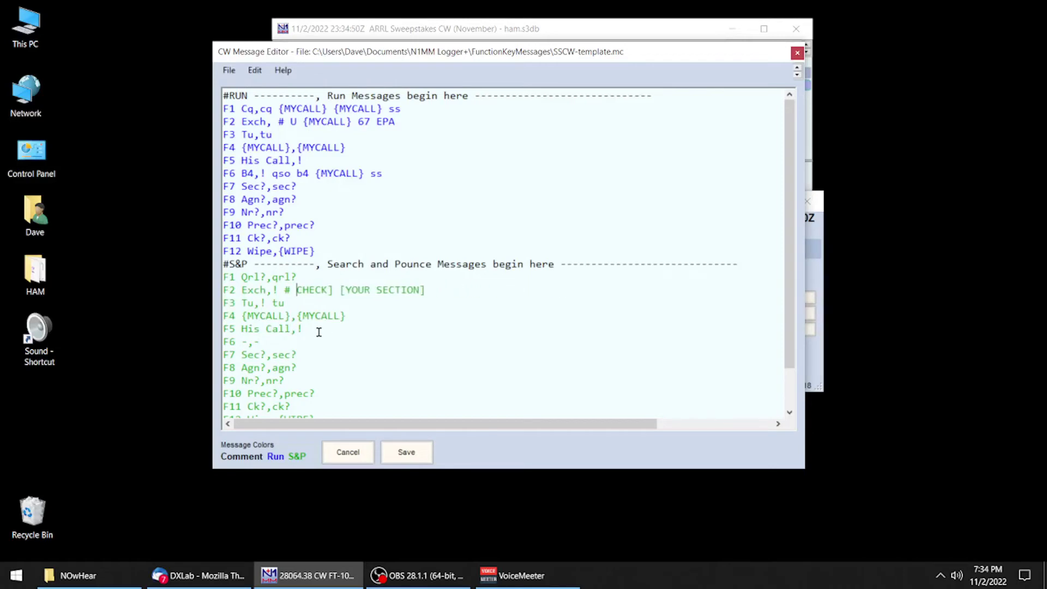
{"action": "key", "text": "Delete"}
{"action": "key", "text": "Delete"}
{"action": "key", "text": "Delete"}
{"action": "key", "text": "Delete"}
{"action": "key", "text": "Delete"}
{"action": "key", "text": "Delete"}
{"action": "key", "text": "Delete"}
{"action": "key", "text": "Delete"}
{"action": "key", "text": "Delete"}
{"action": "key", "text": "Delete"}
{"action": "key", "text": "Delete"}
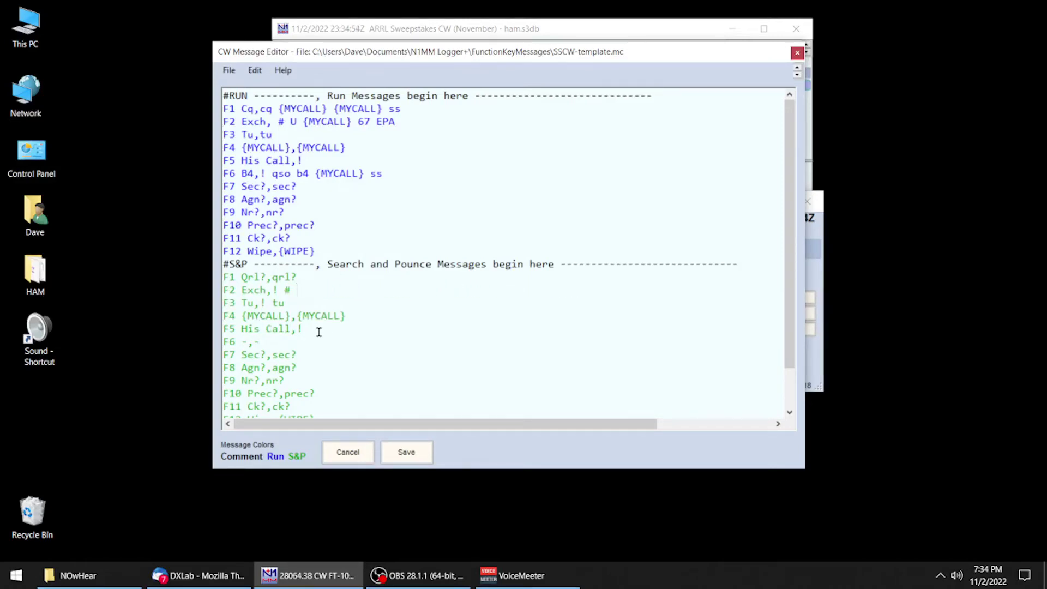
{"action": "key", "text": "ctrl+v"}
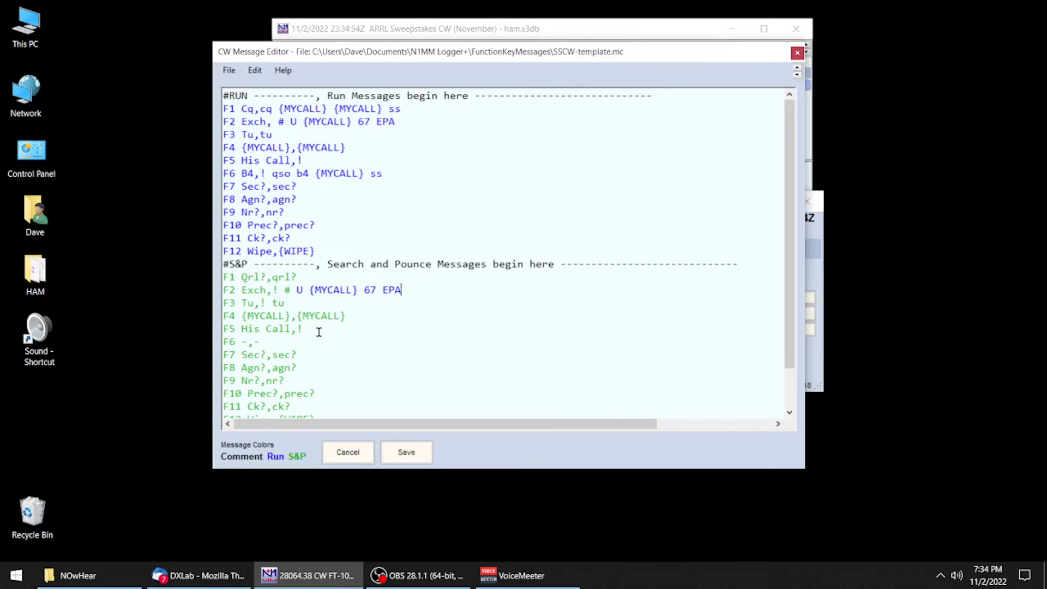
- Clear the S&P F3 Tu message text and replace the ! in the S&P F2 exchange message with r
{"action": "left_click", "coordinate": [285, 303]}
{"action": "key", "text": "BackSpace"}
{"action": "key", "text": "BackSpace"}
{"action": "key", "text": "BackSpace"}
{"action": "key", "text": "BackSpace"}
{"action": "key", "text": "BackSpace"}
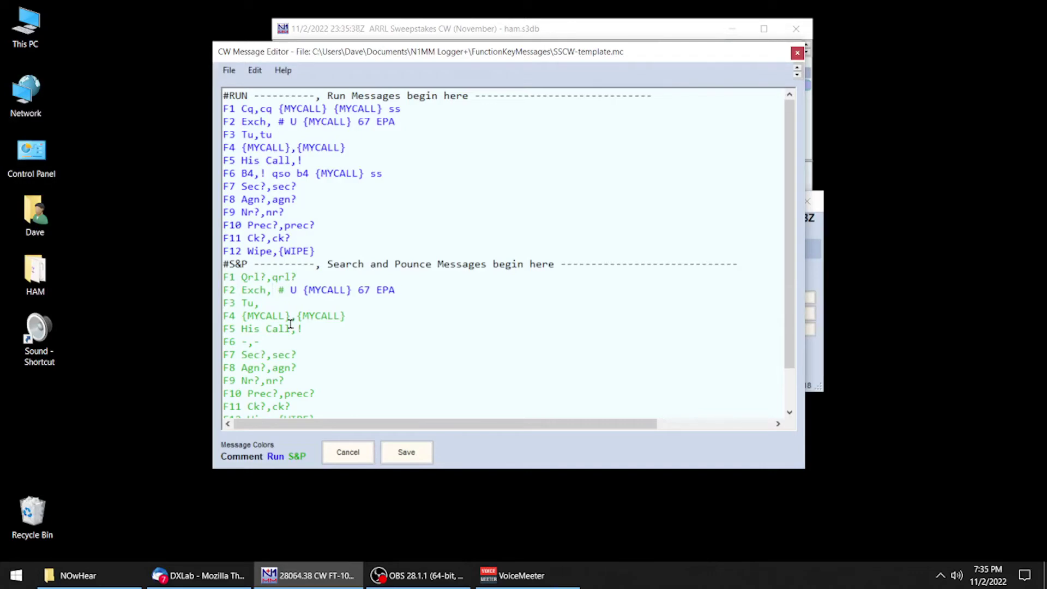
{"action": "type", "text": "r"}
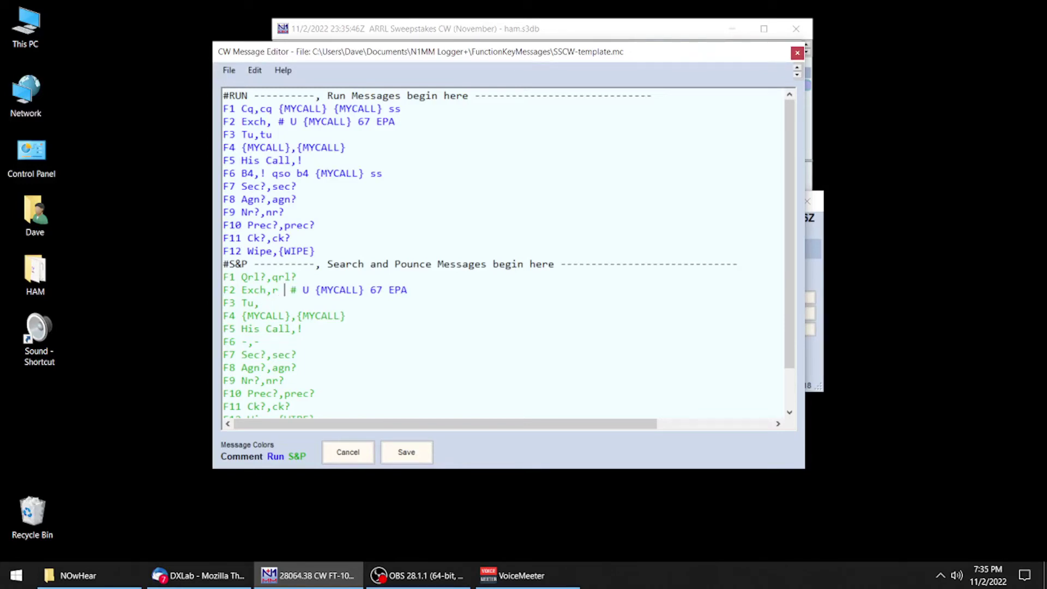
{"action": "type", "text": " nr"}
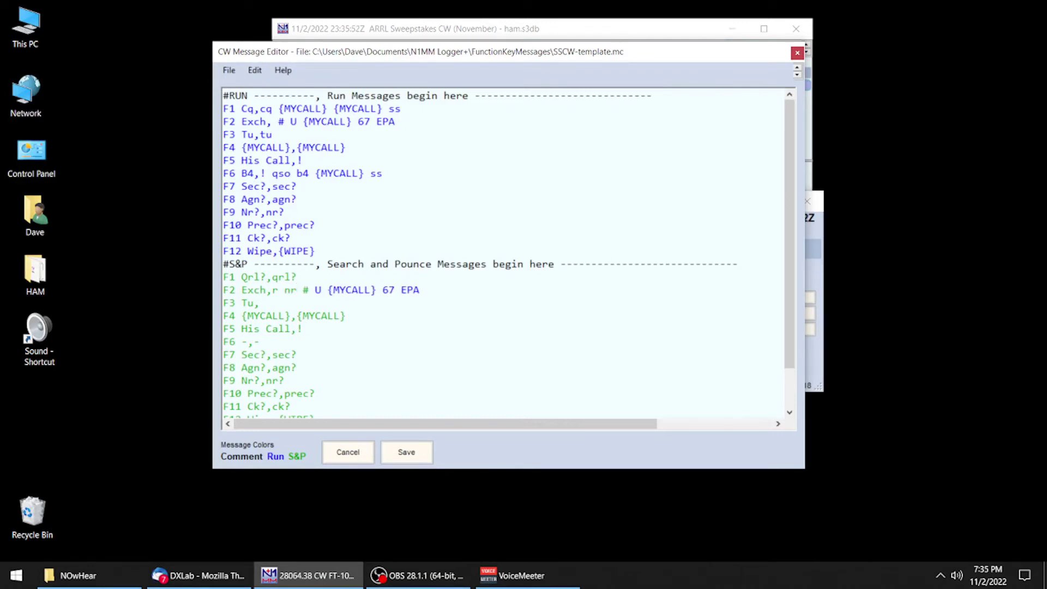
{"action": "key", "text": "BackSpace"}
{"action": "key", "text": "BackSpace"}
{"action": "key", "text": "BackSpace"}
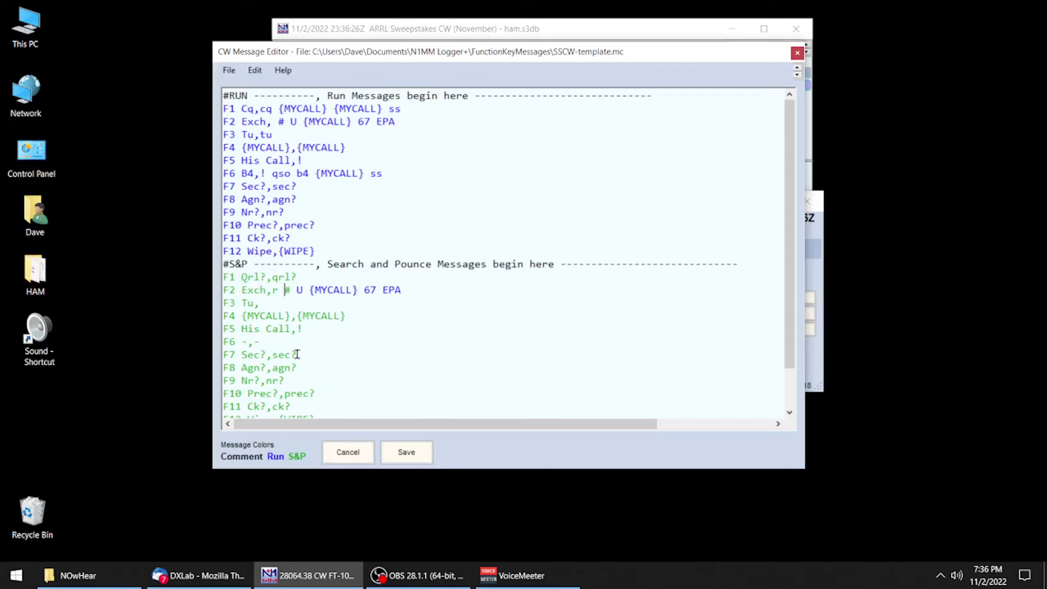
{"action": "scroll", "coordinate": [294, 374], "scroll_direction": "down", "scroll_amount": 3}
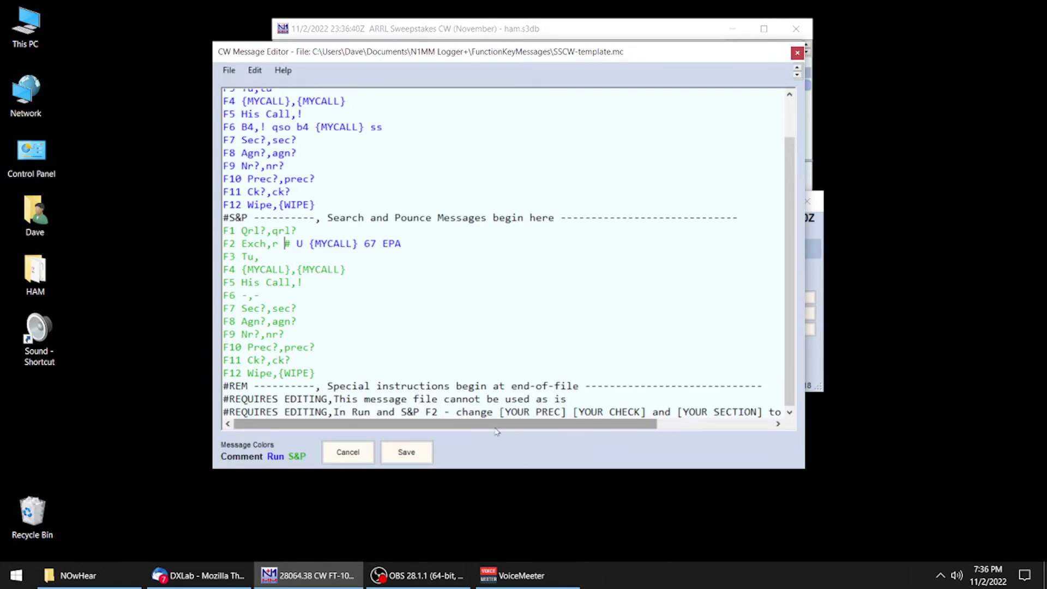
{"action": "left_click", "coordinate": [409, 453]}
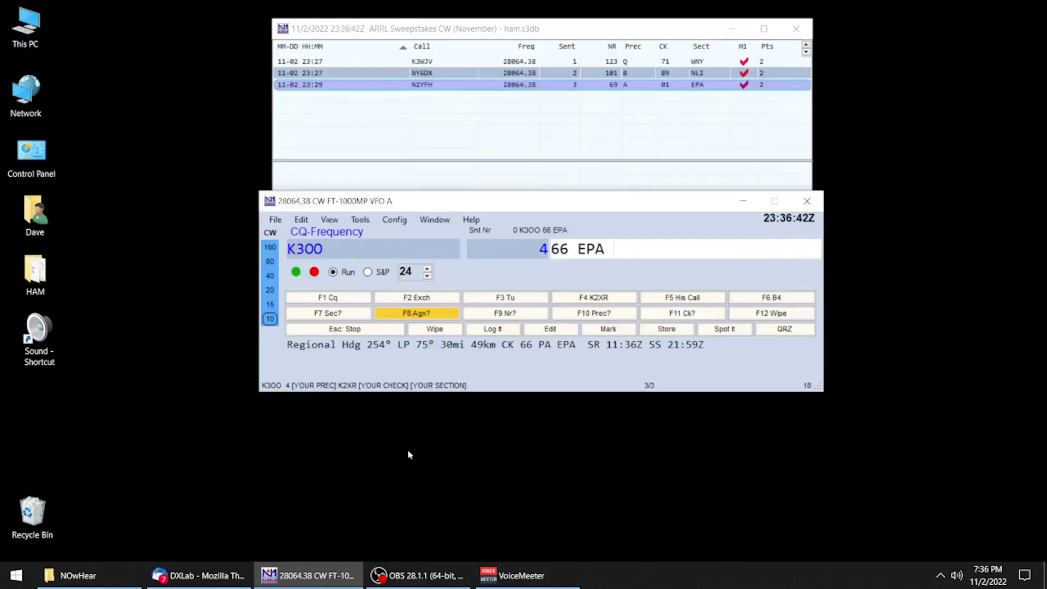
{"action": "left_click", "coordinate": [361, 251]}
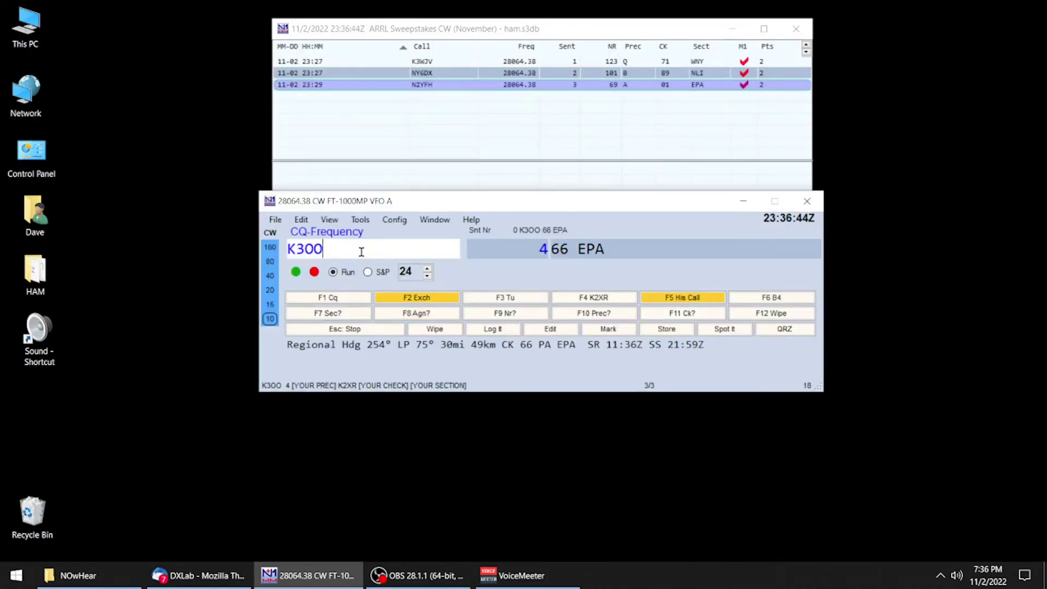
{"action": "key", "text": "Return"}
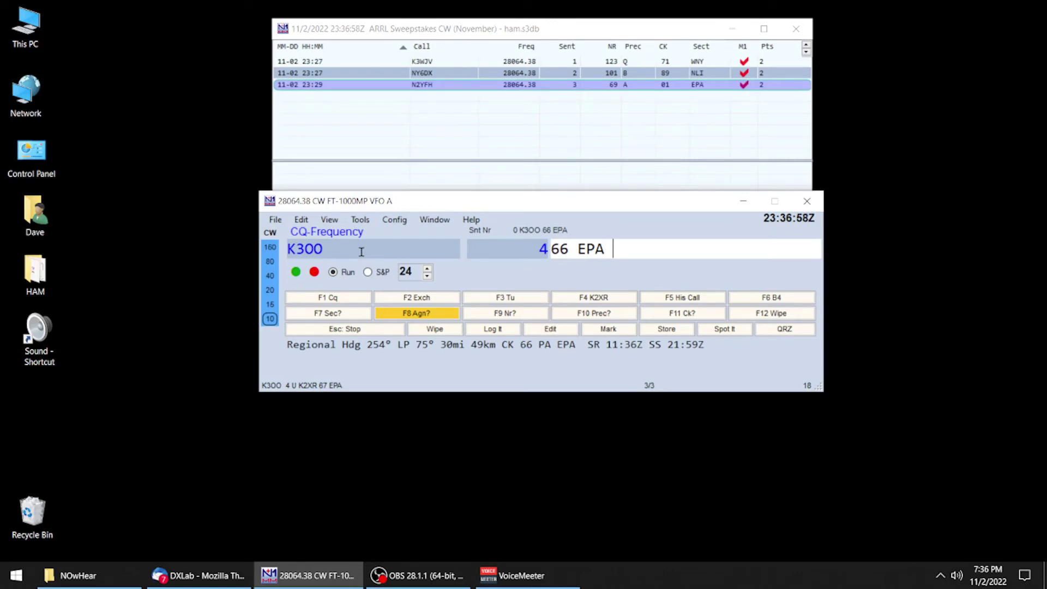
{"action": "type", "text": "6B"}
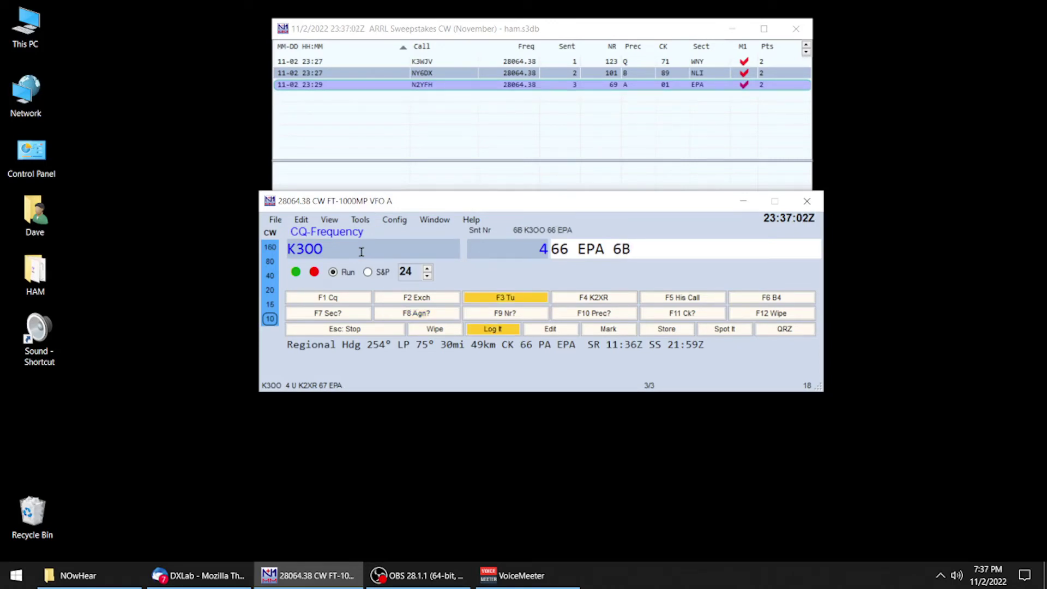
{"action": "key", "text": "Return"}
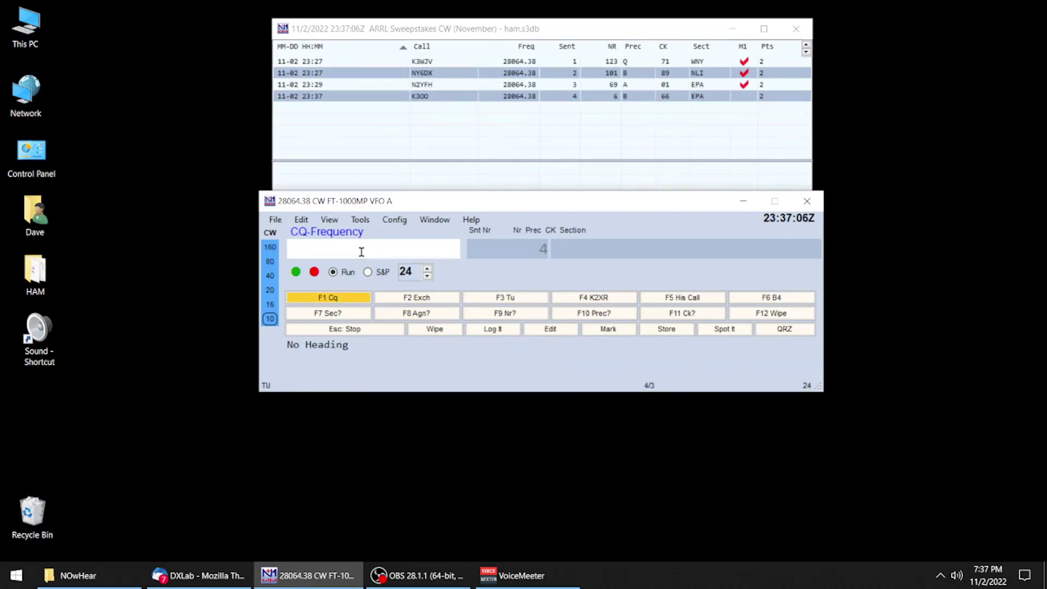
{"action": "key", "text": "F1"}
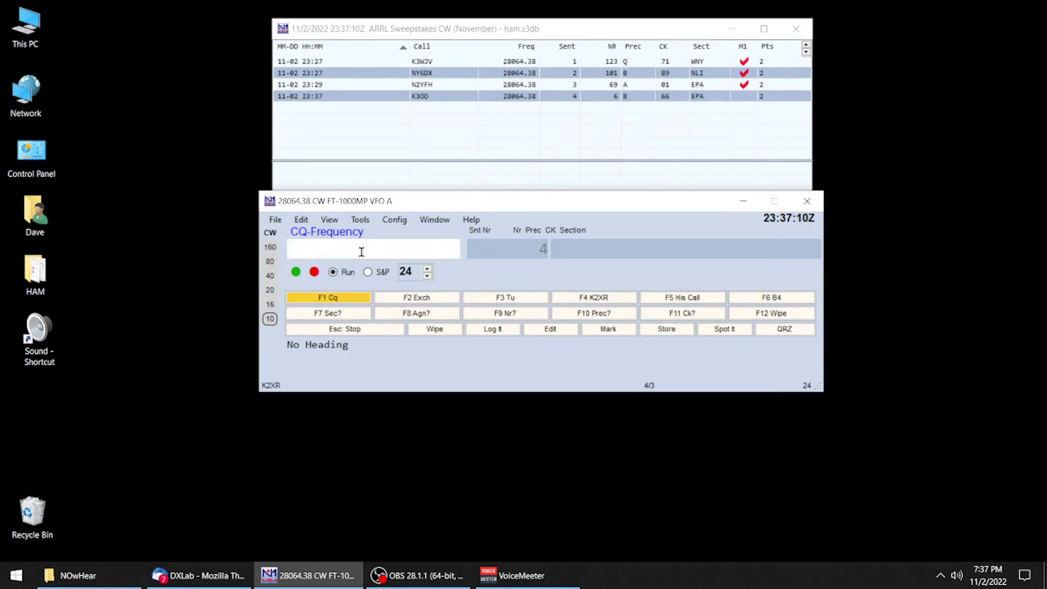
{"action": "key", "text": "F1"}
{"action": "type", "text": "K3W"}
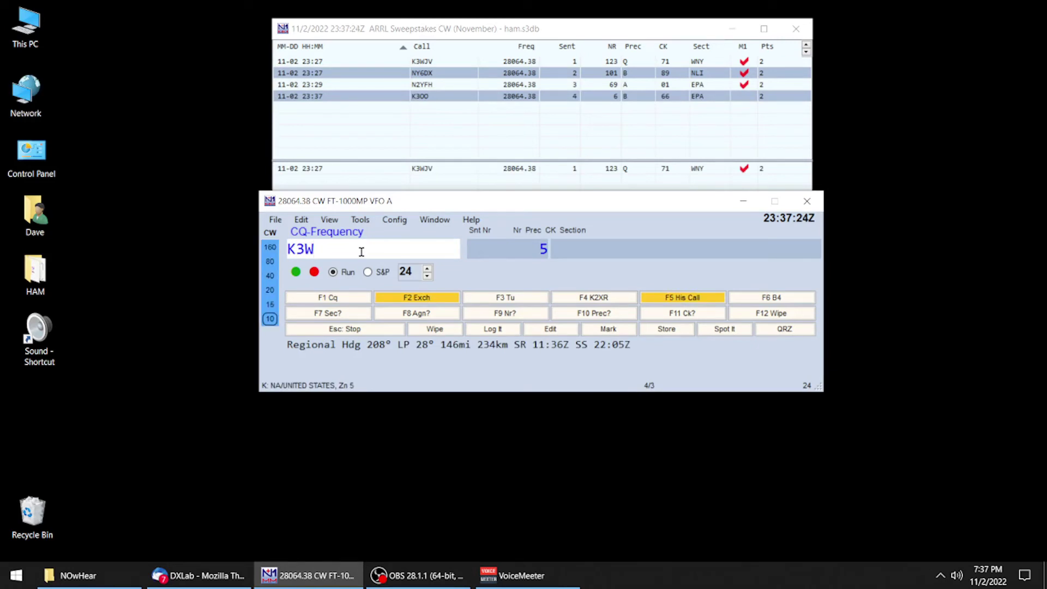
{"action": "type", "text": "JV"}
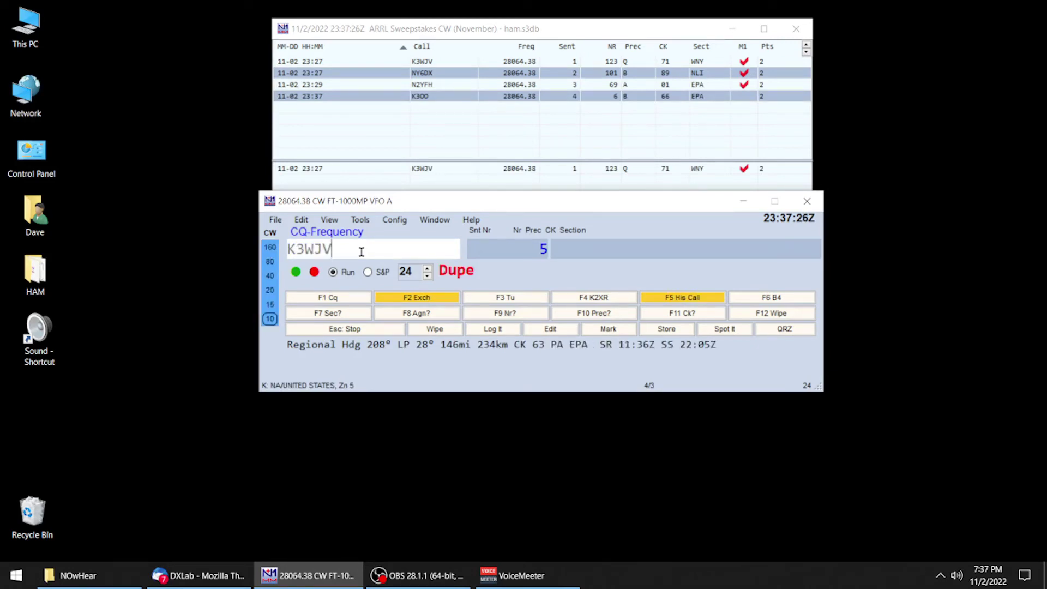
{"action": "key", "text": "Return"}
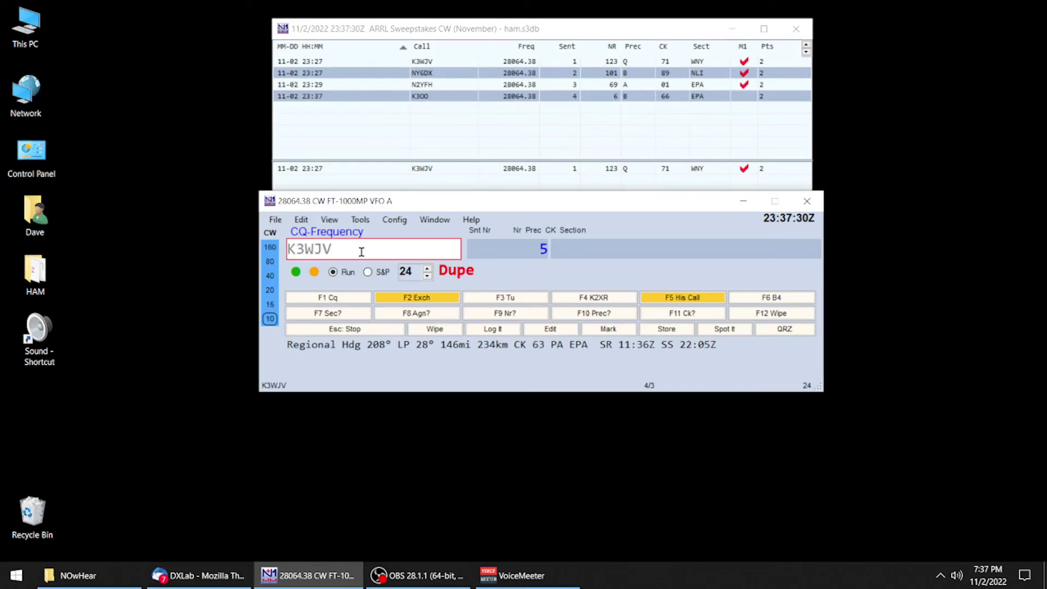
{"action": "key", "text": "space"}
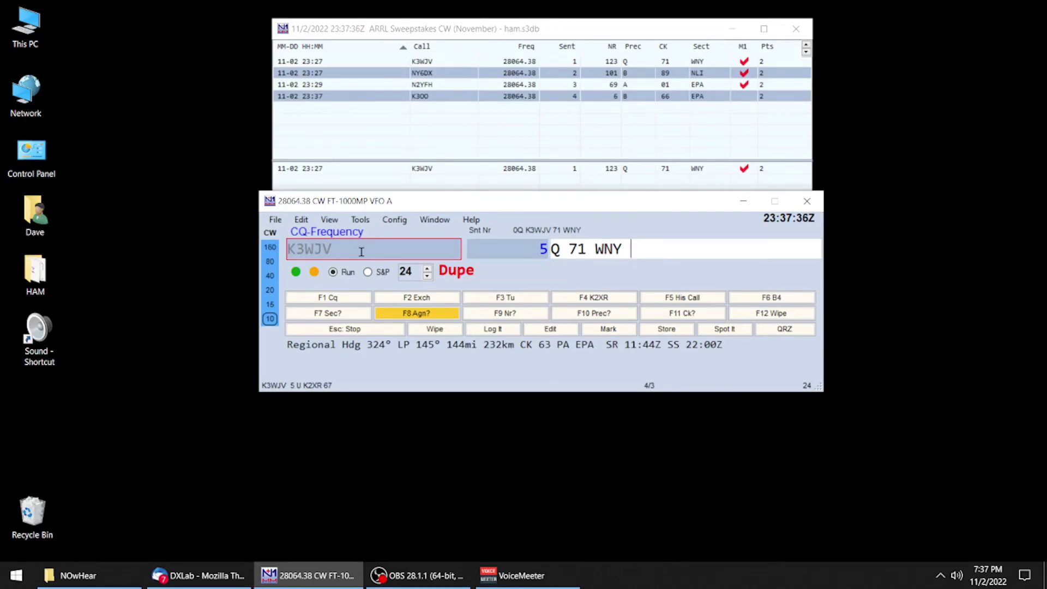
- Check the Enable Call History Lookup option and the entry window's recent status messages
{"action": "left_click", "coordinate": [389, 220]}
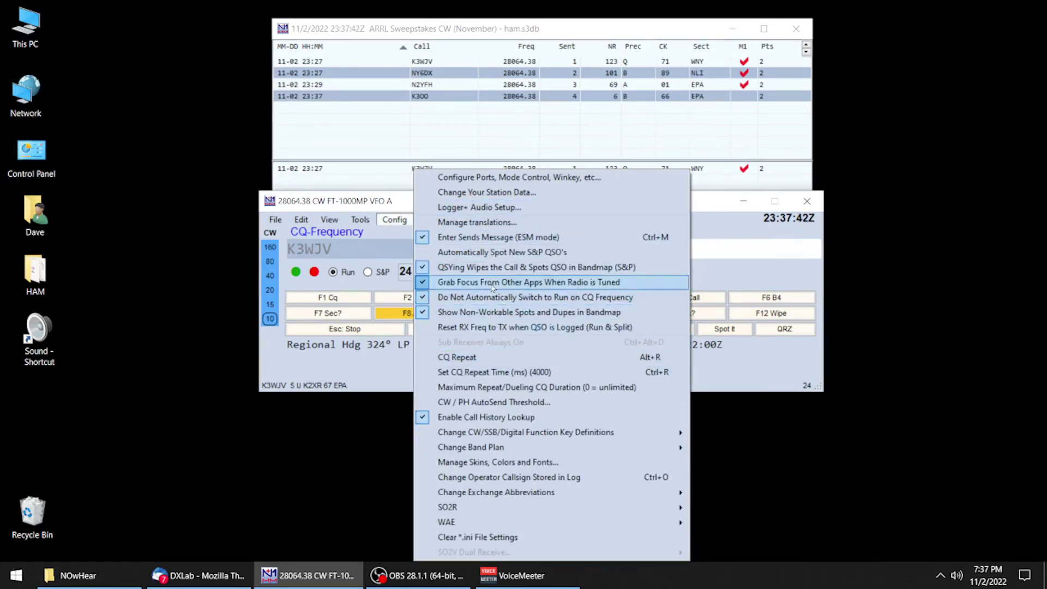
{"action": "mouse_move", "coordinate": [507, 437]}
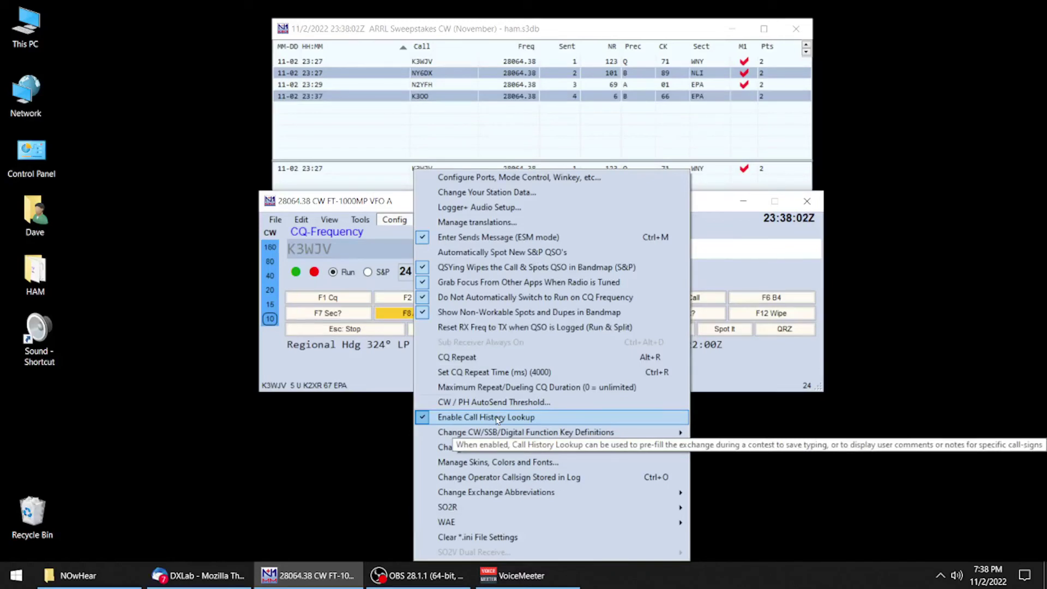
{"action": "left_click", "coordinate": [397, 379]}
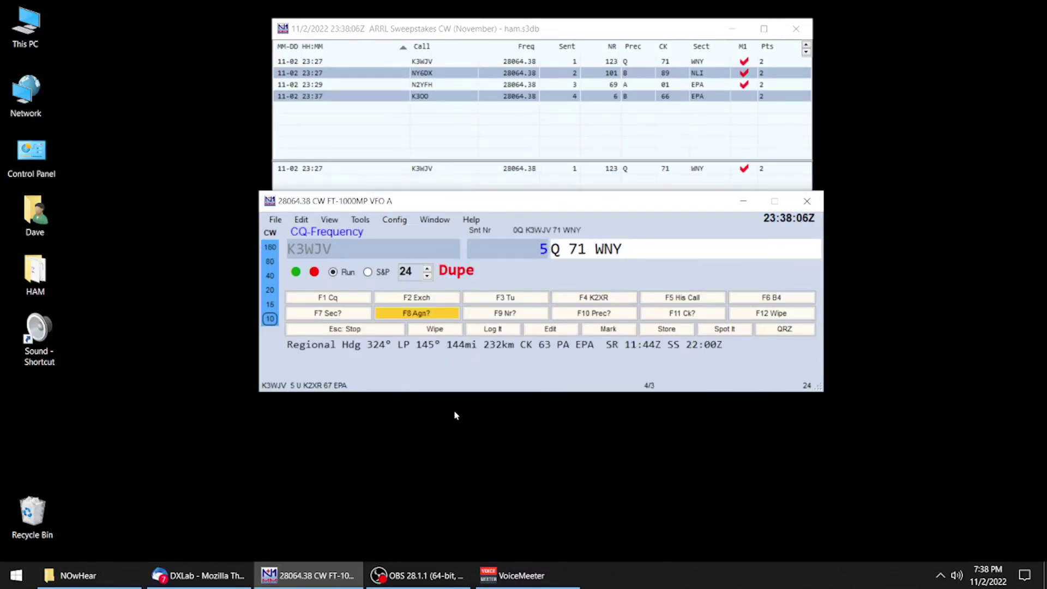
{"action": "mouse_move", "coordinate": [455, 388]}
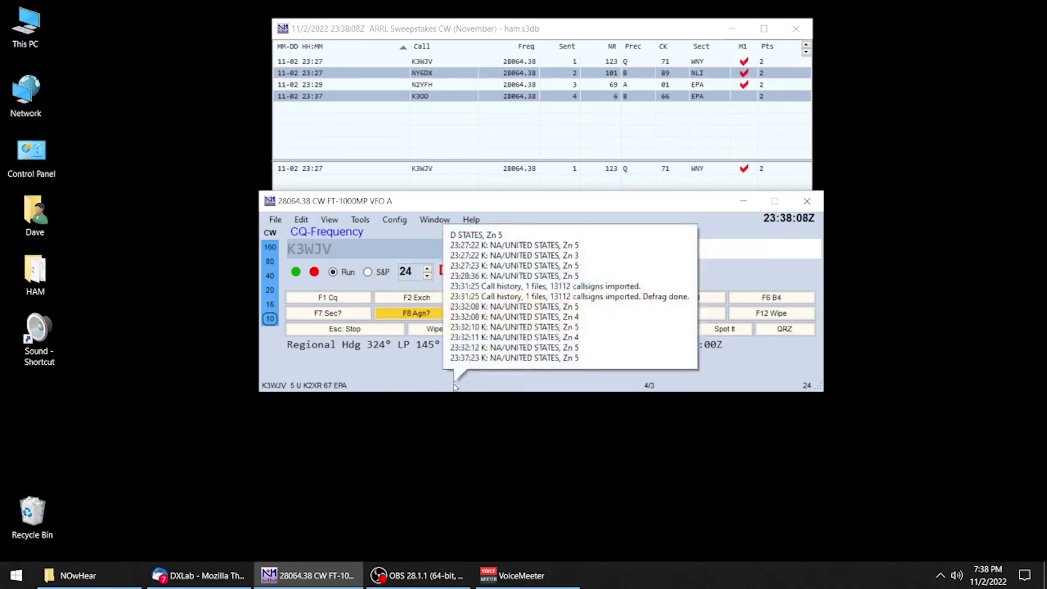
{"action": "mouse_move", "coordinate": [403, 375]}
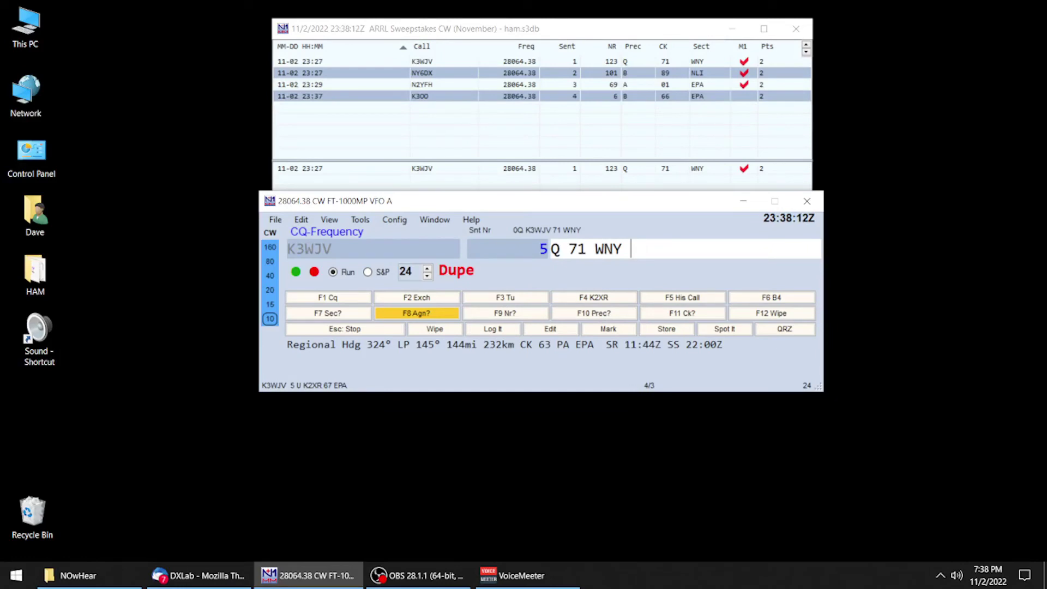
{"action": "left_click", "coordinate": [521, 575]}
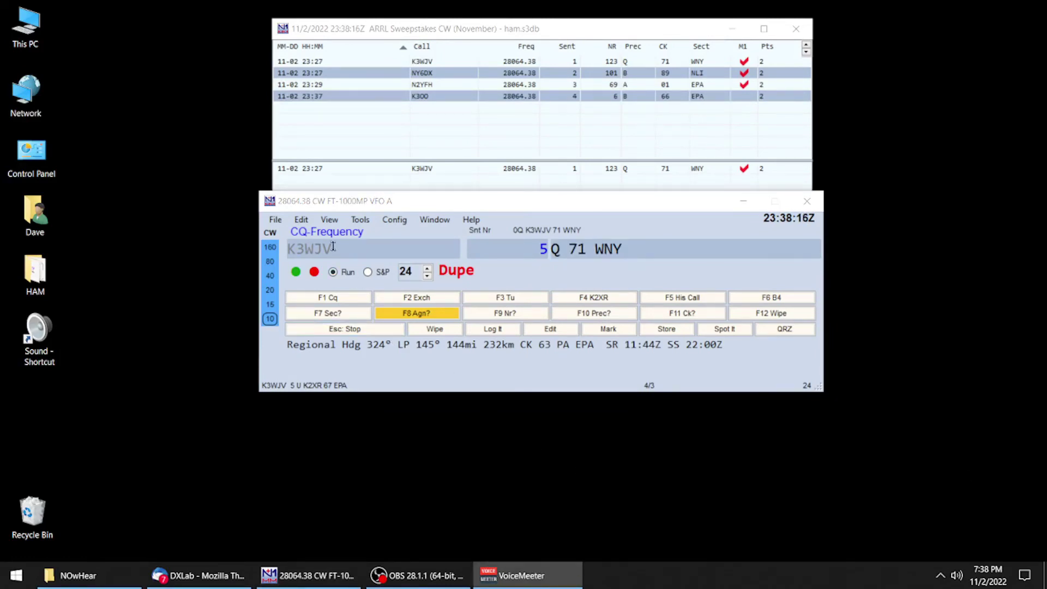
{"action": "left_click", "coordinate": [277, 220]}
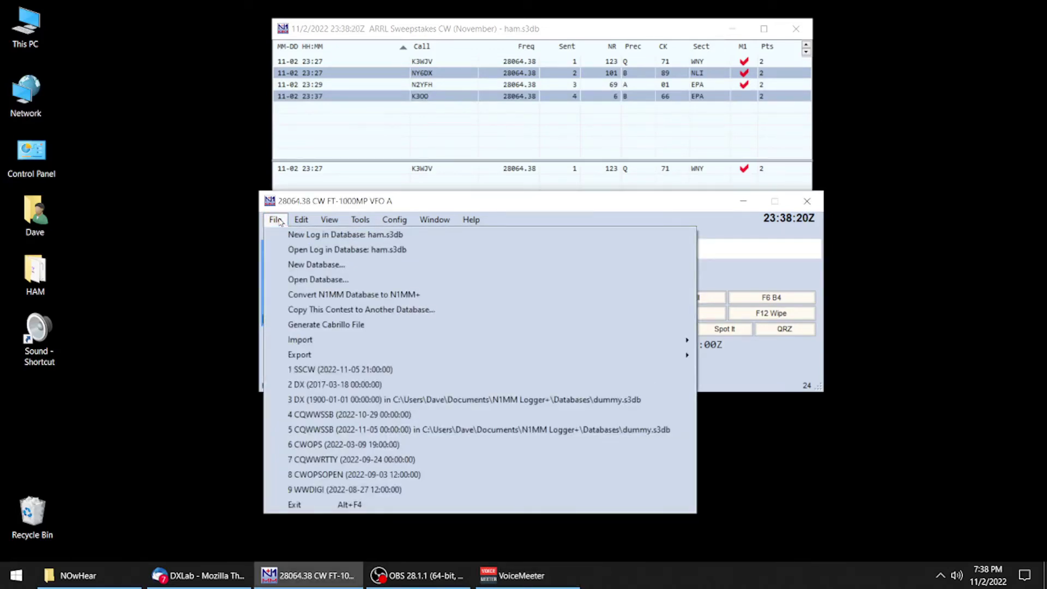
{"action": "left_click", "coordinate": [298, 251]}
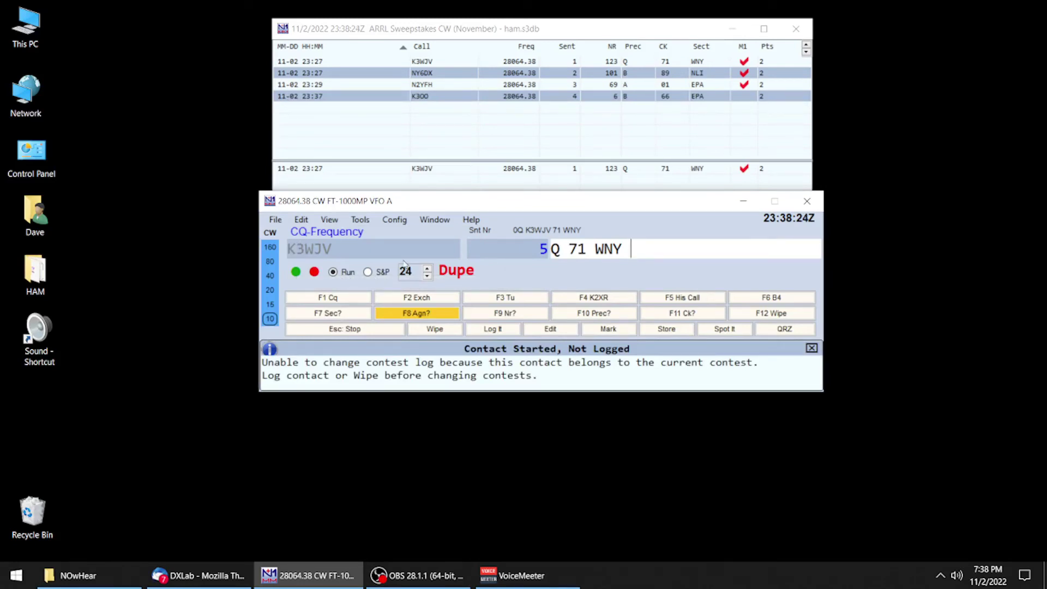
{"action": "key", "text": "End"}
{"action": "left_click", "coordinate": [762, 315]}
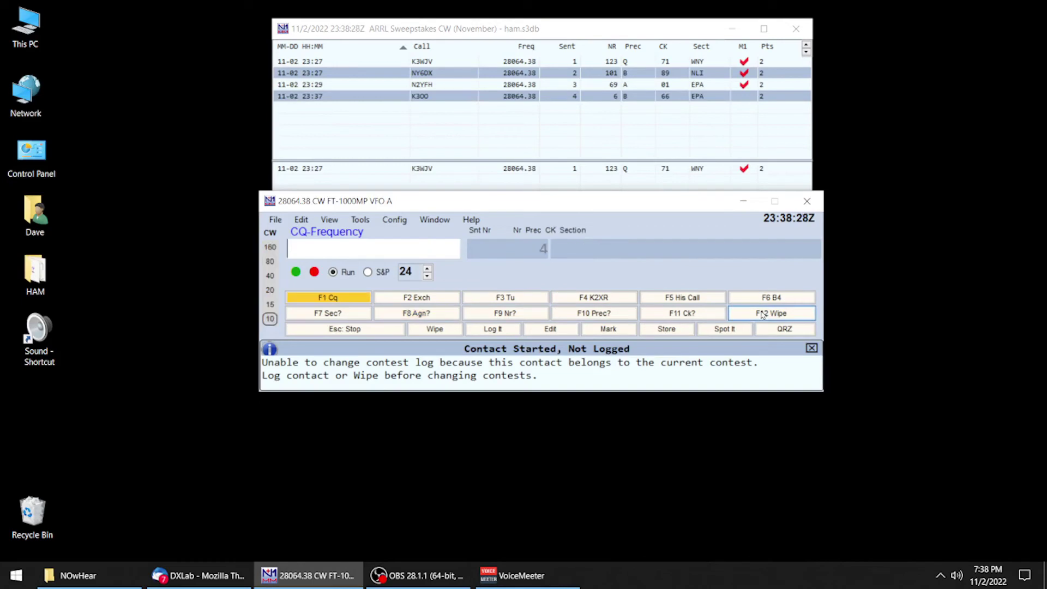
{"action": "left_click", "coordinate": [276, 220]}
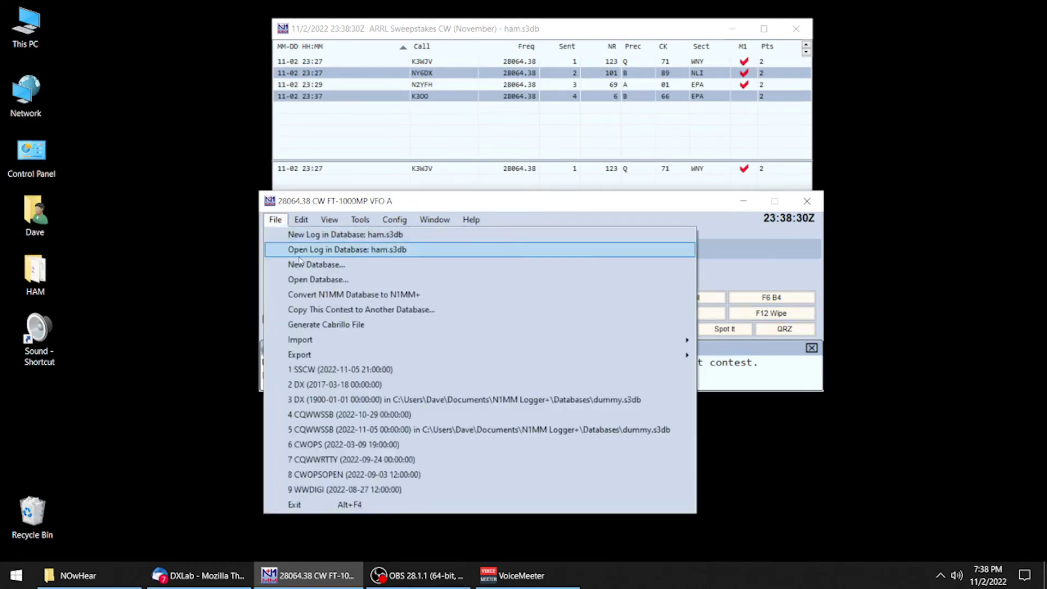
{"action": "left_click", "coordinate": [349, 249]}
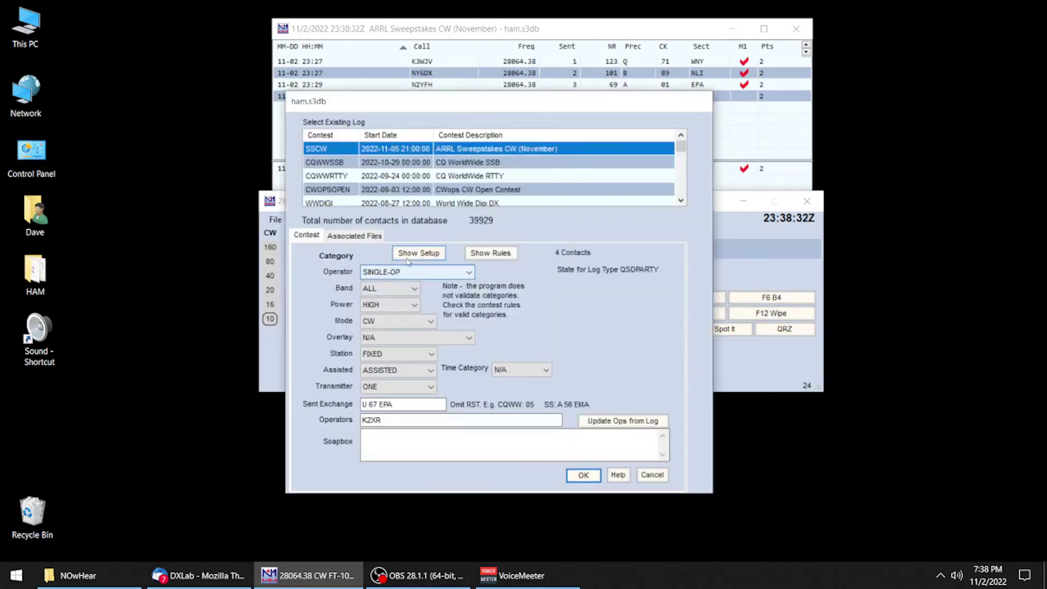
- Start changing the SSCW log's associated CW function key file, decline the website download, and browse the existing message files
{"action": "left_click", "coordinate": [373, 238]}
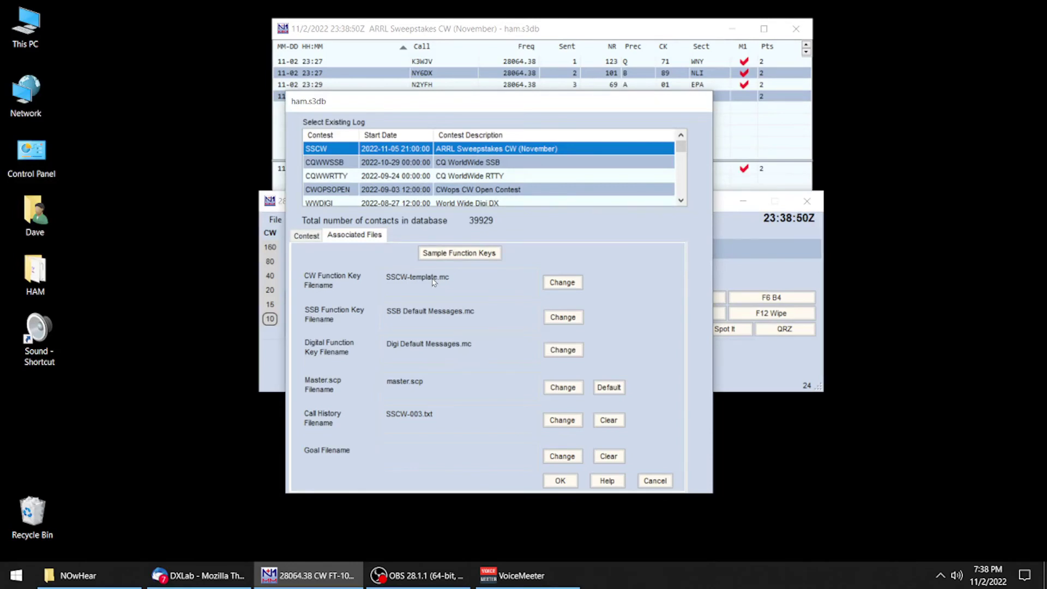
{"action": "left_click", "coordinate": [557, 283]}
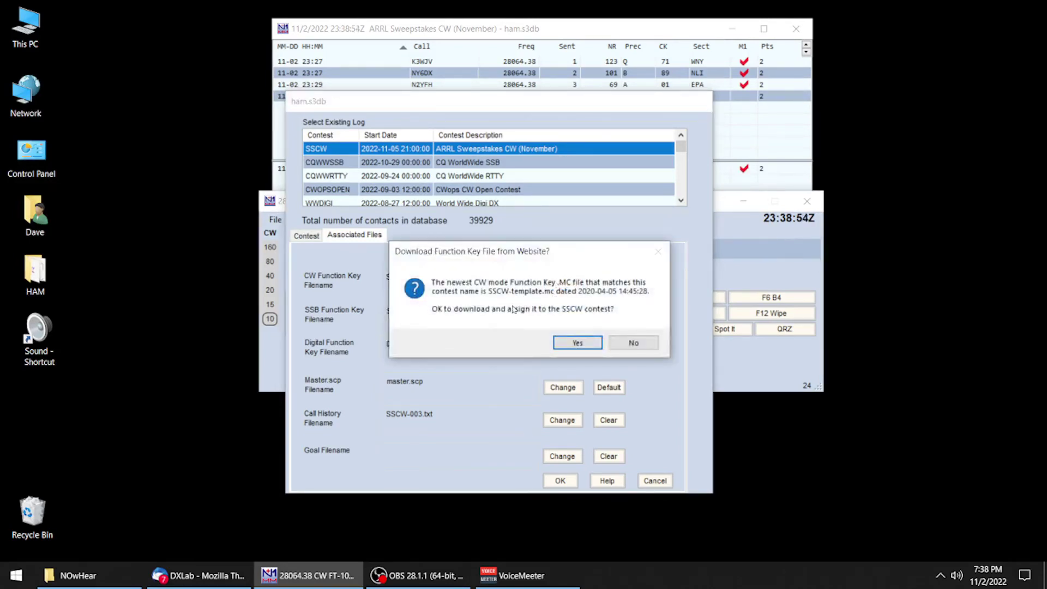
{"action": "left_click", "coordinate": [625, 344]}
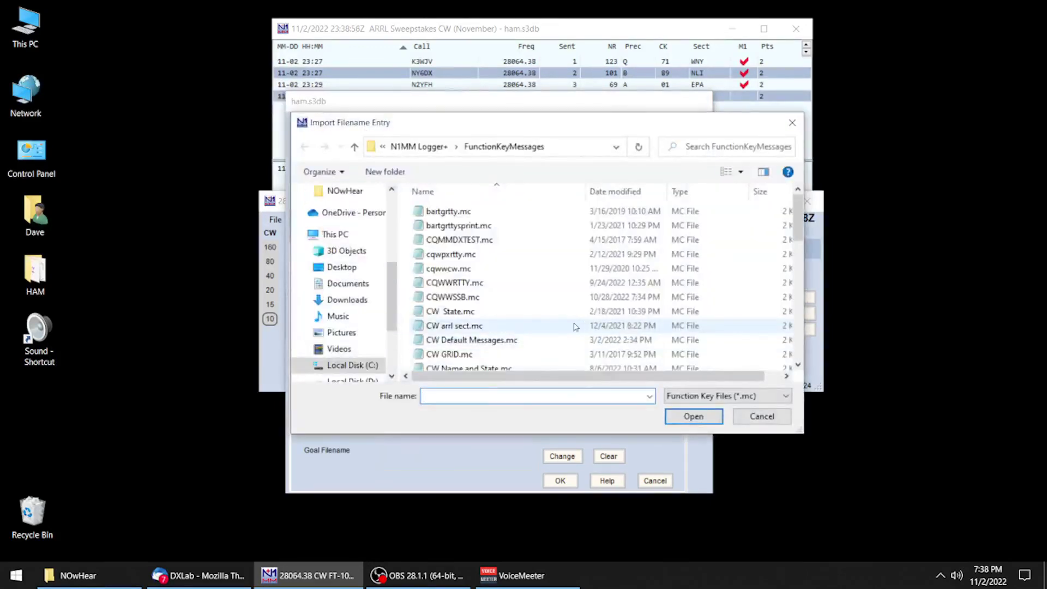
{"action": "scroll", "coordinate": [515, 270], "scroll_direction": "down", "scroll_amount": 15}
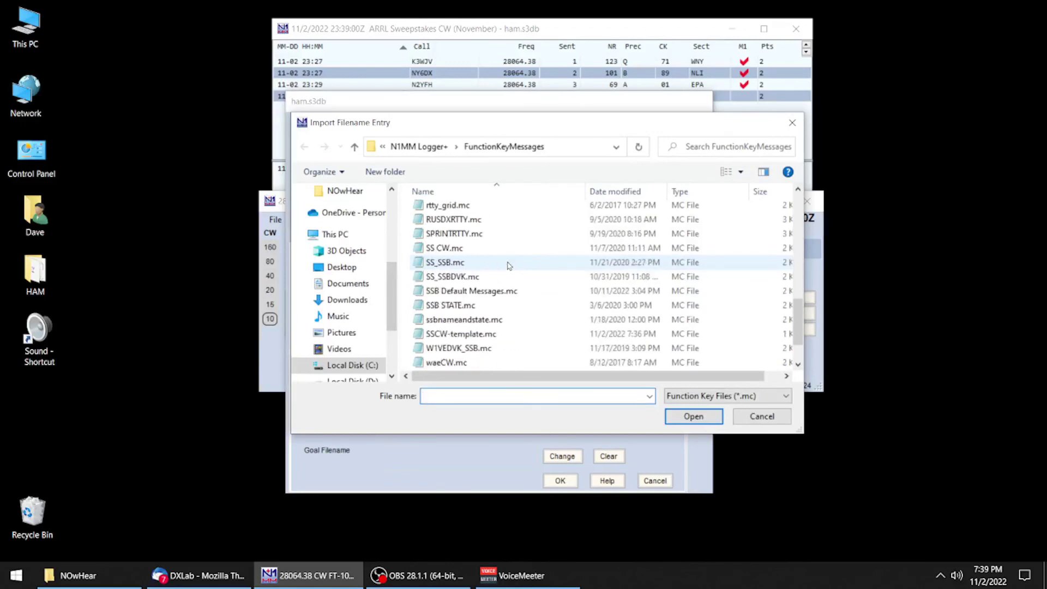
{"action": "scroll", "coordinate": [510, 268], "scroll_direction": "up", "scroll_amount": 15}
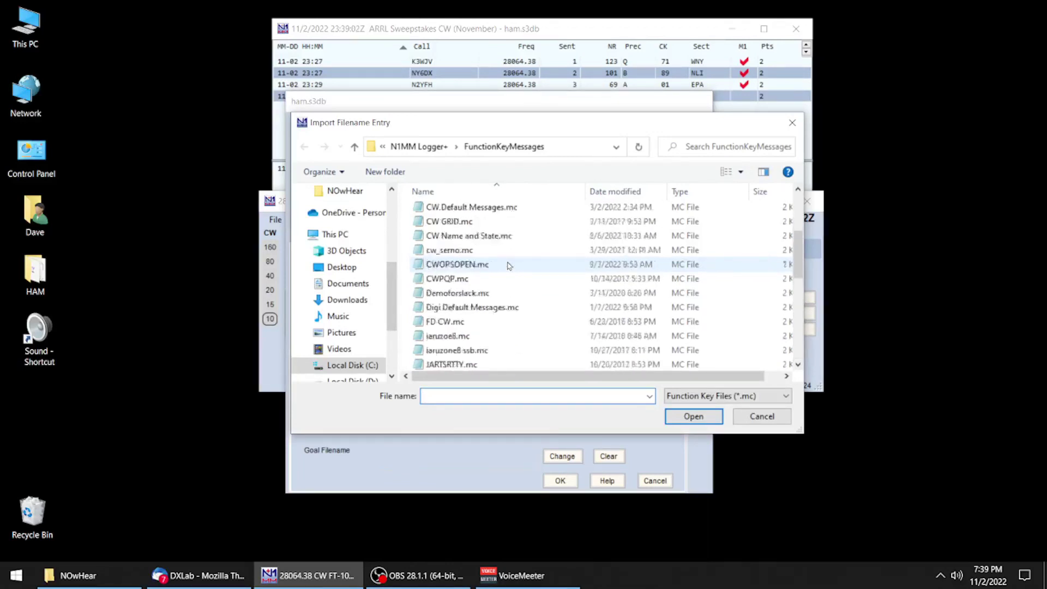
{"action": "scroll", "coordinate": [512, 284], "scroll_direction": "down", "scroll_amount": 1}
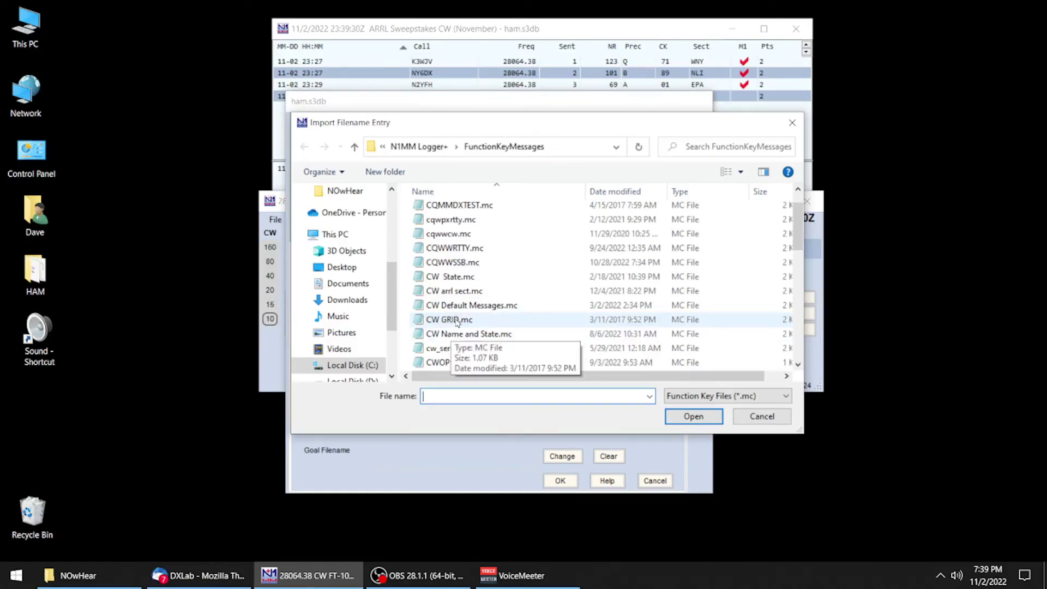
{"action": "scroll", "coordinate": [460, 321], "scroll_direction": "down", "scroll_amount": 1}
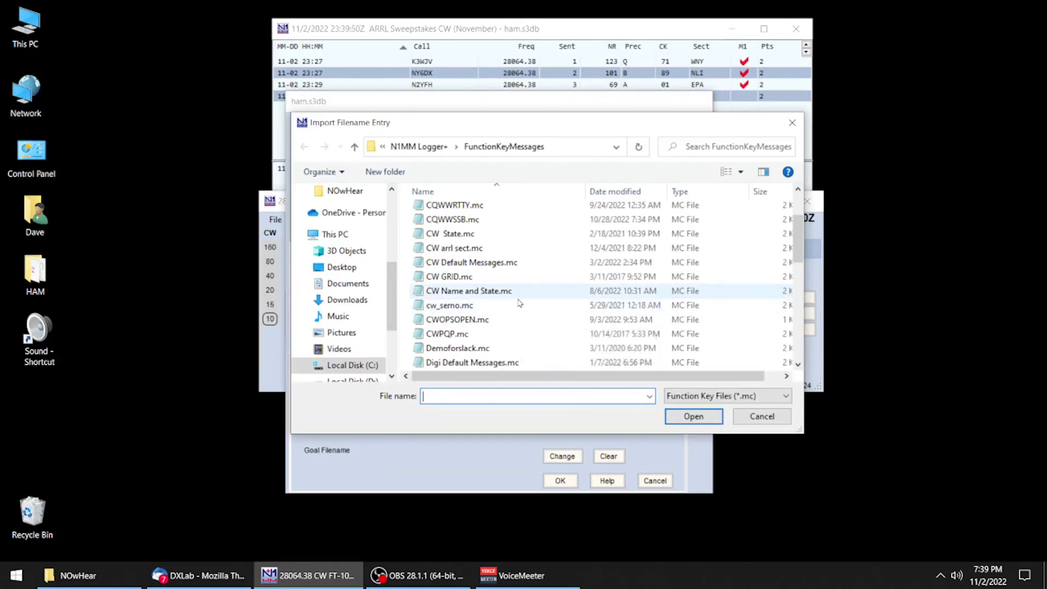
- Duplicate the cw_serno.mc message file within the FunctionKeyMessages folder
{"action": "left_click", "coordinate": [457, 306]}
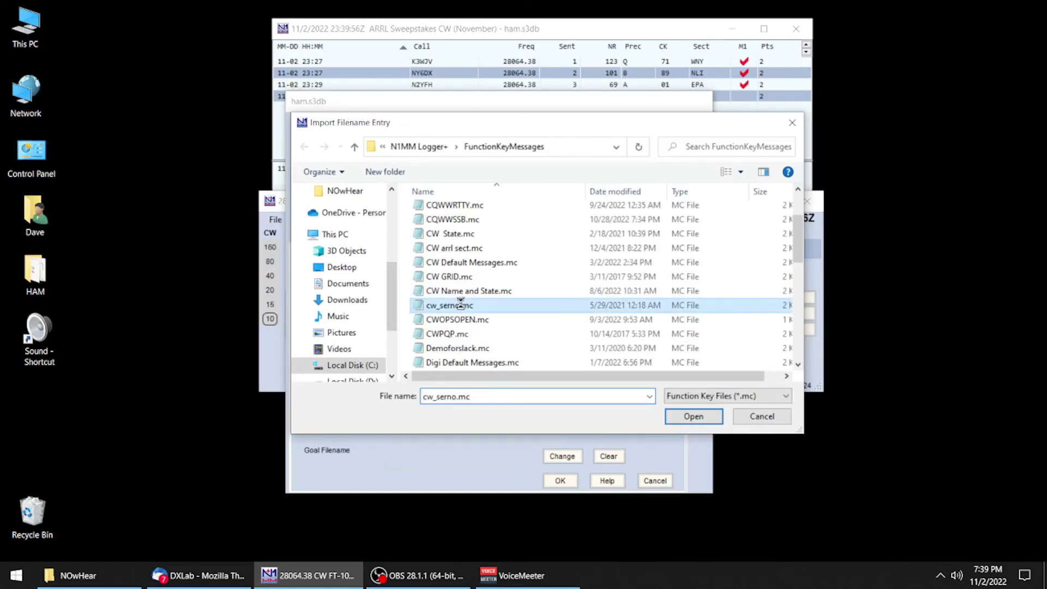
{"action": "right_click", "coordinate": [461, 305]}
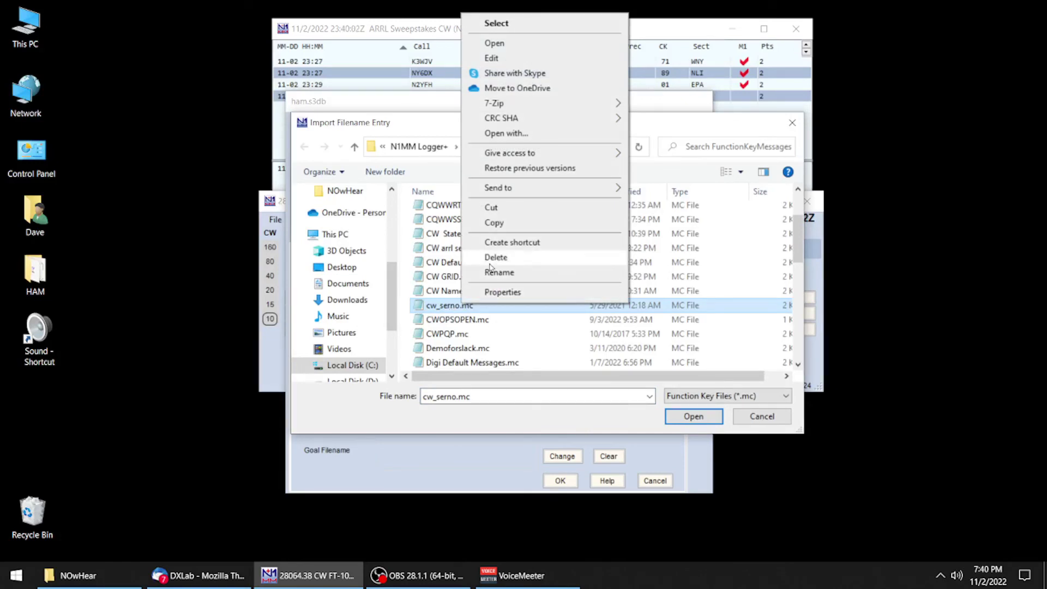
{"action": "left_click", "coordinate": [494, 224]}
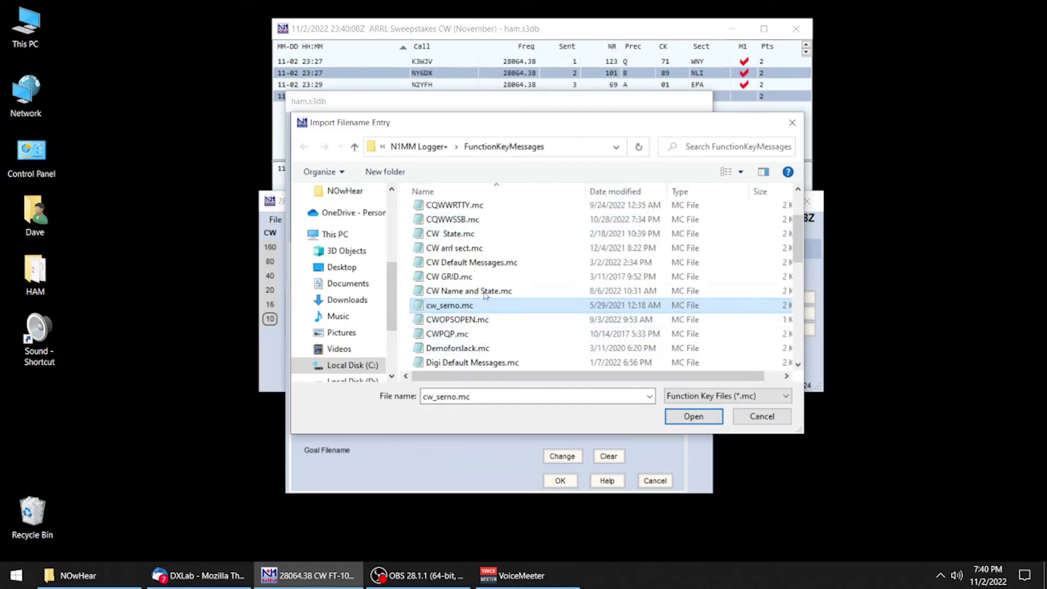
{"action": "right_click", "coordinate": [528, 330]}
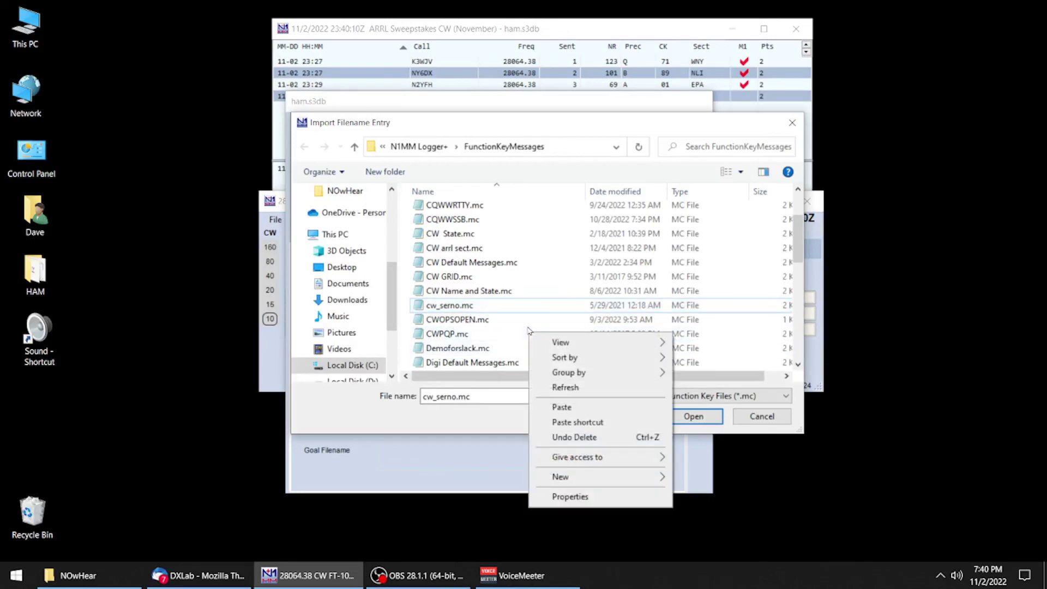
{"action": "left_click", "coordinate": [565, 407]}
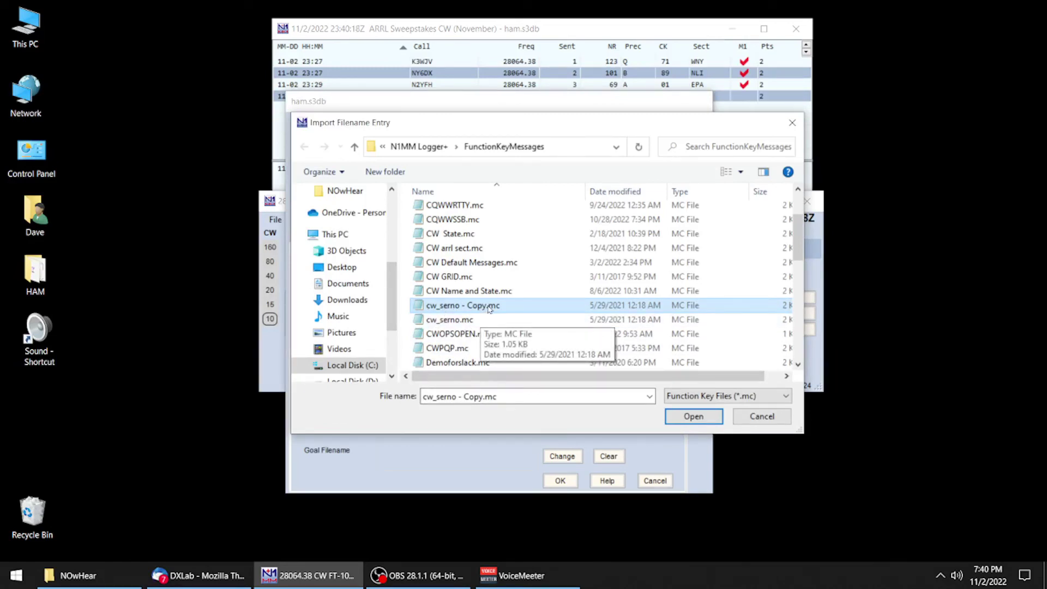
- Rename the copied cw_serno message file as CW demo.mc
{"action": "right_click", "coordinate": [480, 309]}
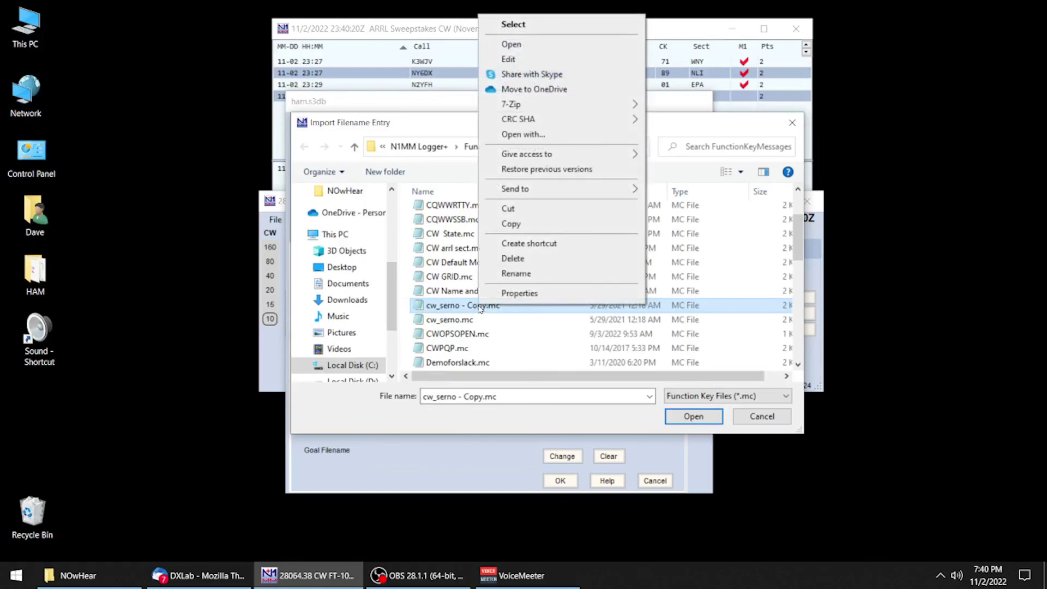
{"action": "left_click", "coordinate": [513, 274]}
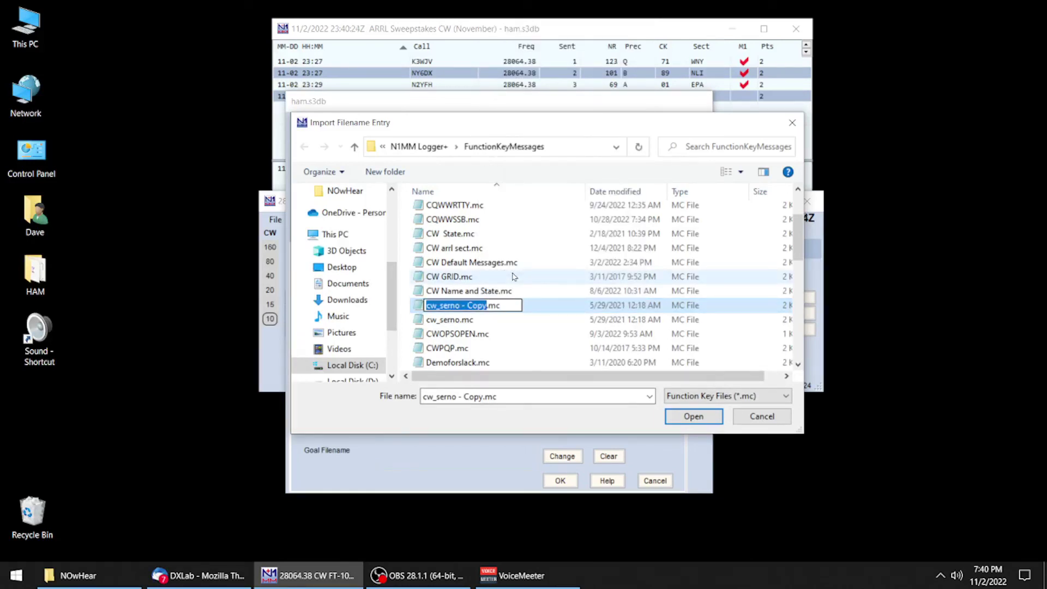
{"action": "type", "text": "CW"}
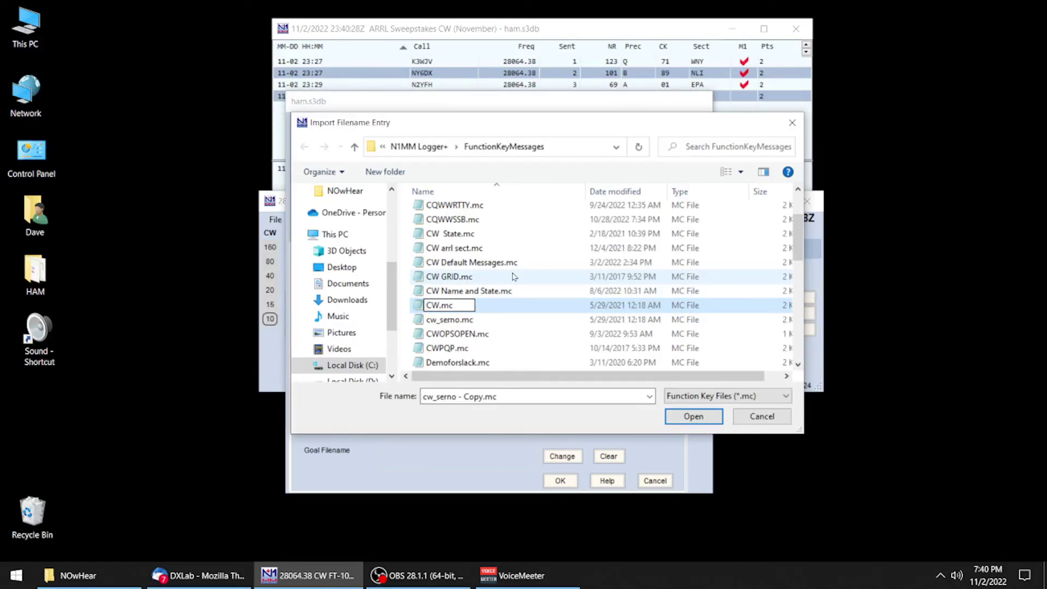
{"action": "type", "text": " demo"}
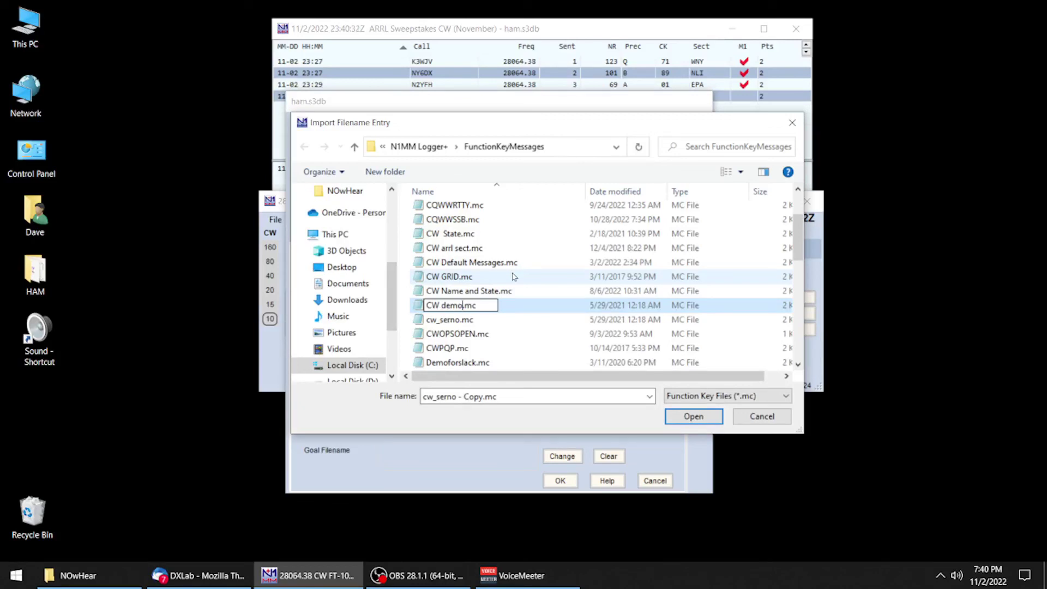
{"action": "left_click", "coordinate": [678, 419]}
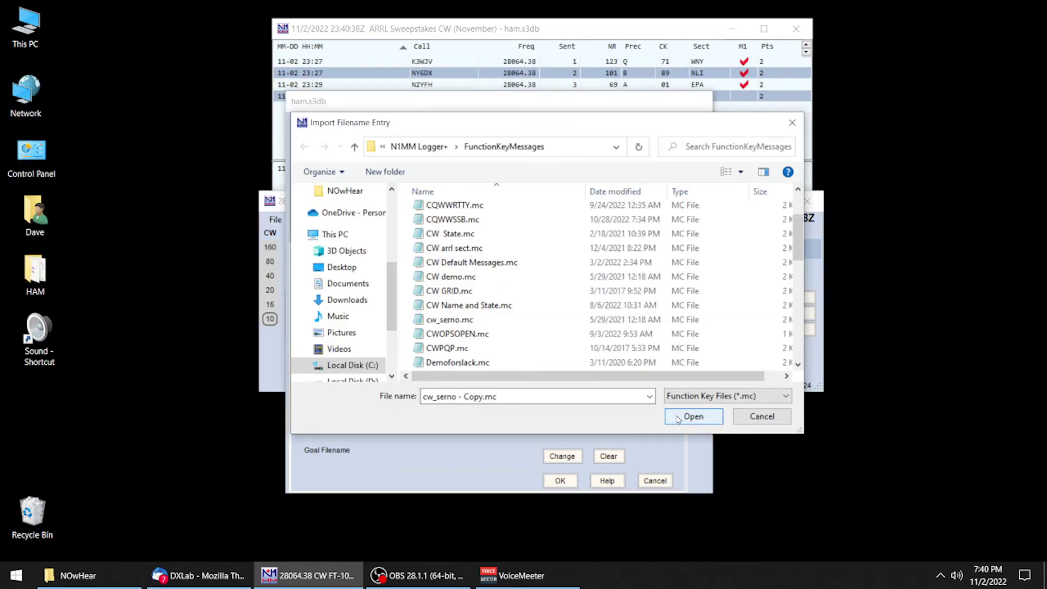
- Assign CW demo.mc as the SSCW contest's CW function key file and apply the log settings
{"action": "left_click", "coordinate": [460, 280]}
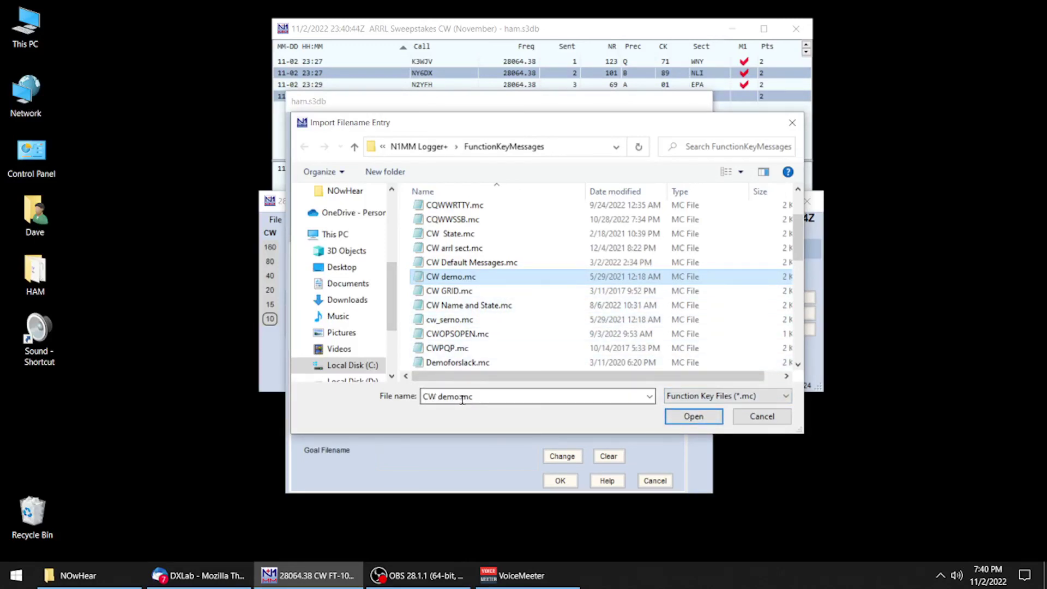
{"action": "left_click", "coordinate": [688, 416]}
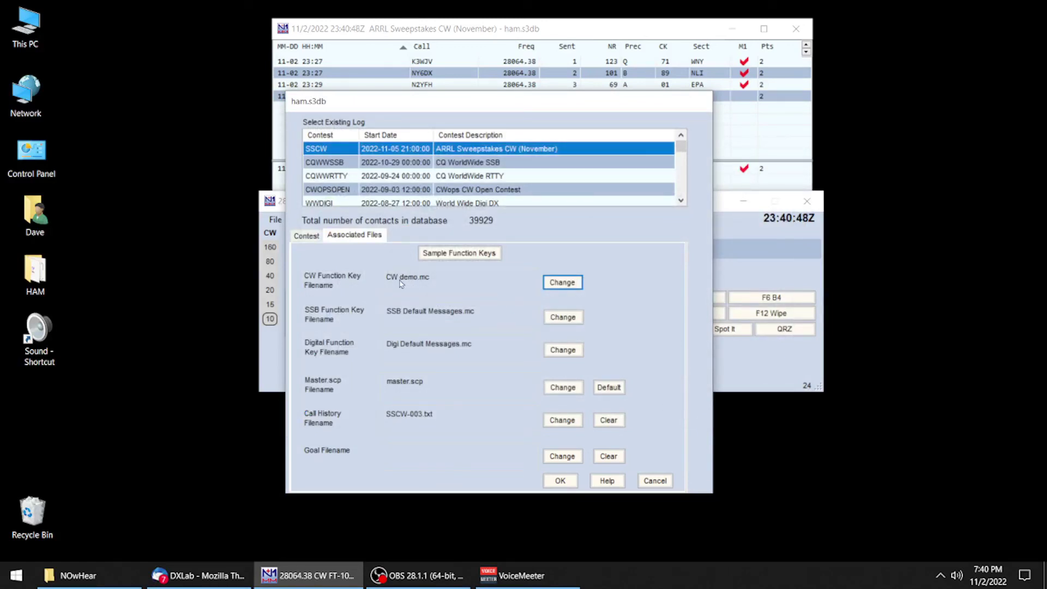
{"action": "left_click", "coordinate": [552, 482]}
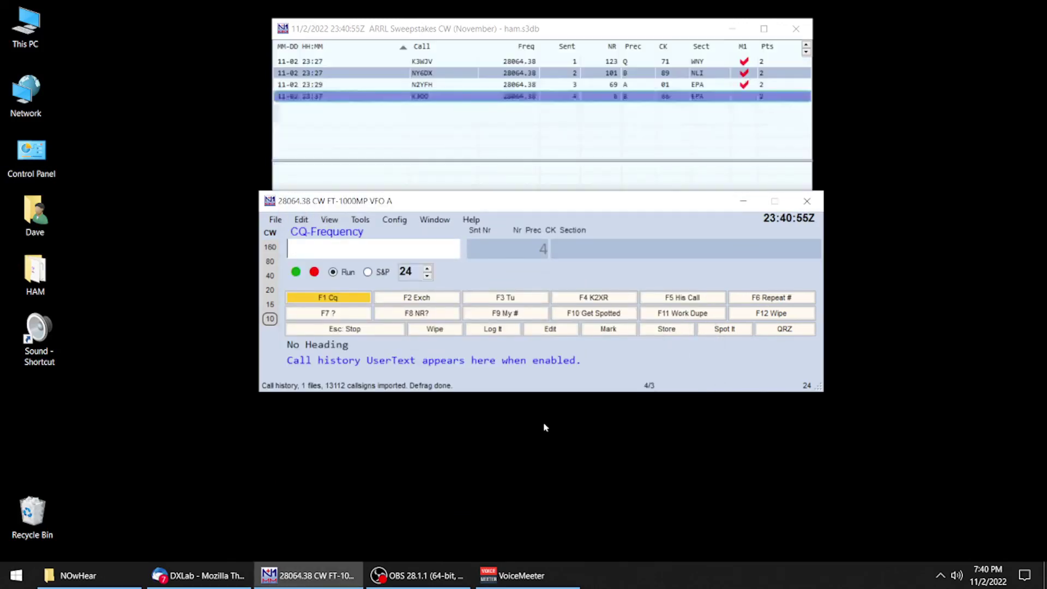
- Open CW demo.mc in the CW message editor and examine its Run and S&P function key messages
{"action": "right_click", "coordinate": [420, 299]}
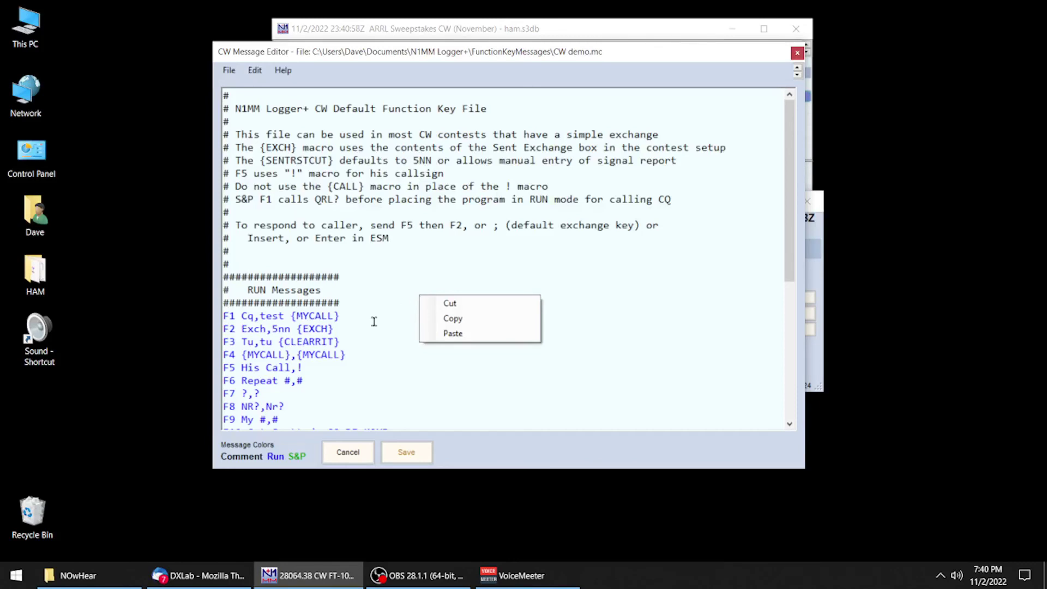
{"action": "scroll", "coordinate": [374, 322], "scroll_direction": "down", "scroll_amount": 1}
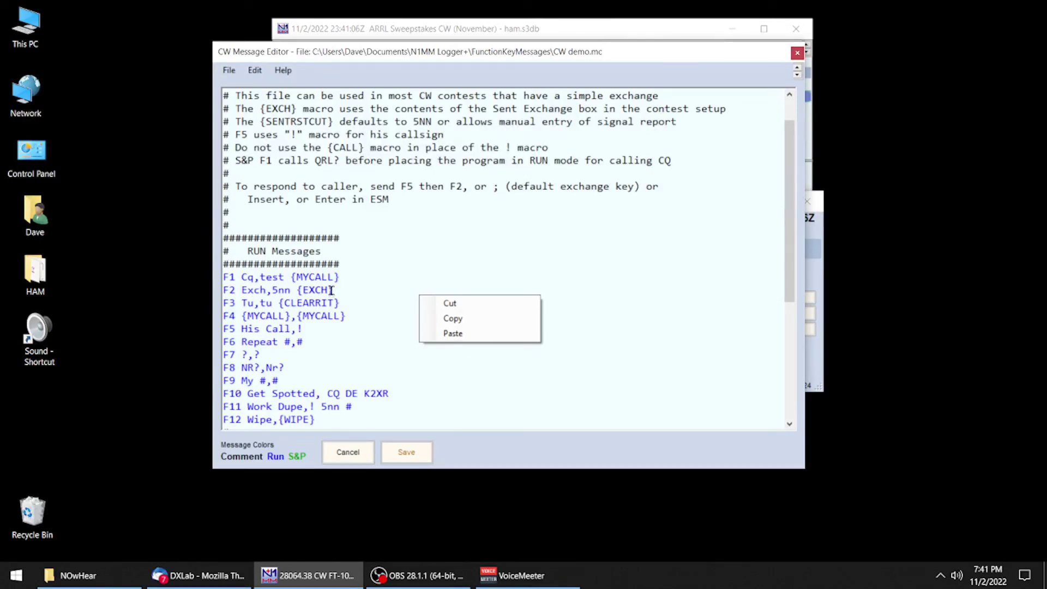
{"action": "scroll", "coordinate": [353, 347], "scroll_direction": "down", "scroll_amount": 6}
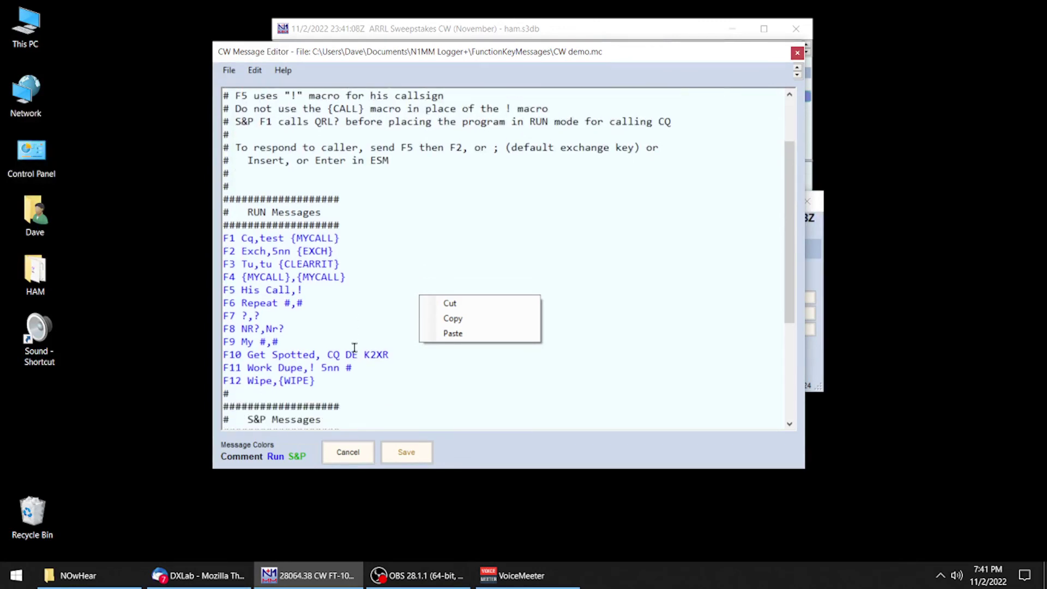
{"action": "scroll", "coordinate": [366, 367], "scroll_direction": "up", "scroll_amount": 2}
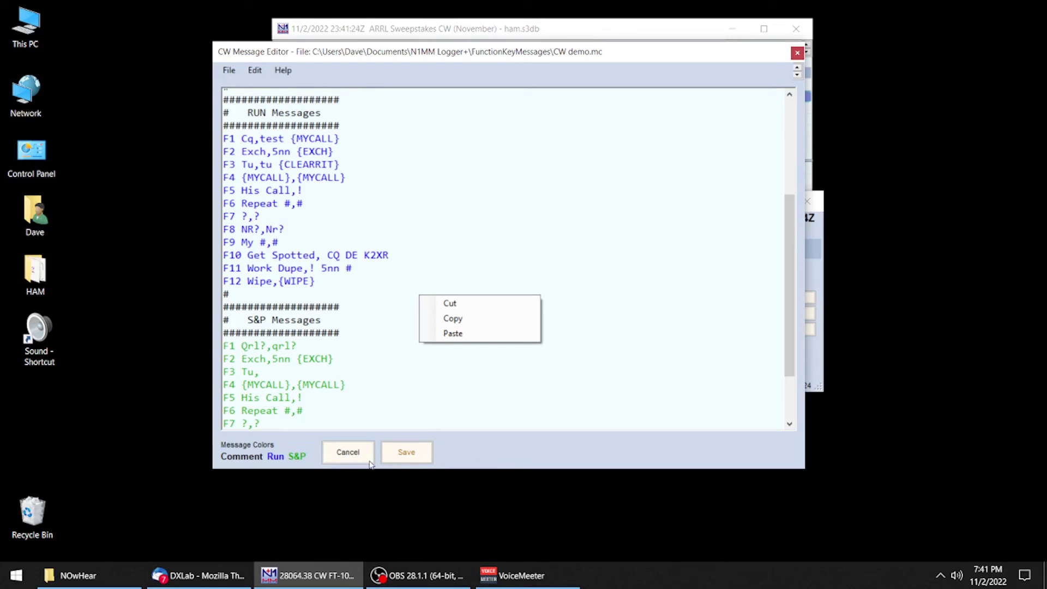
- Close the CW message editor without saving and open the associated files settings of the existing SSCW log
{"action": "left_click", "coordinate": [354, 456]}
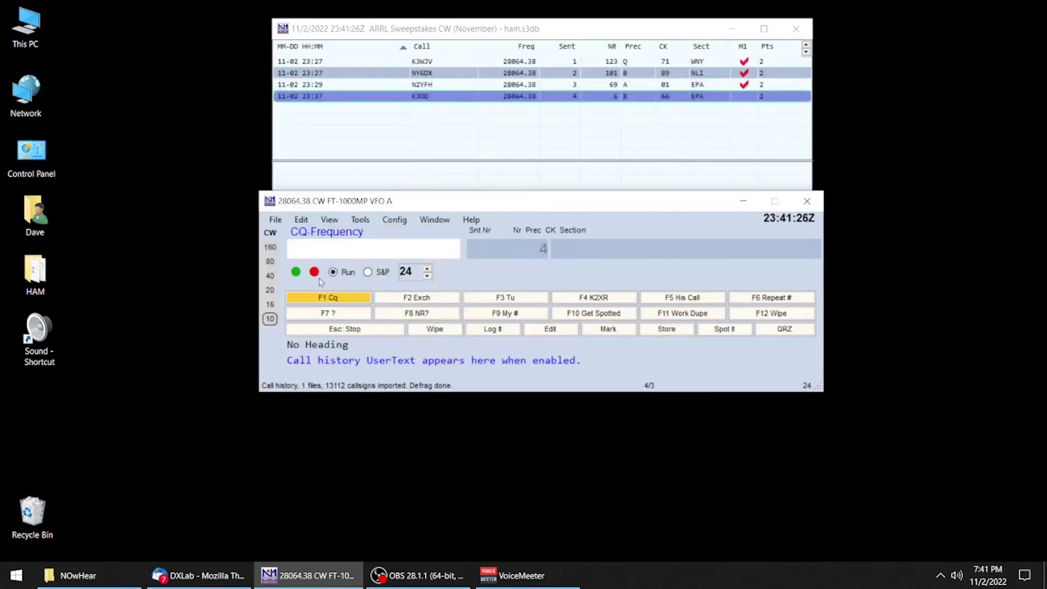
{"action": "left_click", "coordinate": [273, 221]}
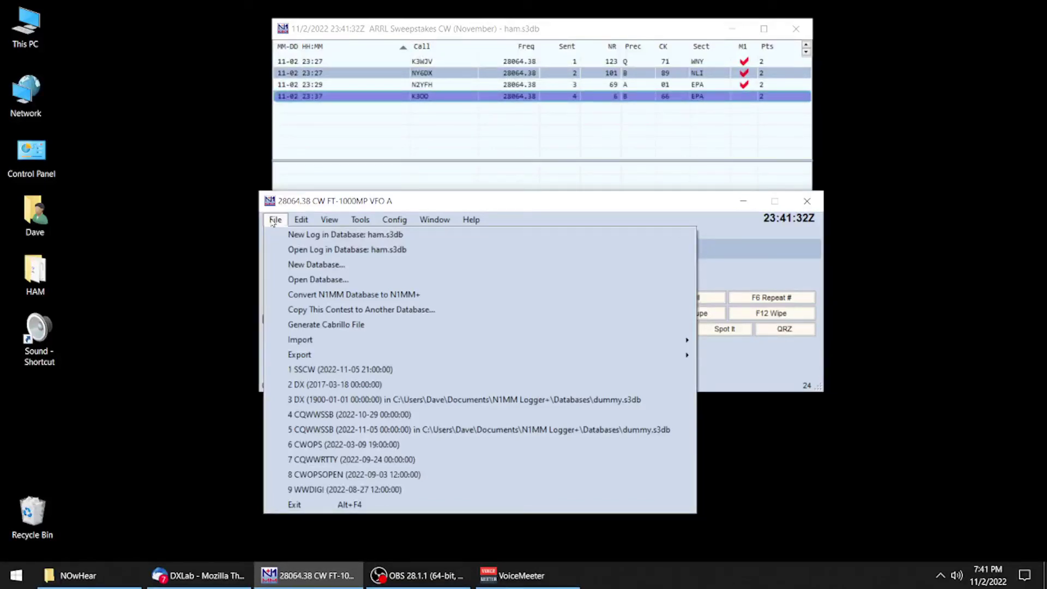
{"action": "left_click", "coordinate": [303, 250]}
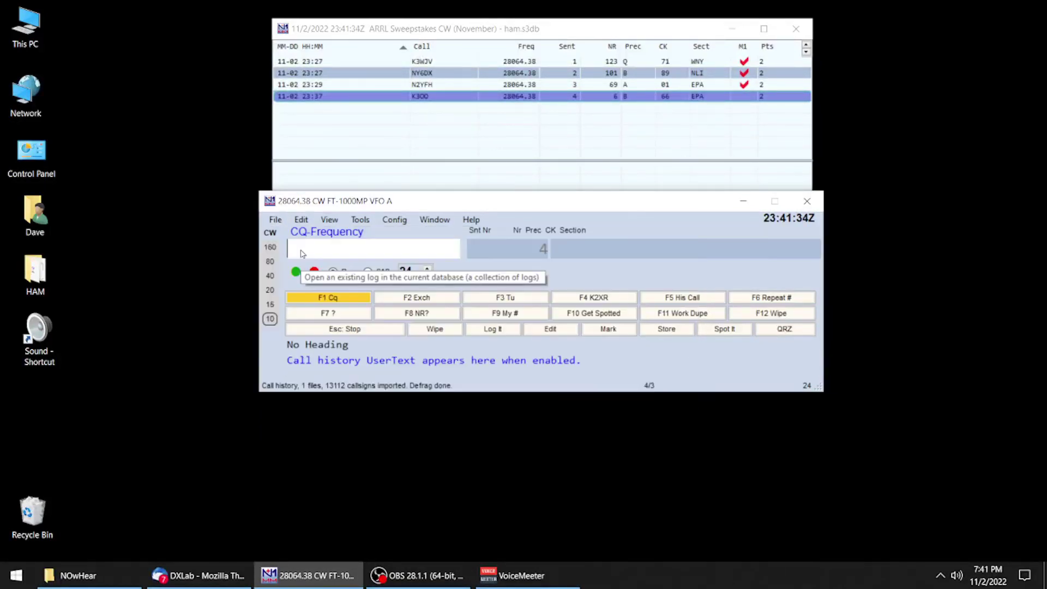
{"action": "left_click", "coordinate": [354, 235]}
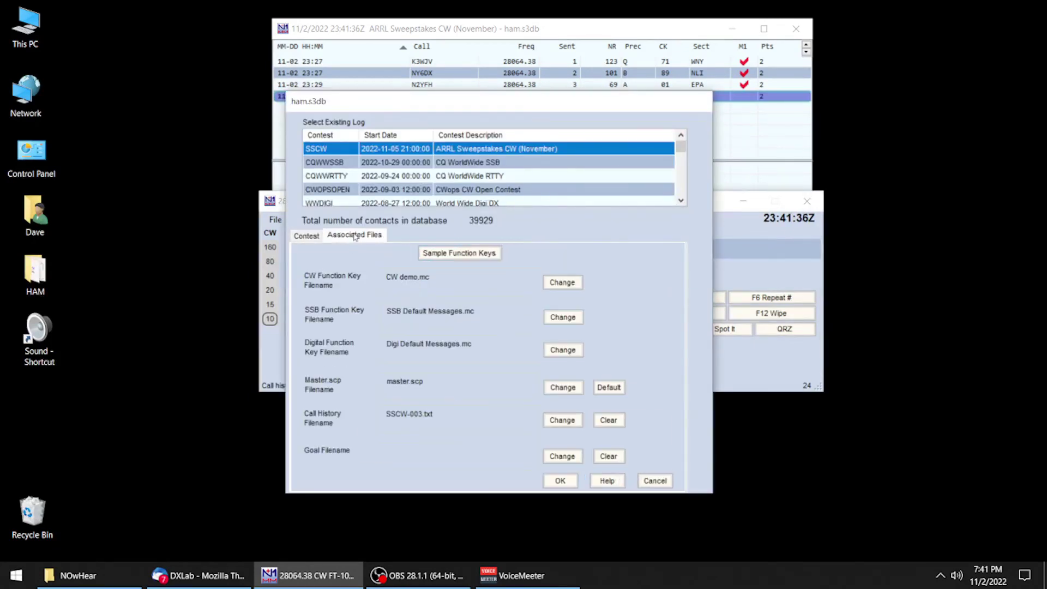
- Assign SS CW.mc as the SSCW contest's CW function key file, declining the website template download, and apply the log settings
{"action": "left_click", "coordinate": [564, 283]}
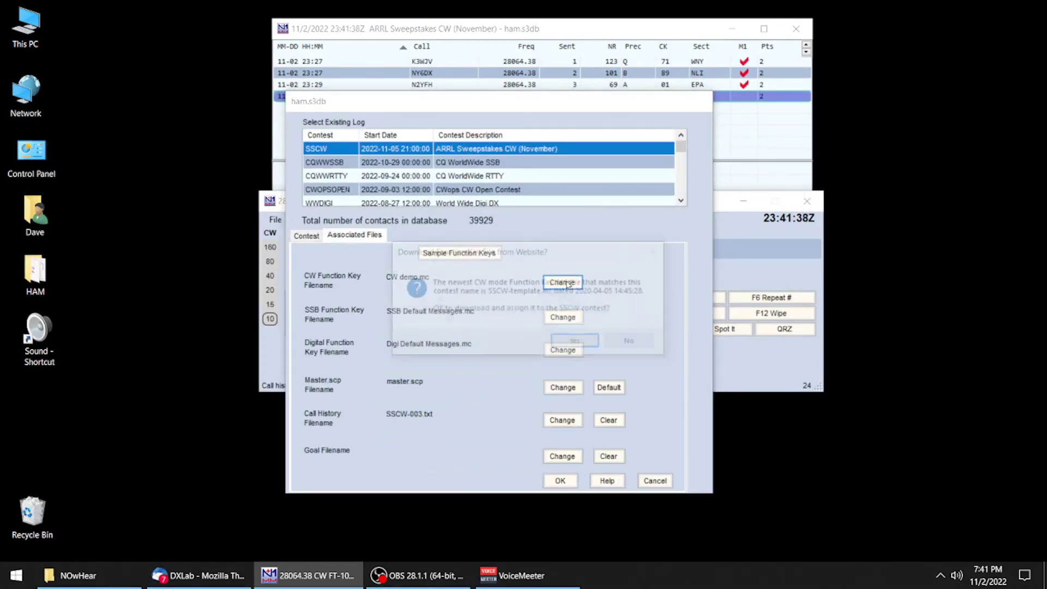
{"action": "left_click", "coordinate": [632, 343]}
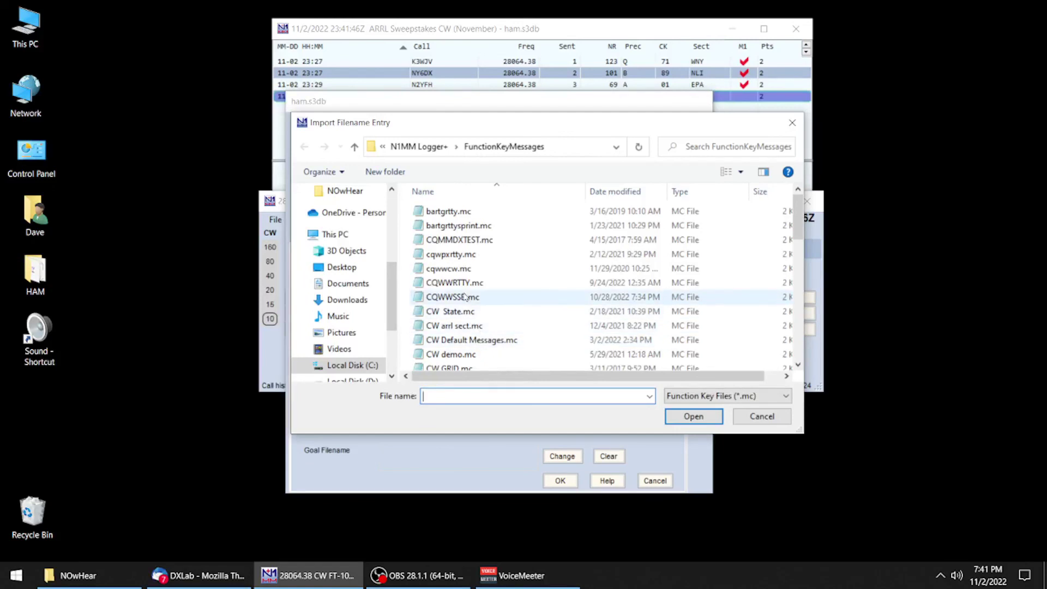
{"action": "scroll", "coordinate": [465, 296], "scroll_direction": "down", "scroll_amount": 1}
{"action": "scroll", "coordinate": [466, 298], "scroll_direction": "down", "scroll_amount": 2}
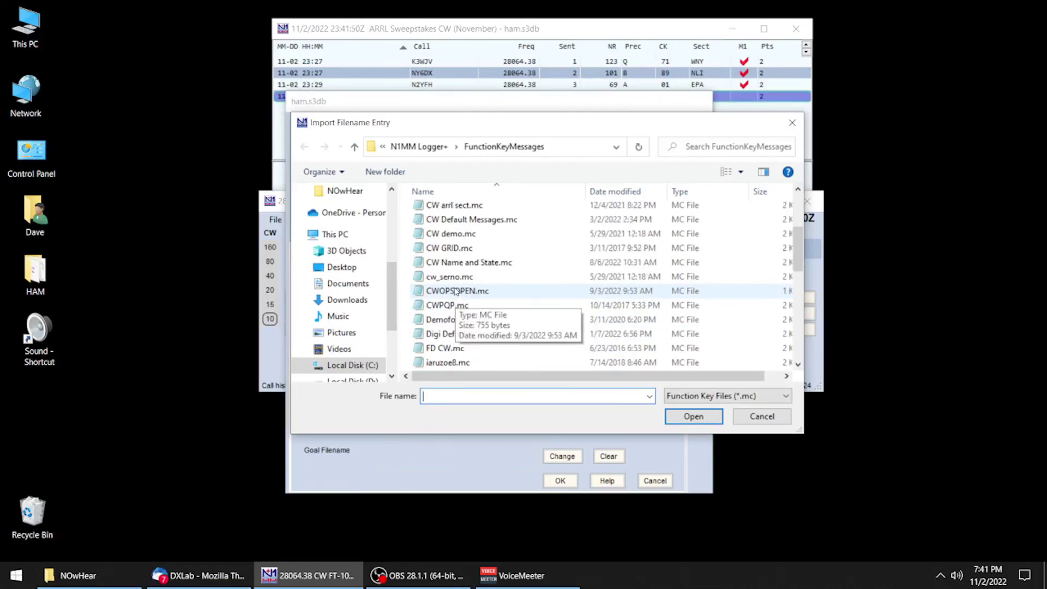
{"action": "scroll", "coordinate": [456, 292], "scroll_direction": "down", "scroll_amount": 8}
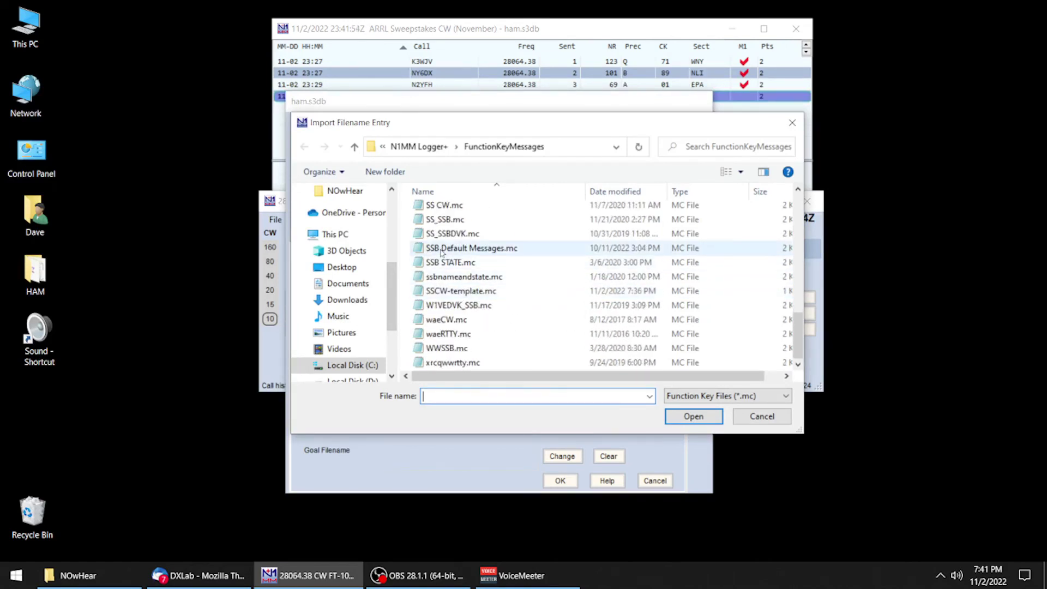
{"action": "left_click", "coordinate": [442, 206]}
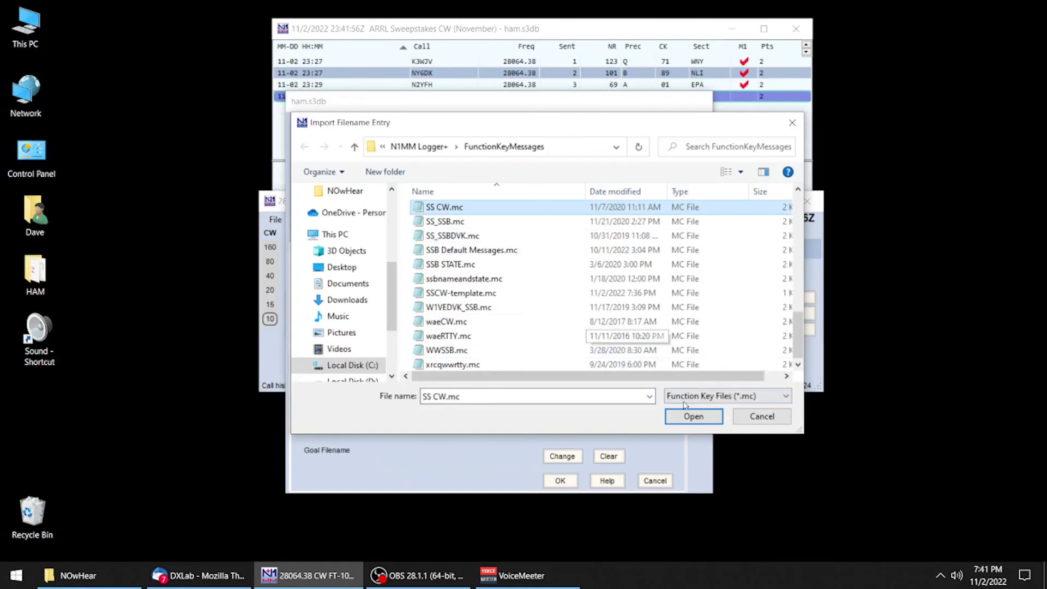
{"action": "left_click", "coordinate": [697, 415]}
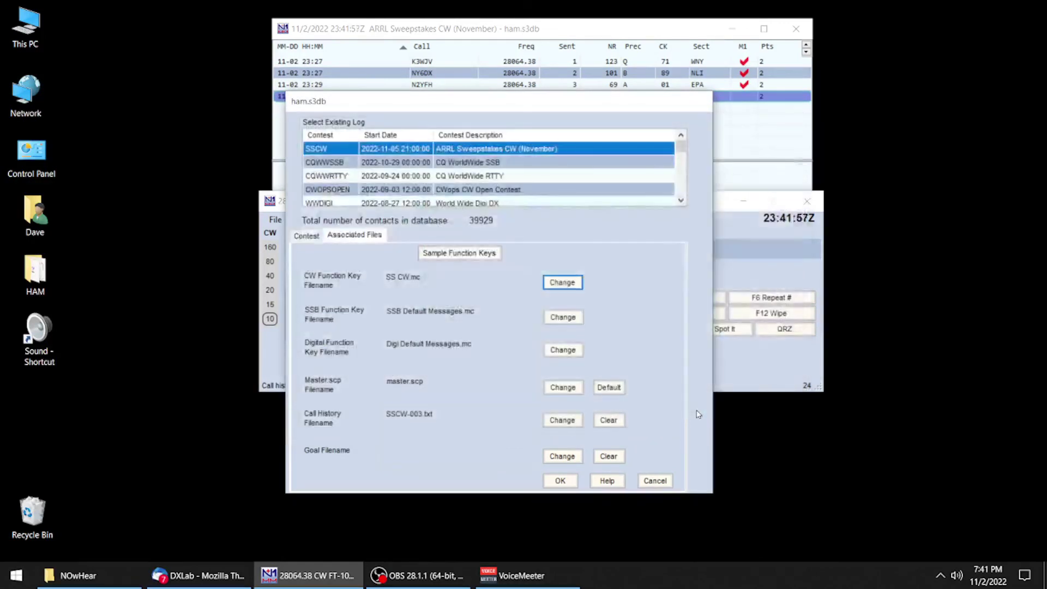
{"action": "left_click", "coordinate": [560, 481]}
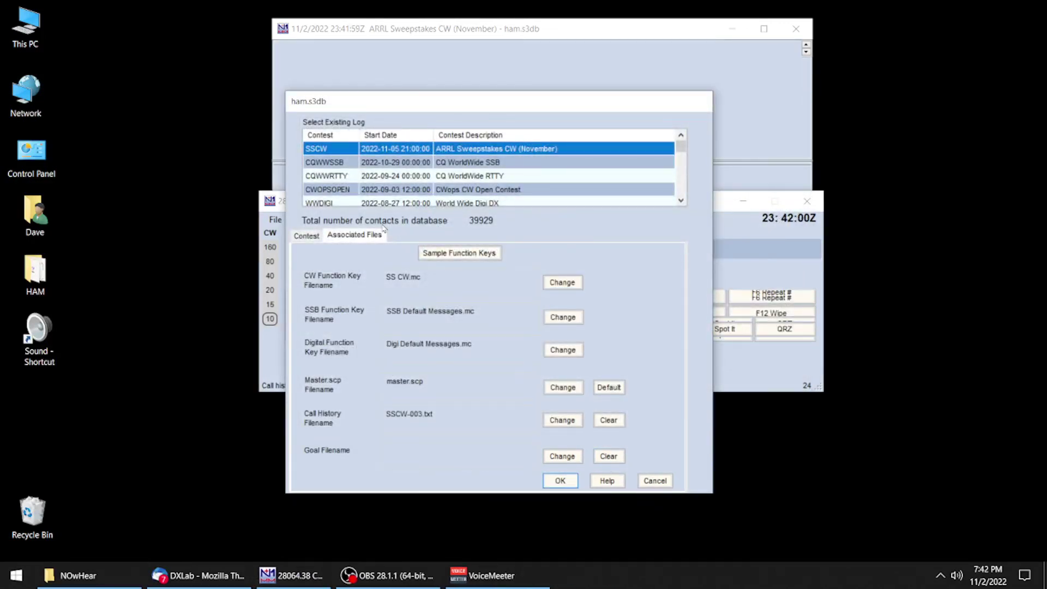